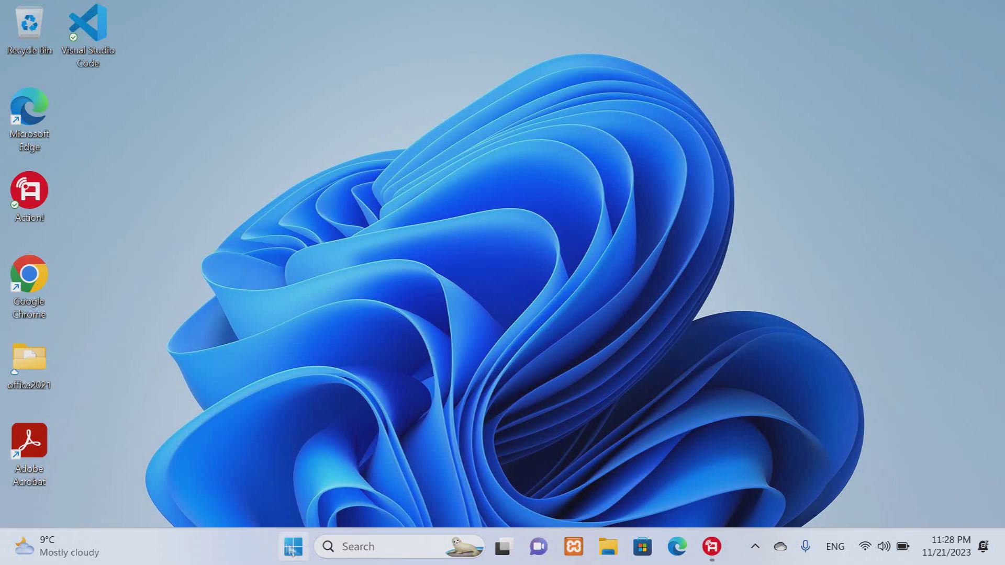
# Browse the Start menu's All apps list, then return to pinned apps and close Start
pyautogui.click(297, 550)
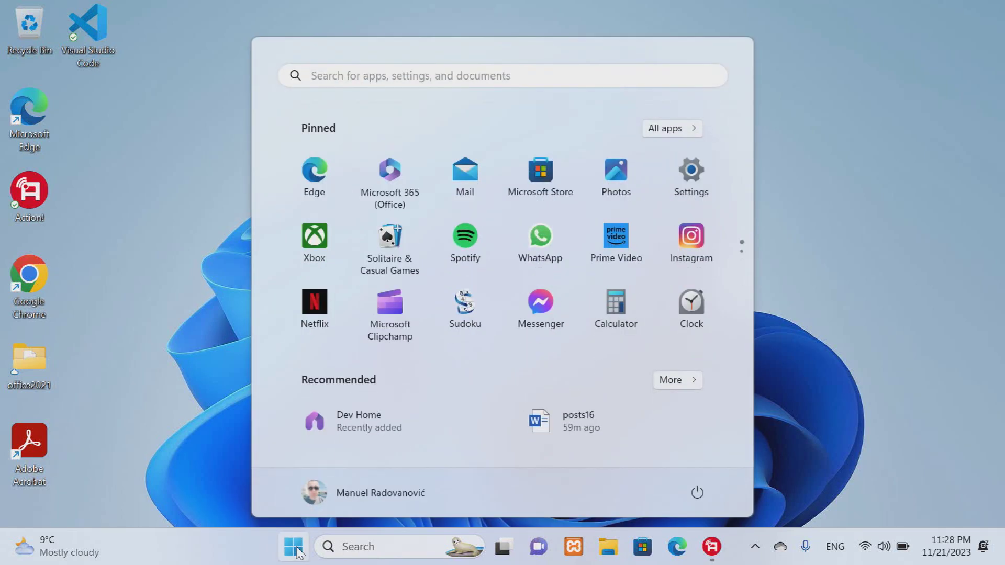
pyautogui.click(675, 131)
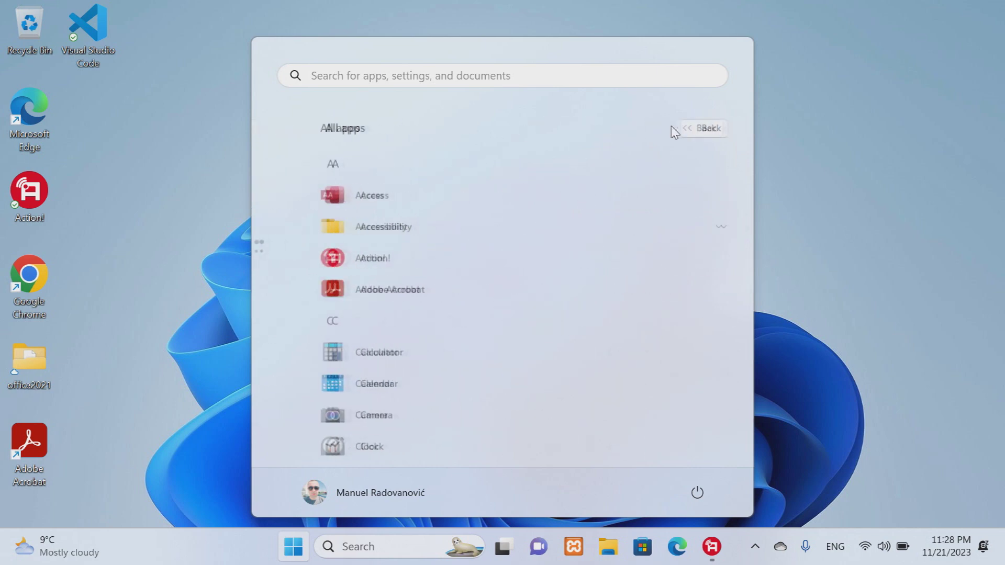
pyautogui.scroll(-2, 414, 276)
pyautogui.scroll(-2, 413, 275)
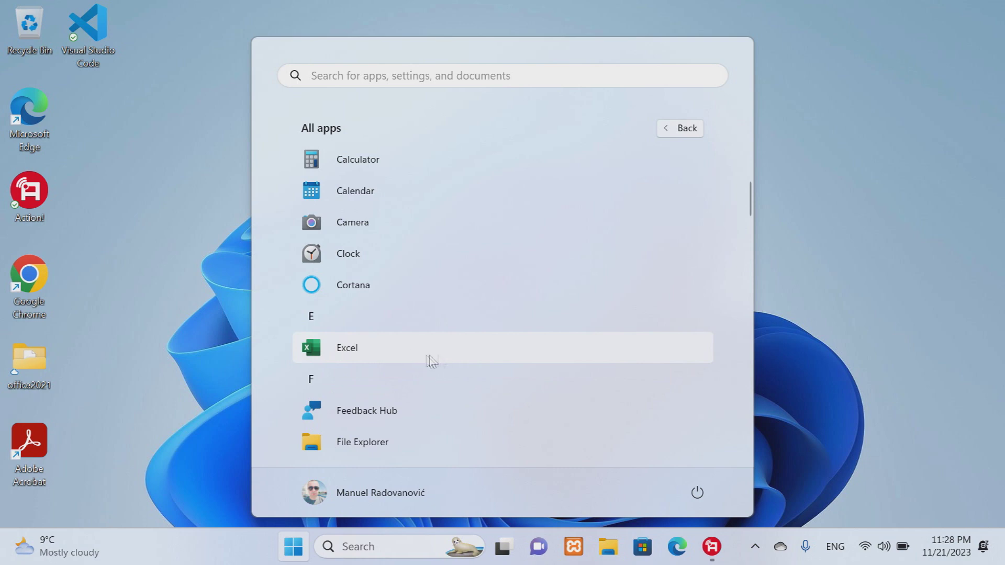
pyautogui.click(680, 131)
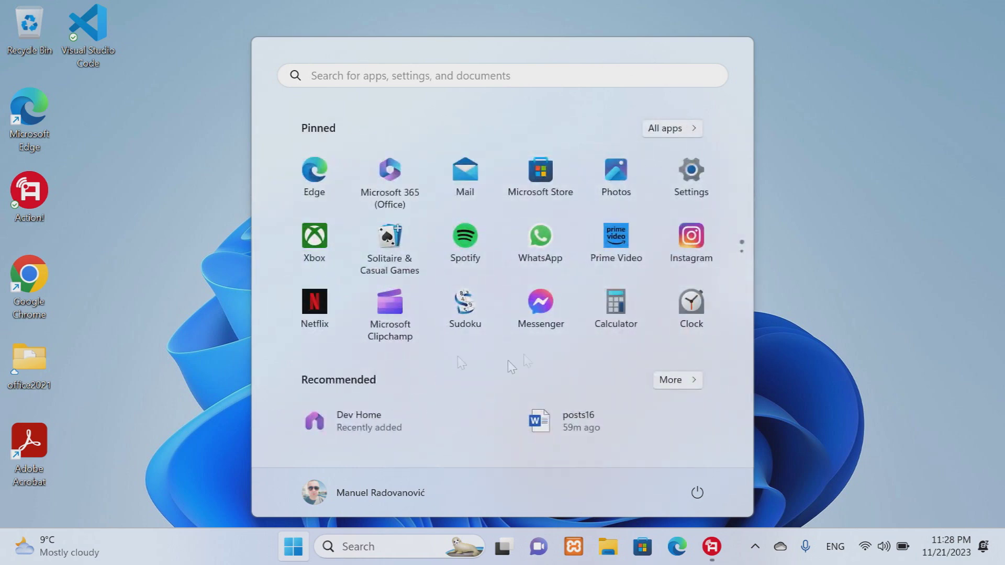
pyautogui.click(173, 552)
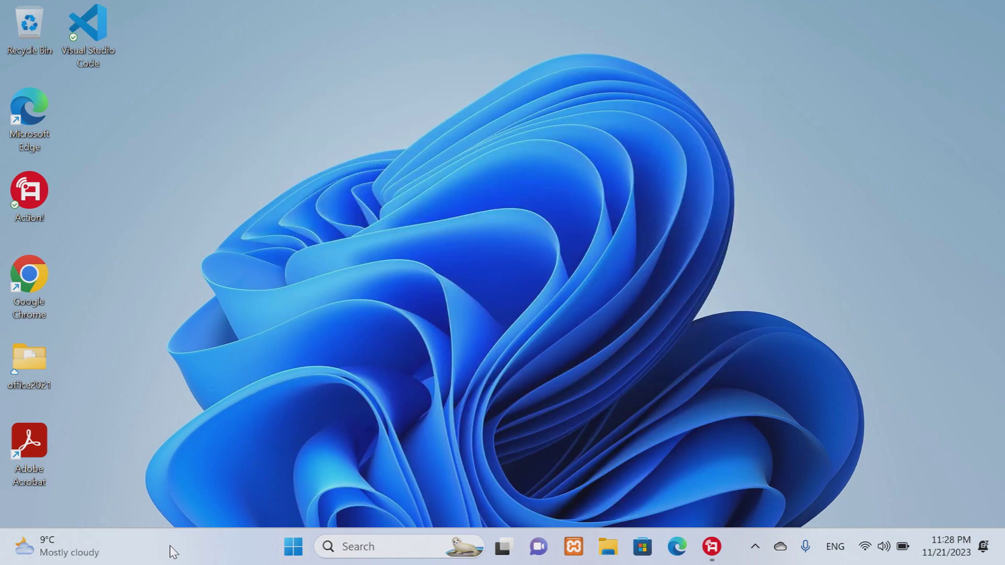
# Search Windows for 'ex' and launch Excel from the results
pyautogui.click(340, 548)
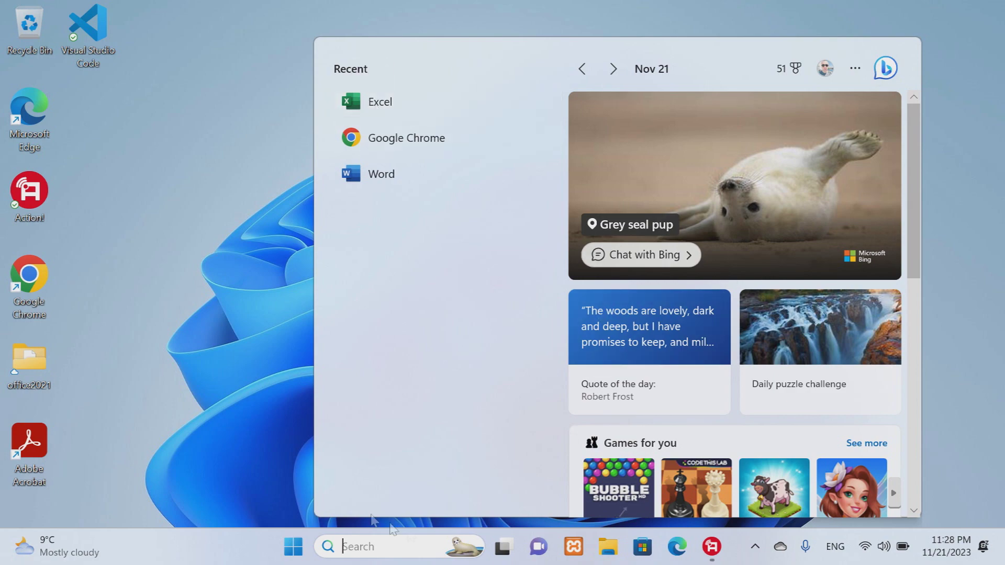
pyautogui.click(220, 433)
pyautogui.click(361, 548)
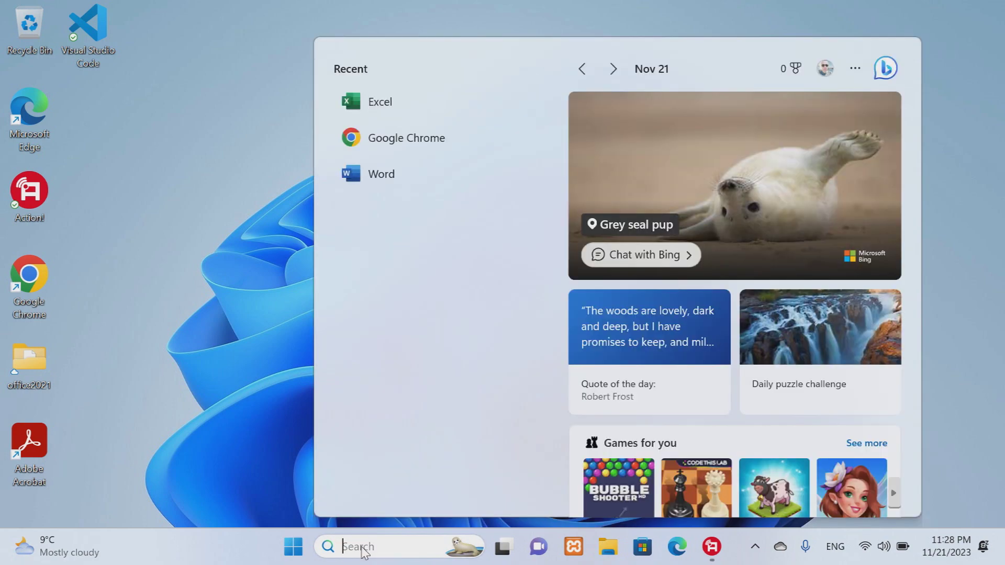
pyautogui.write('ex')
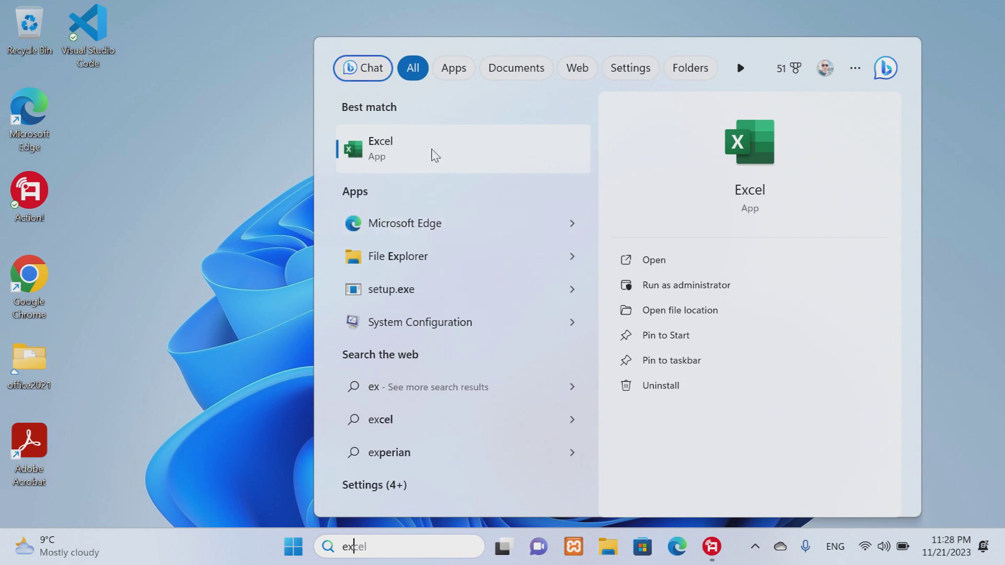
pyautogui.click(432, 153)
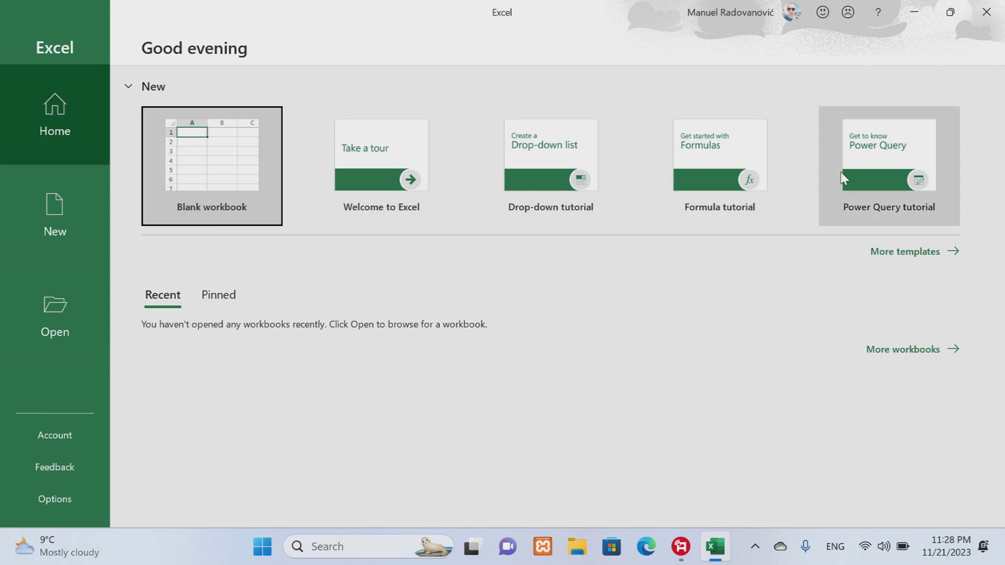
# Show Excel's New workbook choices and scroll through the available templates
pyautogui.click(56, 206)
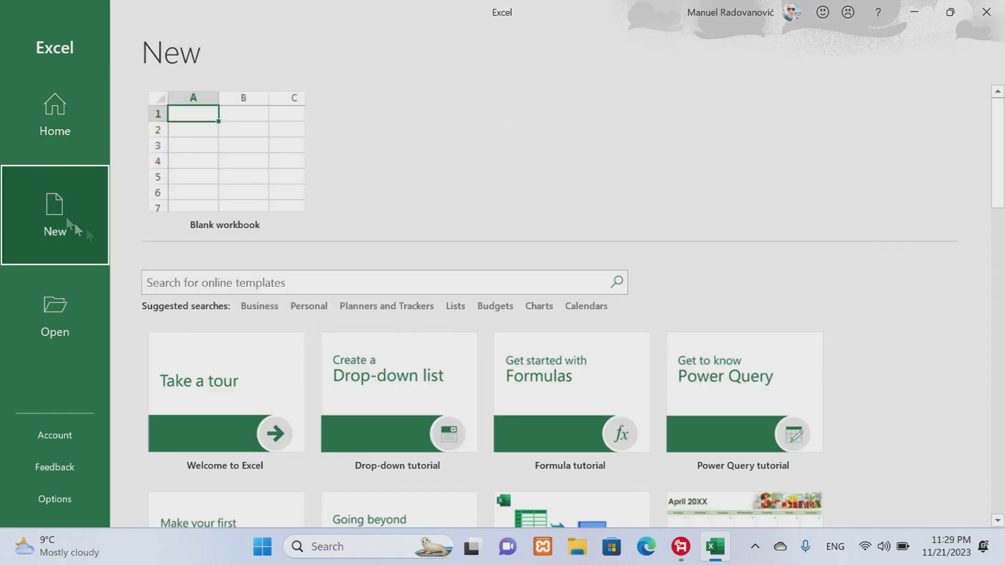
pyautogui.scroll(-3, 473, 127)
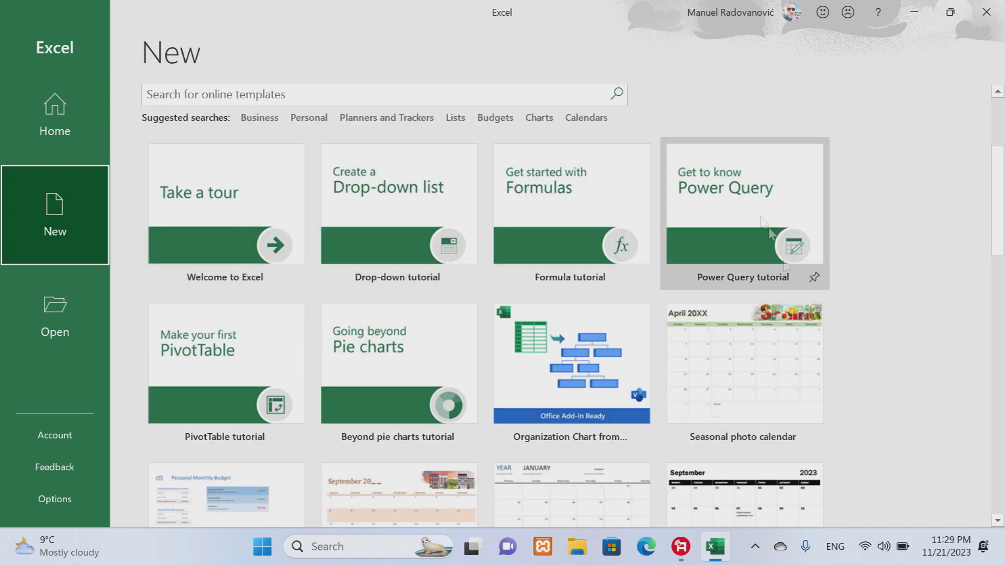
pyautogui.scroll(-2, 548, 354)
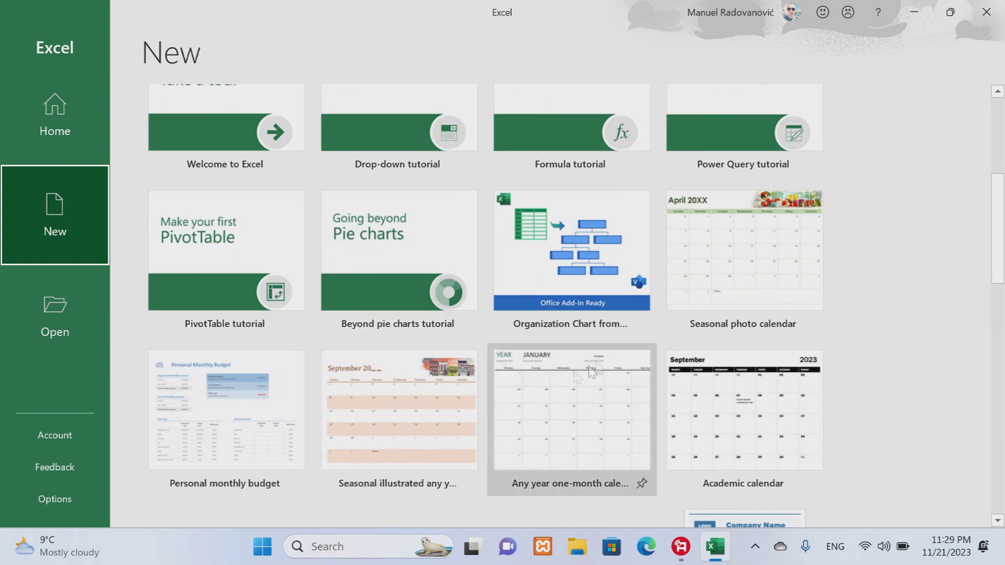
pyautogui.scroll(-3, 576, 340)
pyautogui.scroll(-2, 379, 416)
pyautogui.scroll(-1, 284, 372)
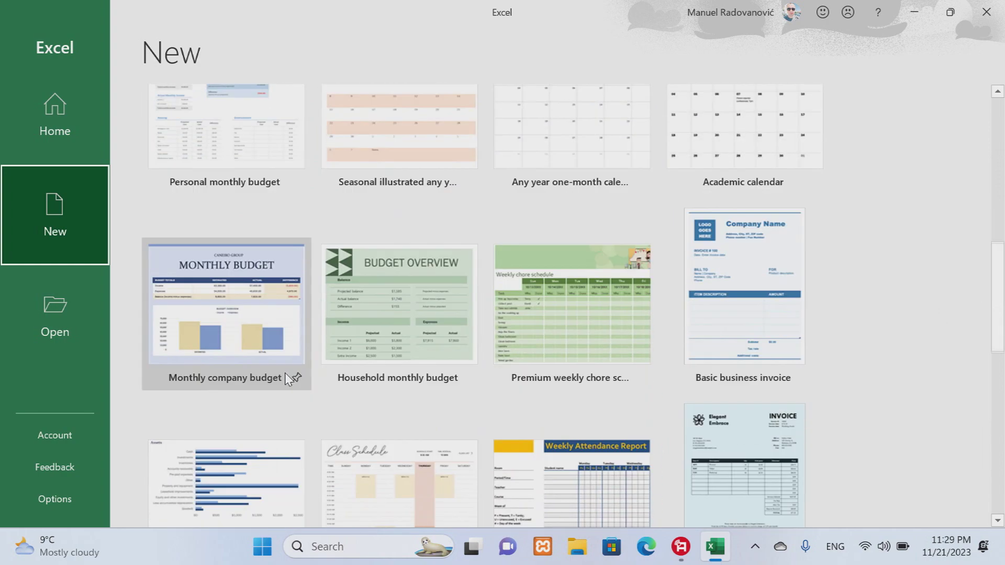
pyautogui.scroll(-2, 285, 373)
pyautogui.scroll(-3, 788, 348)
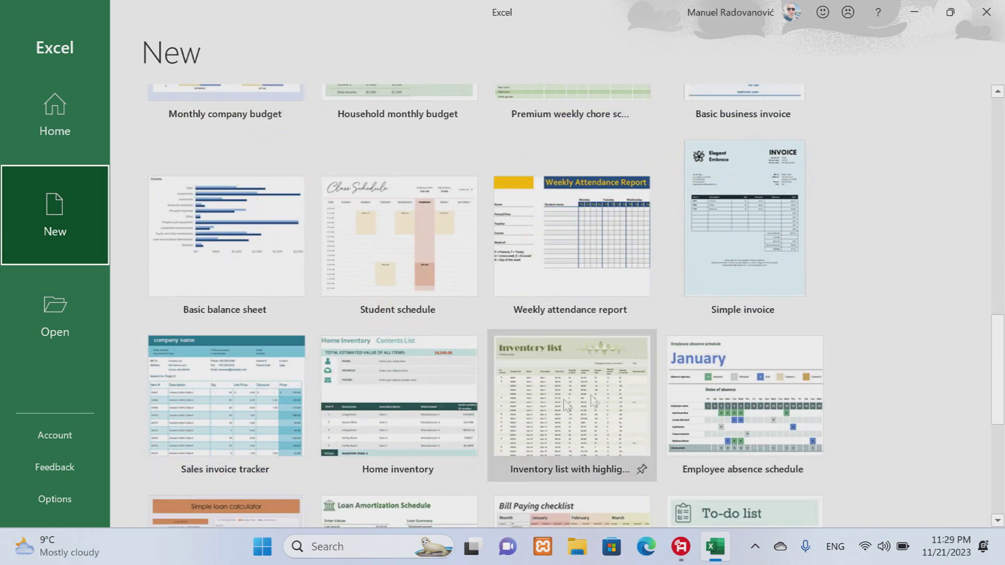
pyautogui.scroll(-2, 398, 361)
pyautogui.scroll(-4, 401, 361)
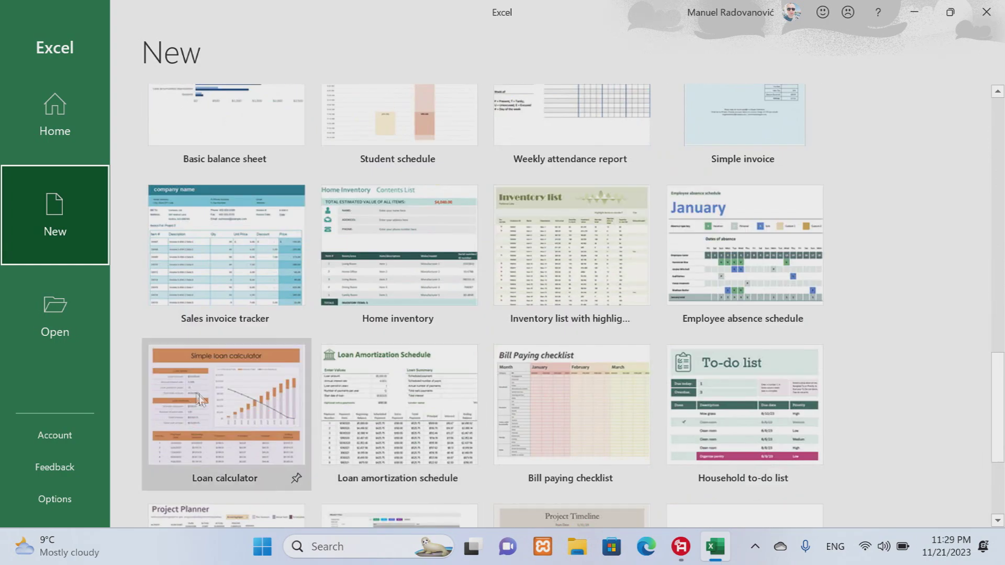
pyautogui.scroll(-1, 690, 336)
pyautogui.scroll(-2, 429, 362)
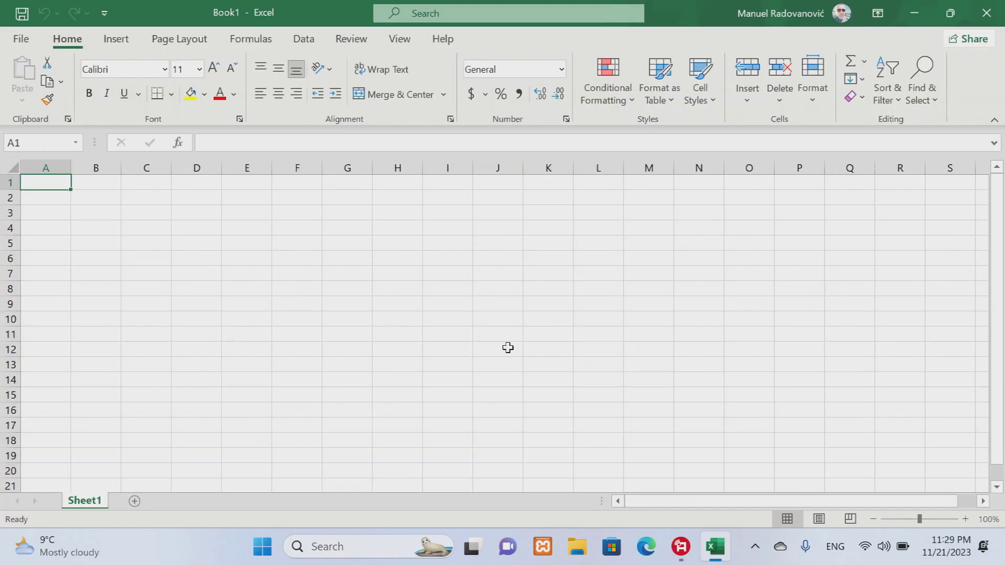
# Enter 'Hello Microsoft Excel' in B2, then 1 and 'Open Microsoft Excel!' in row 3
pyautogui.click(106, 182)
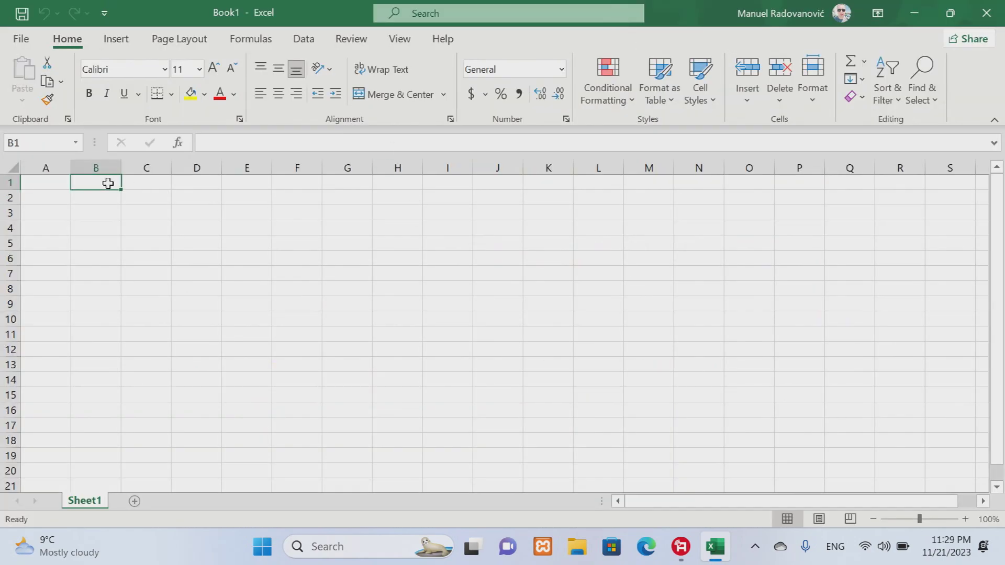
pyautogui.click(108, 201)
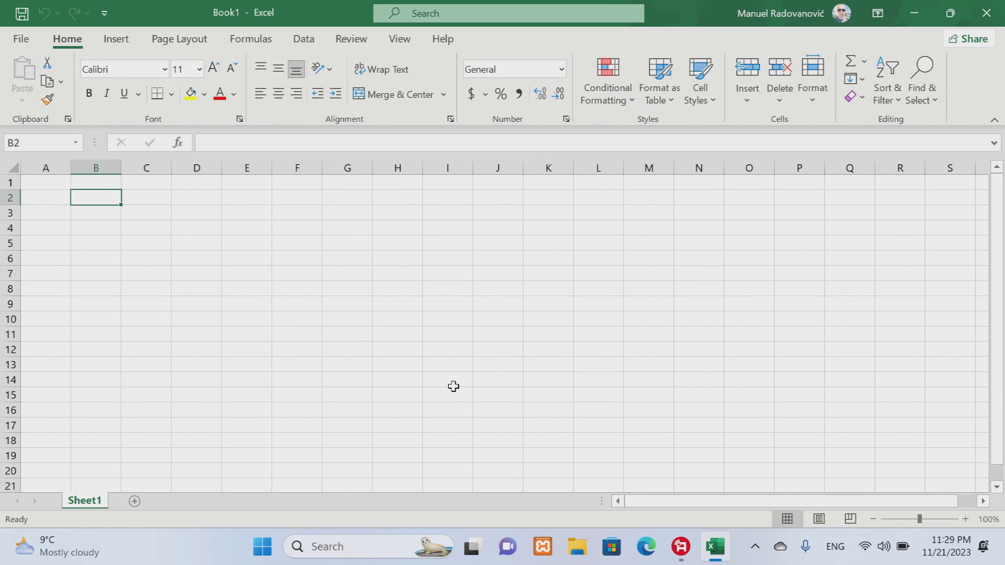
pyautogui.write('Hello')
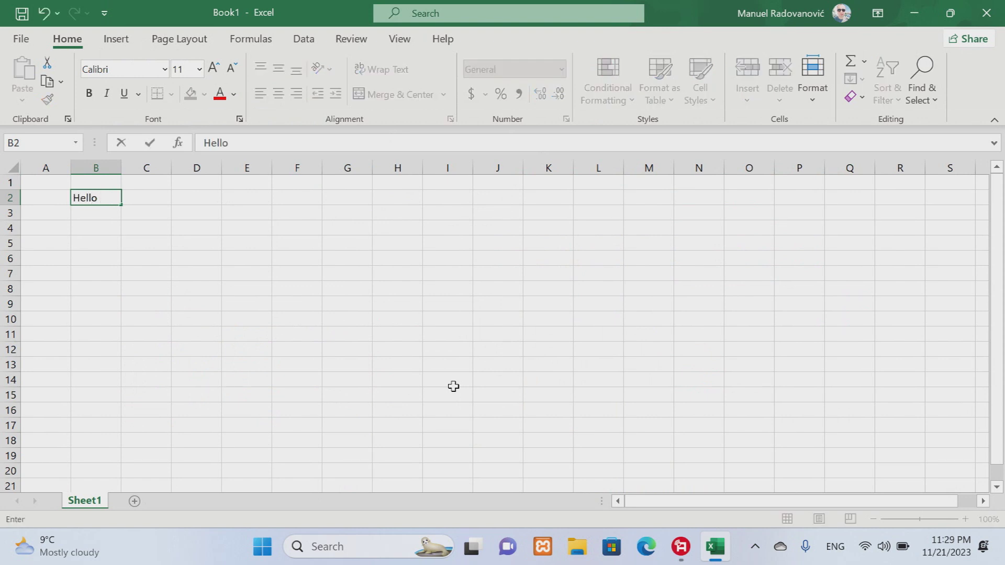
pyautogui.write(' Microsoft Exc')
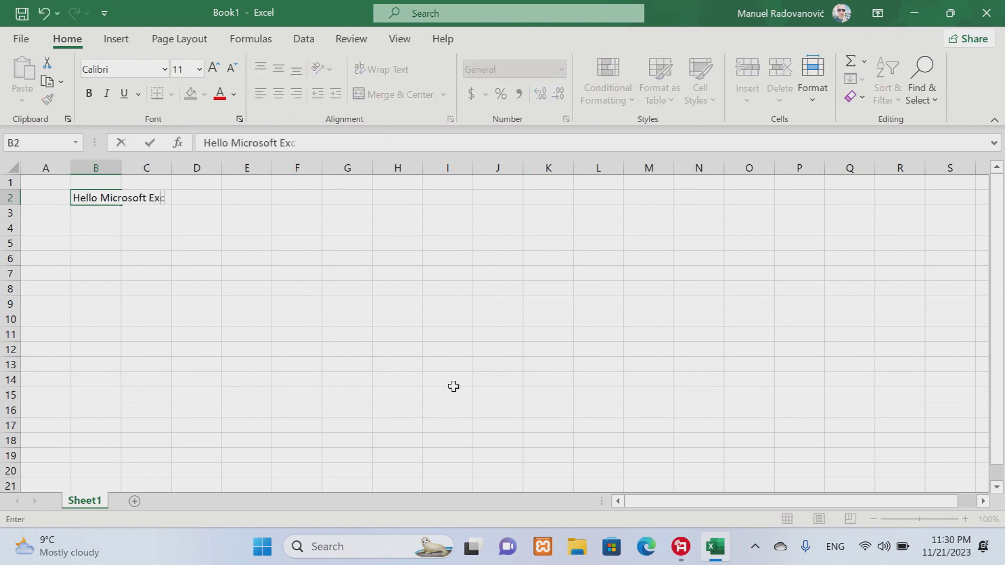
pyautogui.write('el!')
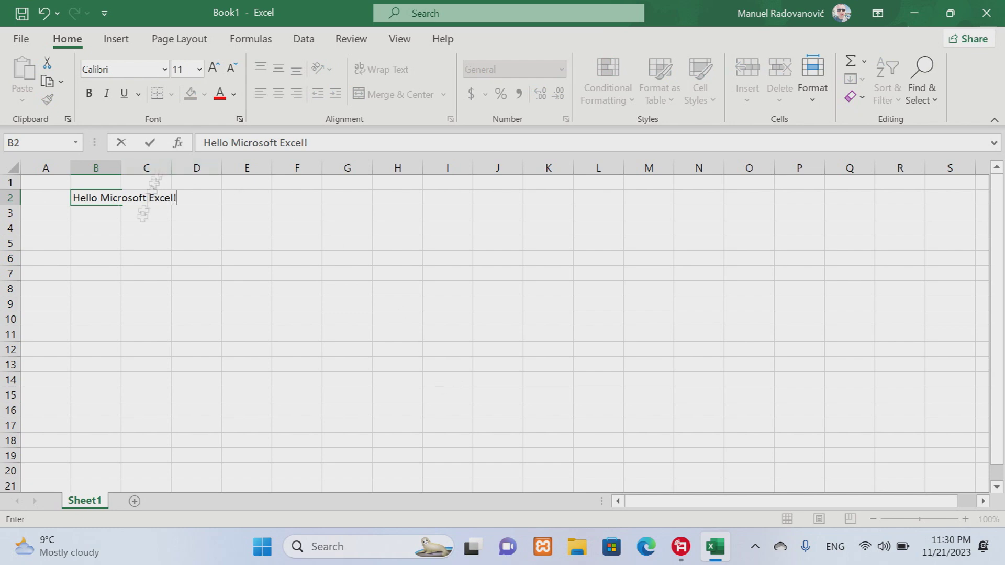
pyautogui.press('Return')
pyautogui.write('1')
pyautogui.press('Tab')
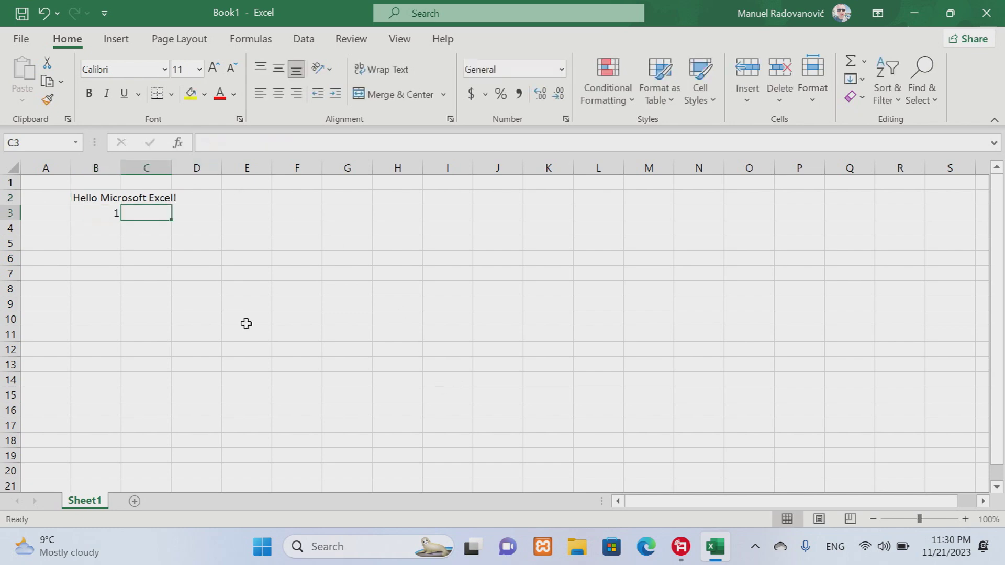
pyautogui.write('Open ')
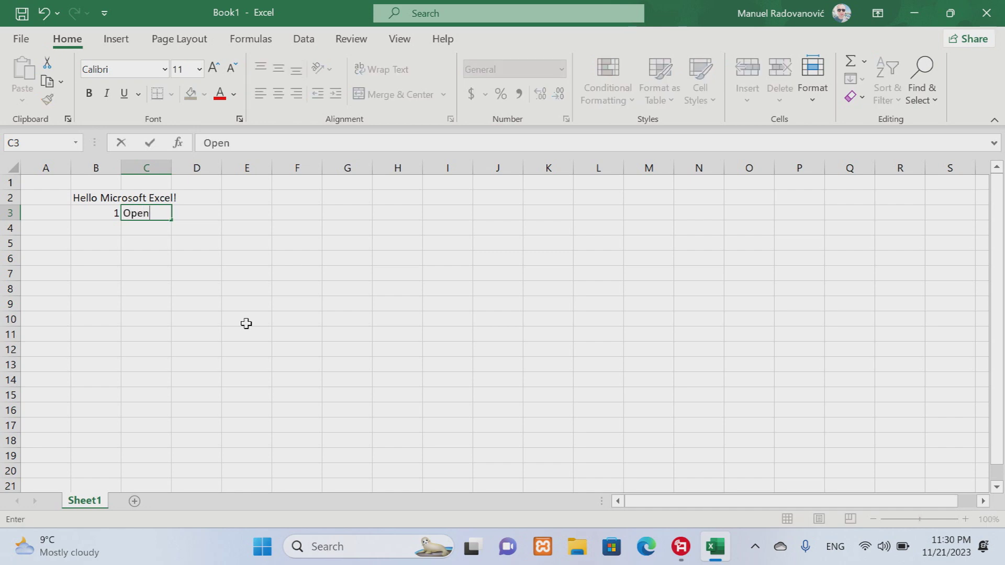
pyautogui.write('Microsoft')
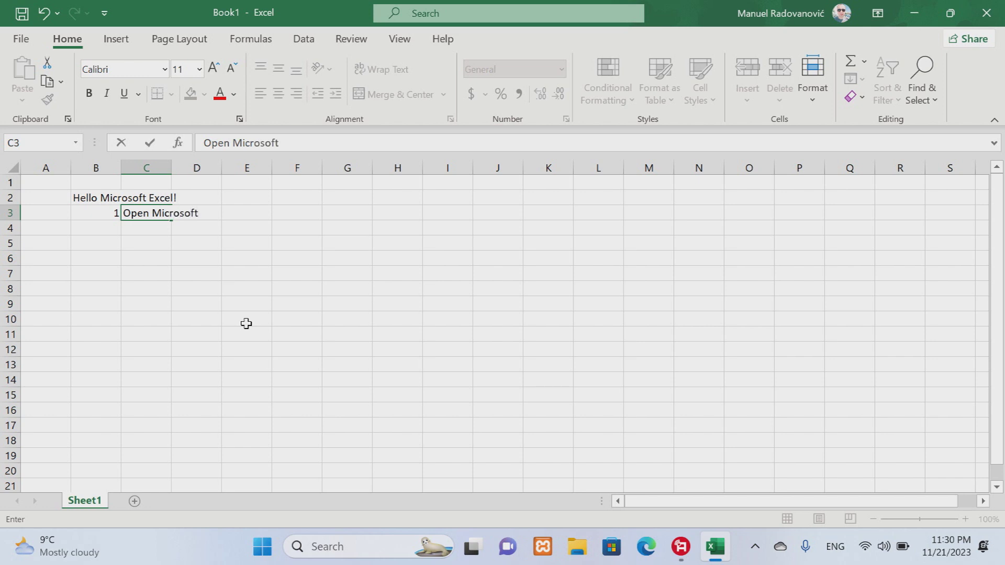
pyautogui.write(' Exce')
pyautogui.click(128, 199)
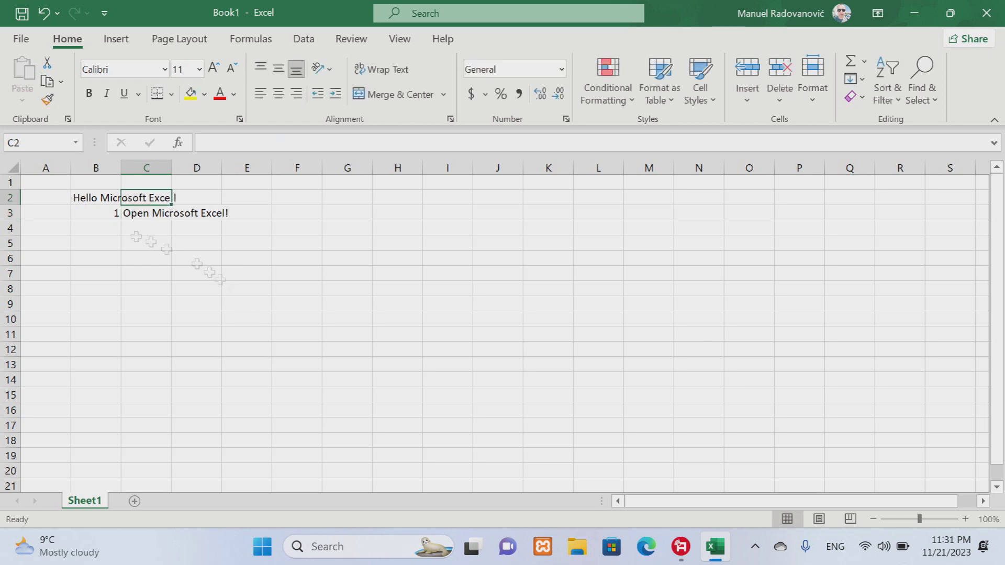
# Change the B2 heading to 'Hello World - To Do List'
pyautogui.click(86, 199)
pyautogui.click(317, 142)
pyautogui.press('BackSpace')
pyautogui.press('BackSpace')
pyautogui.press('BackSpace')
pyautogui.press('BackSpace')
pyautogui.press('BackSpace')
pyautogui.press('BackSpace')
pyautogui.press('BackSpace')
pyautogui.press('BackSpace')
pyautogui.write('w')
pyautogui.write('World')
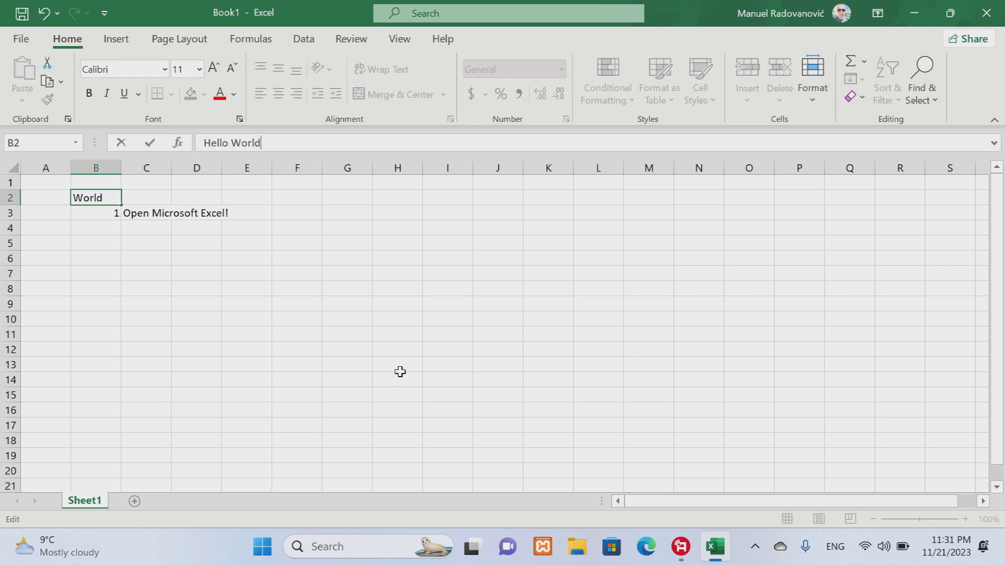
pyautogui.write('To Do')
pyautogui.write(' List')
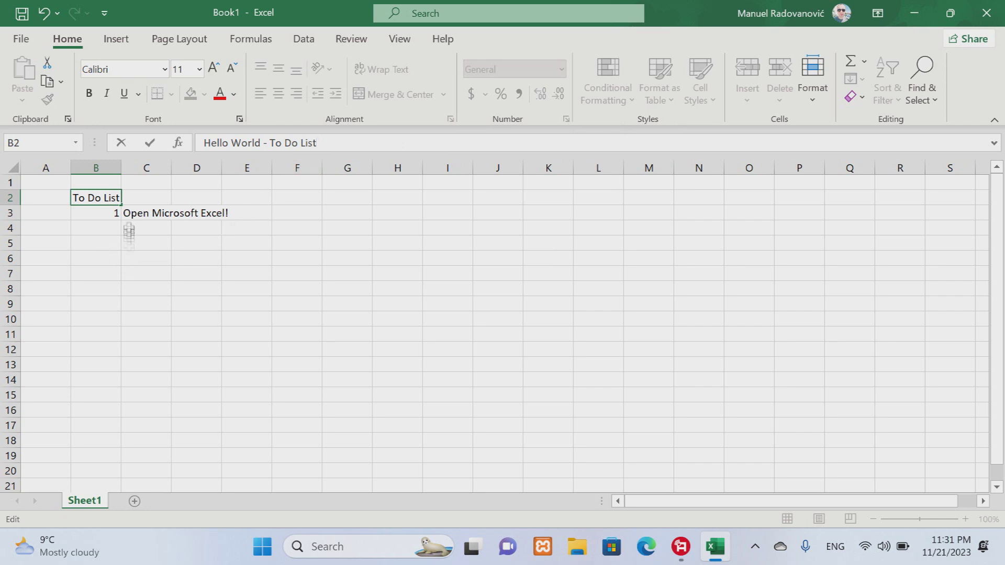
pyautogui.press('Return')
pyautogui.click(146, 213)
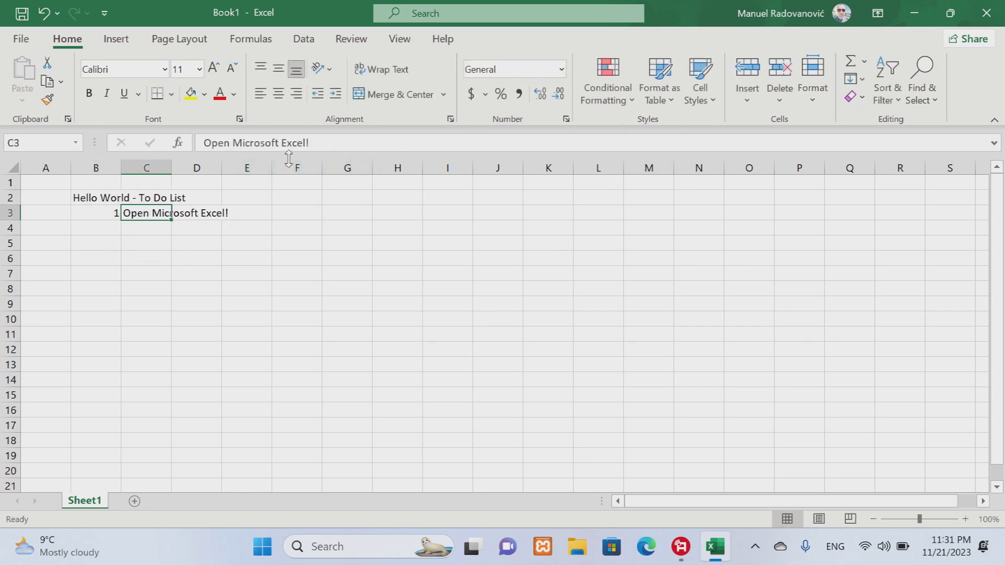
# Add item 2, 'Click on new blank document!', in row 4
pyautogui.click(147, 227)
pyautogui.press('Left')
pyautogui.write('2')
pyautogui.press('Tab')
pyautogui.write('Click')
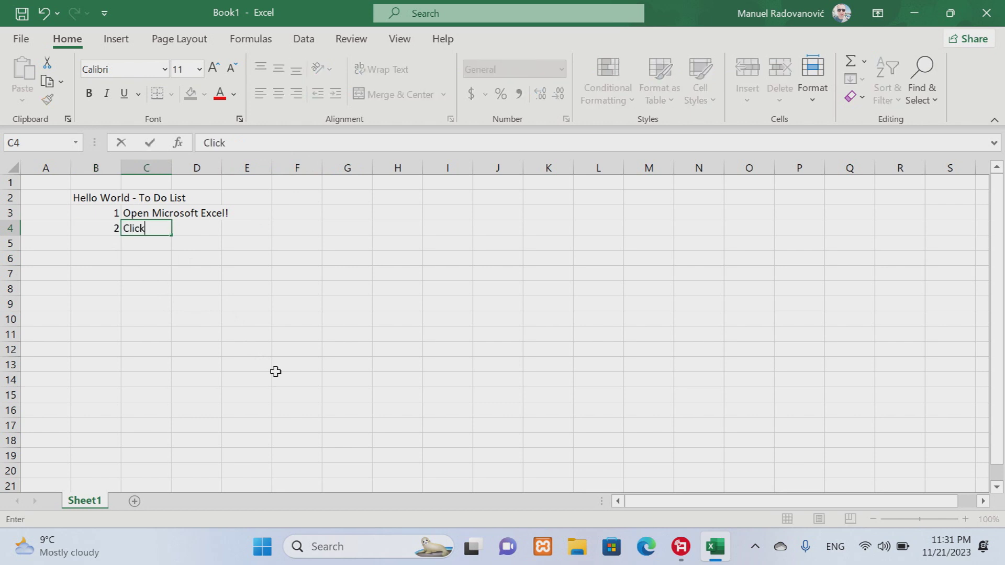
pyautogui.write(' on new blank document!')
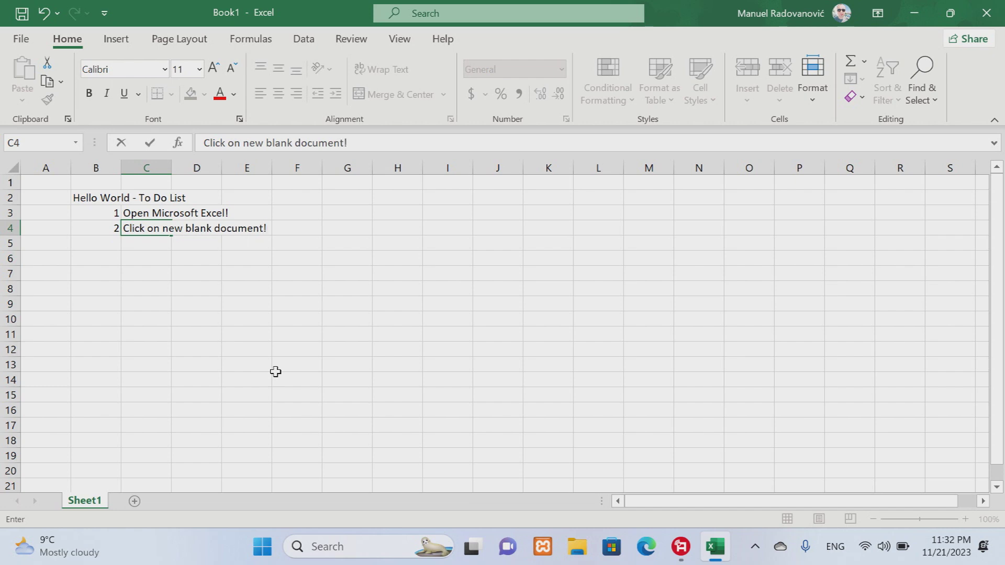
pyautogui.press('Return')
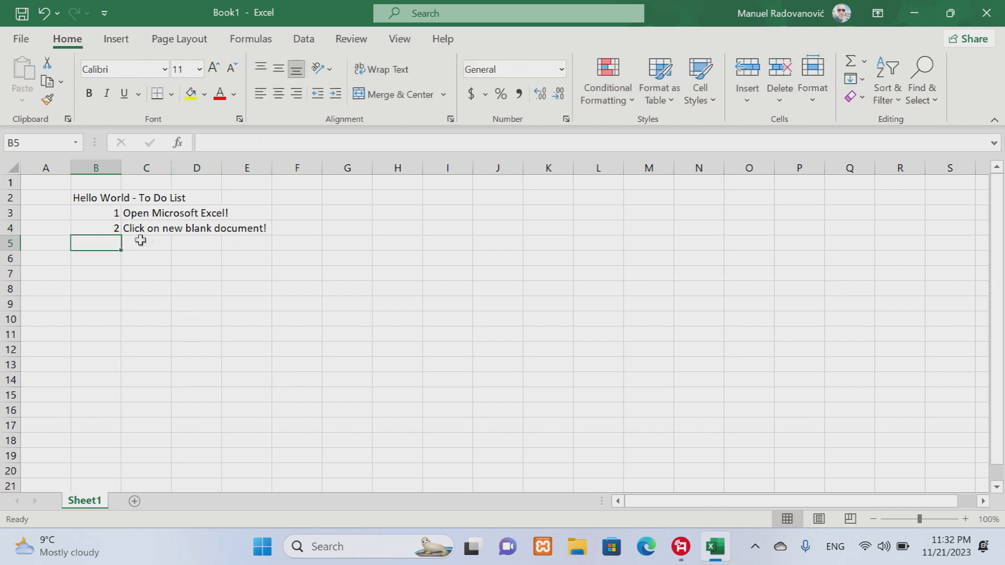
# Widen column C and add item 3, 'Check Zoom Layot to be OK for you!', in row 5
pyautogui.click(145, 214)
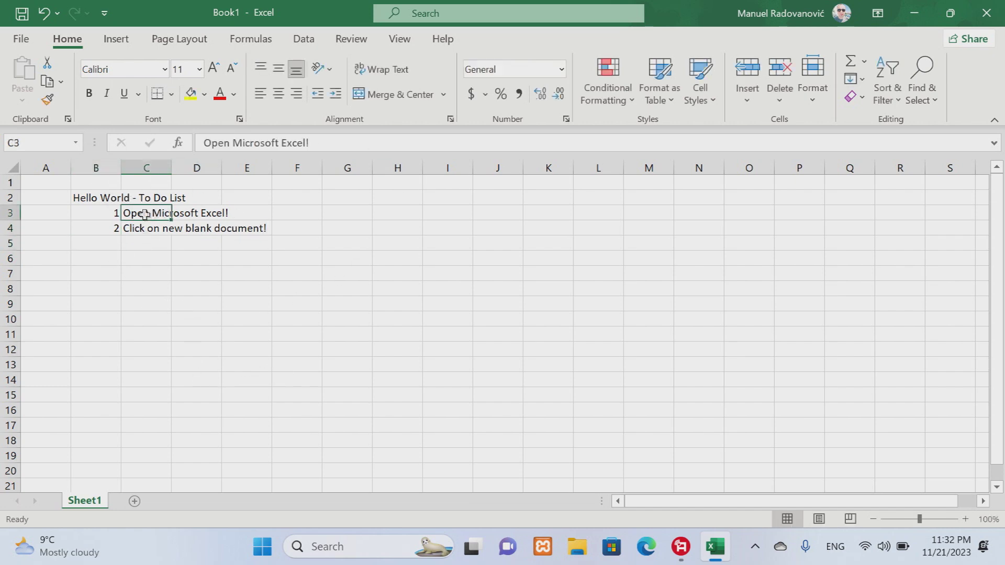
pyautogui.moveTo(171, 167); pyautogui.dragTo(322, 168)
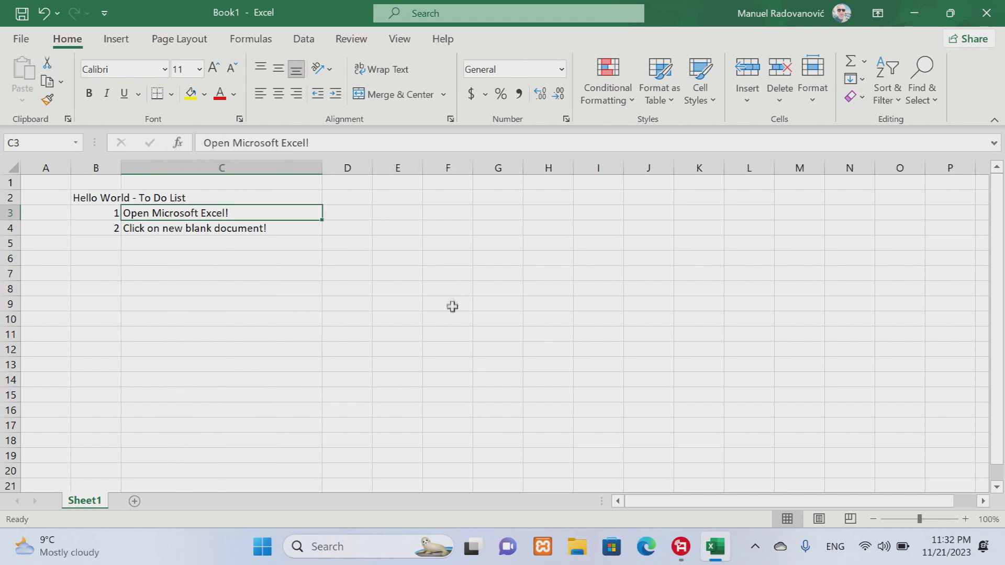
pyautogui.moveTo(323, 167); pyautogui.dragTo(345, 167)
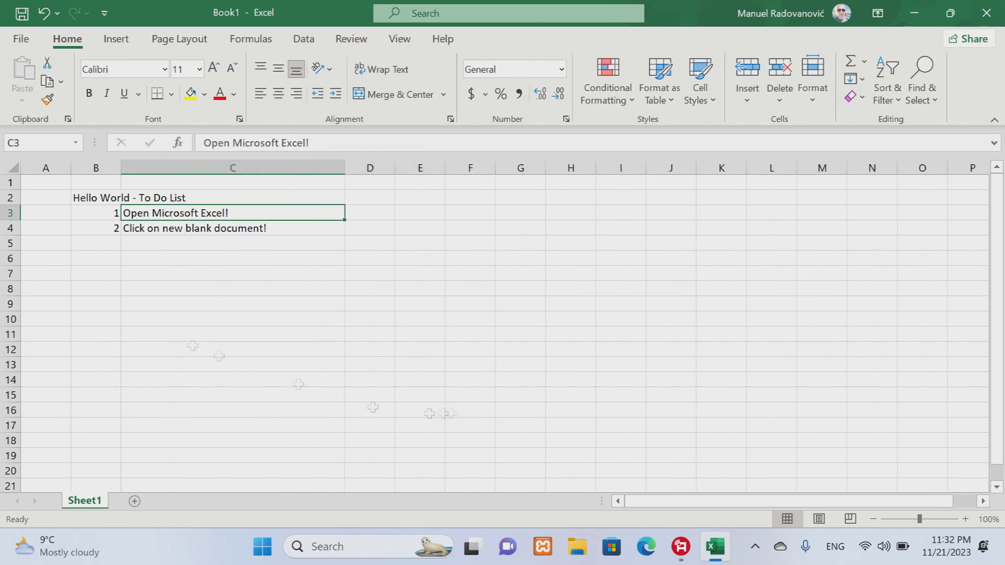
pyautogui.click(114, 246)
pyautogui.write('3')
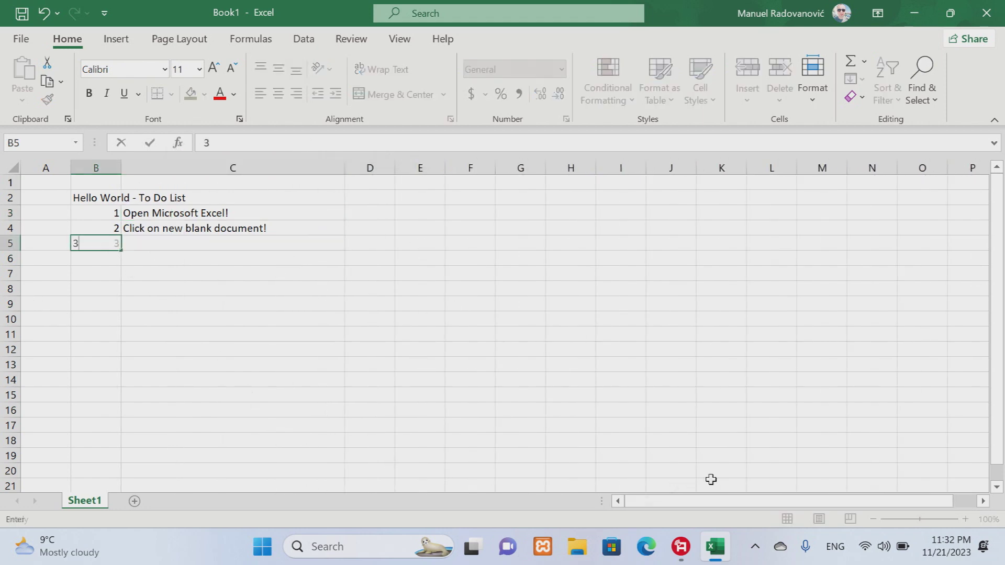
pyautogui.press('Tab')
pyautogui.write('Check')
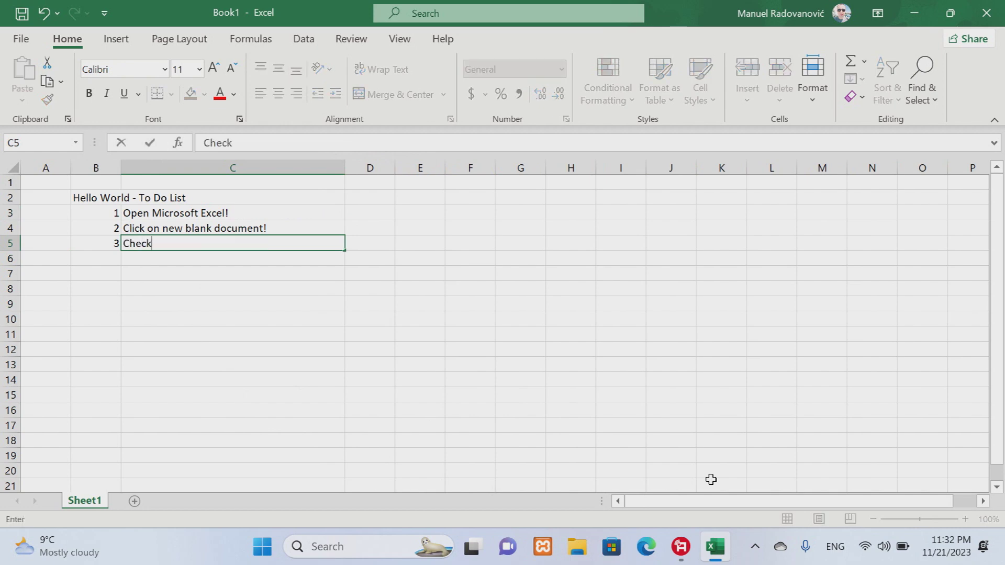
pyautogui.write(' Y')
pyautogui.press('BackSpace')
pyautogui.write('Zoom Layo')
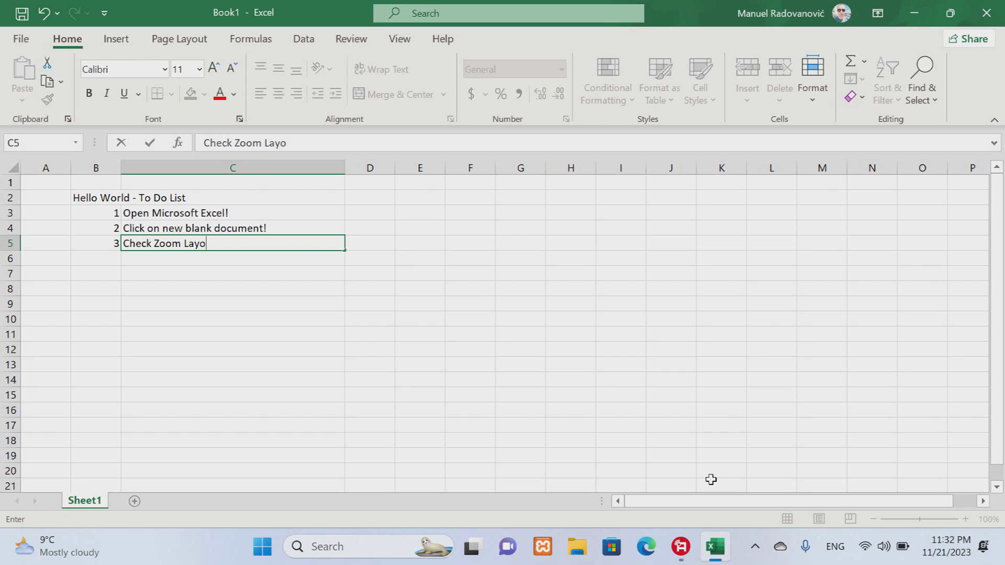
pyautogui.write('t to be OK for')
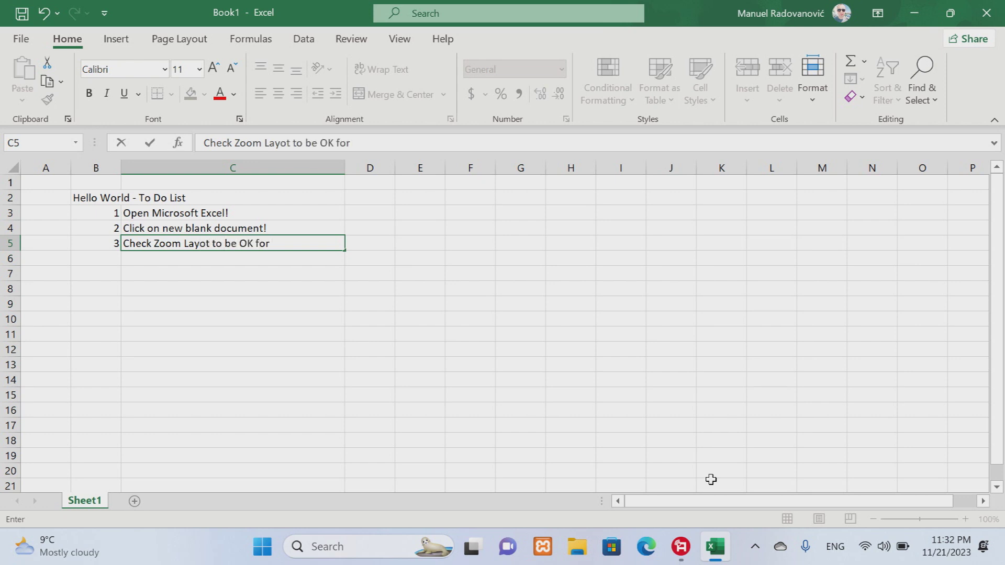
pyautogui.write(' yo')
pyautogui.write('u!')
pyautogui.click(428, 355)
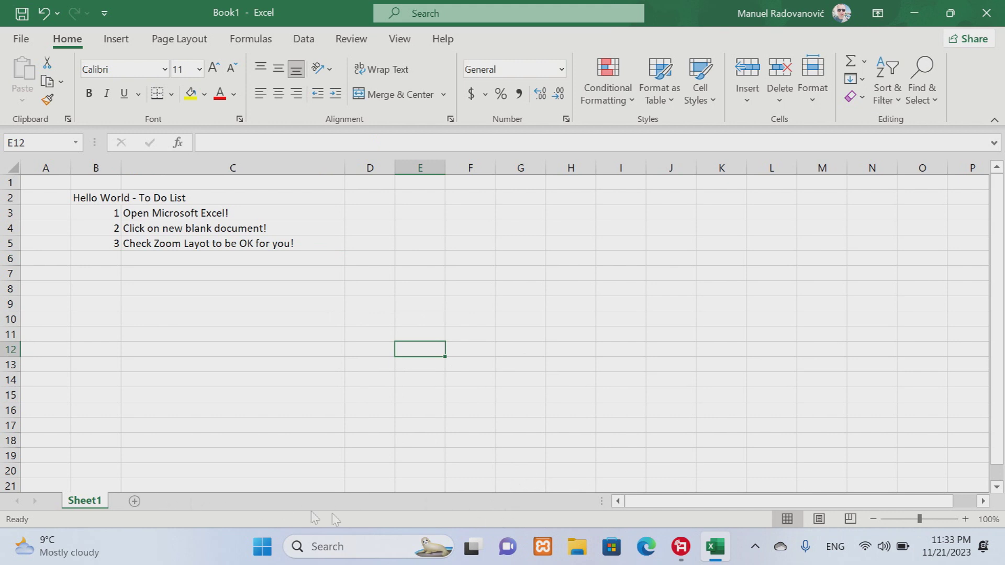
# Zoom the sheet in to 130%
pyautogui.click(965, 519)
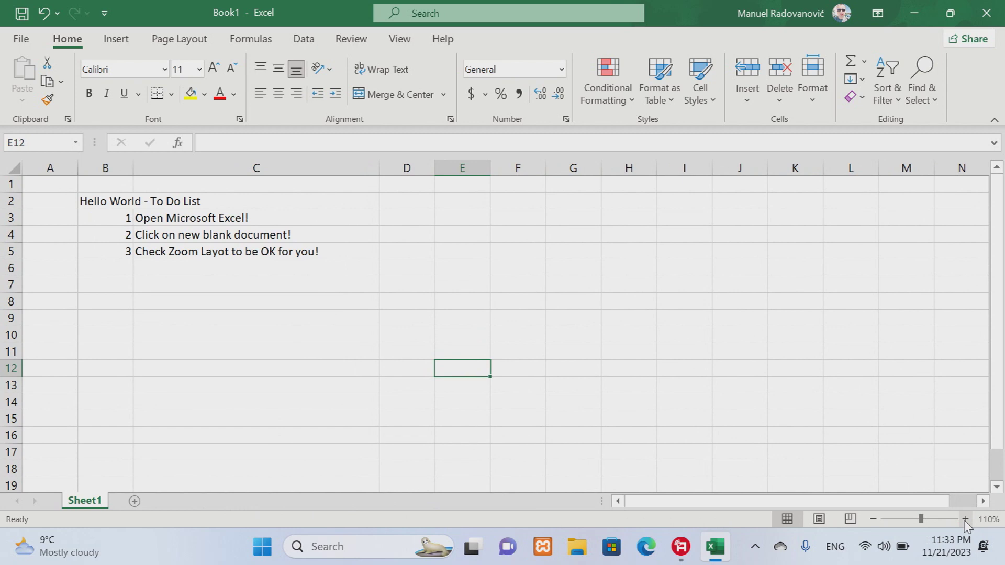
pyautogui.click(964, 519)
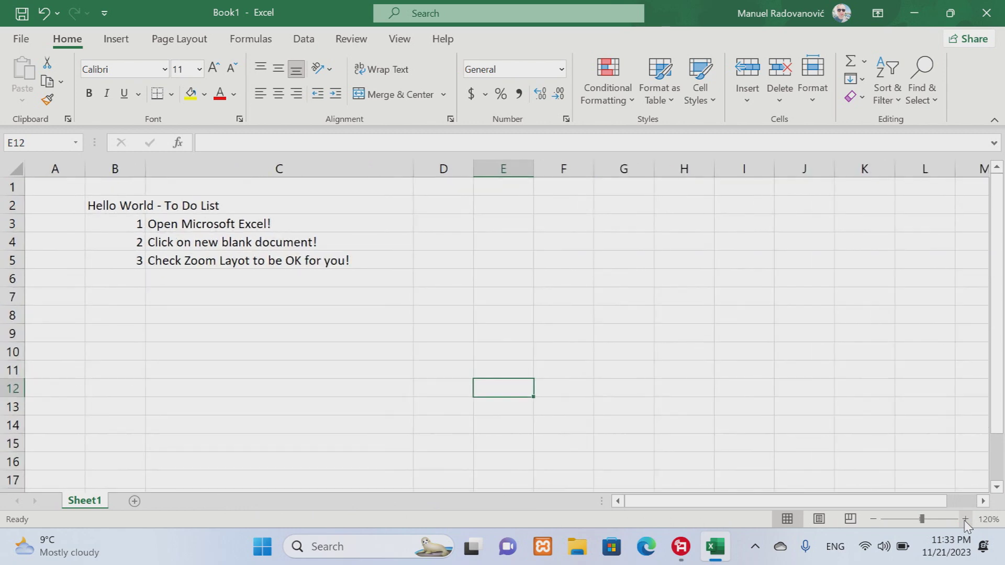
pyautogui.click(964, 519)
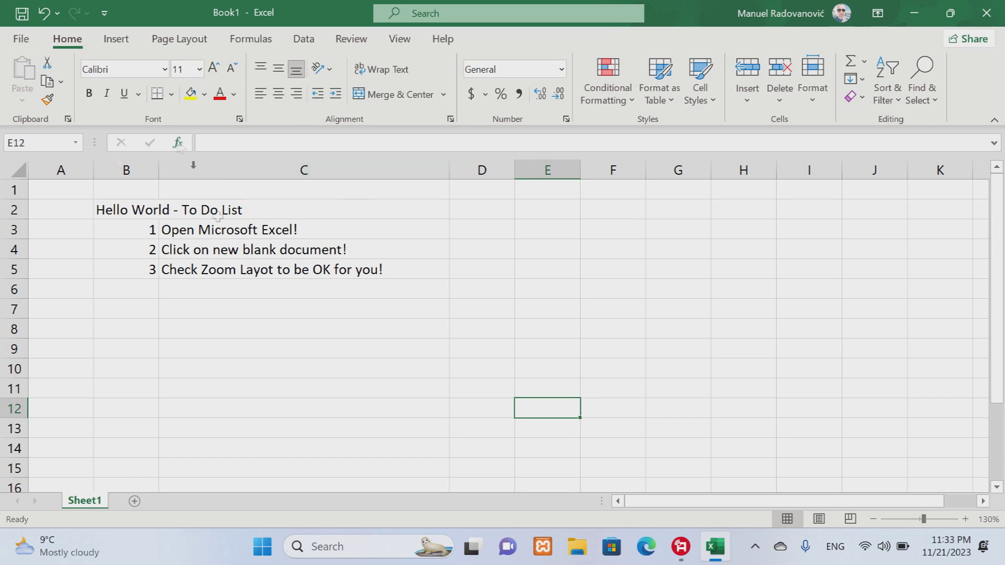
# Add item 4, 'Create a table with title 'Hello World - To Do List'!', in row 6
pyautogui.click(148, 288)
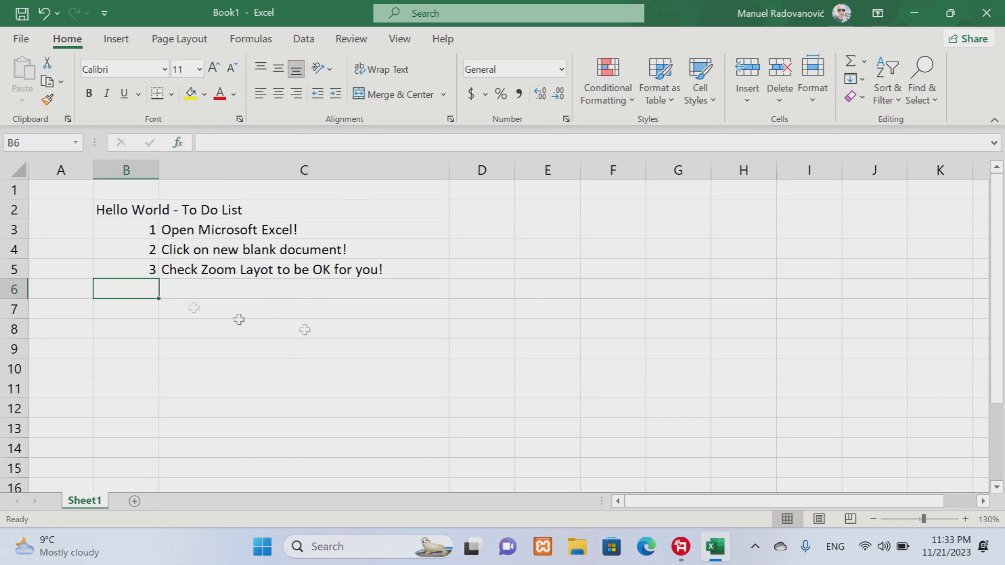
pyautogui.write('4')
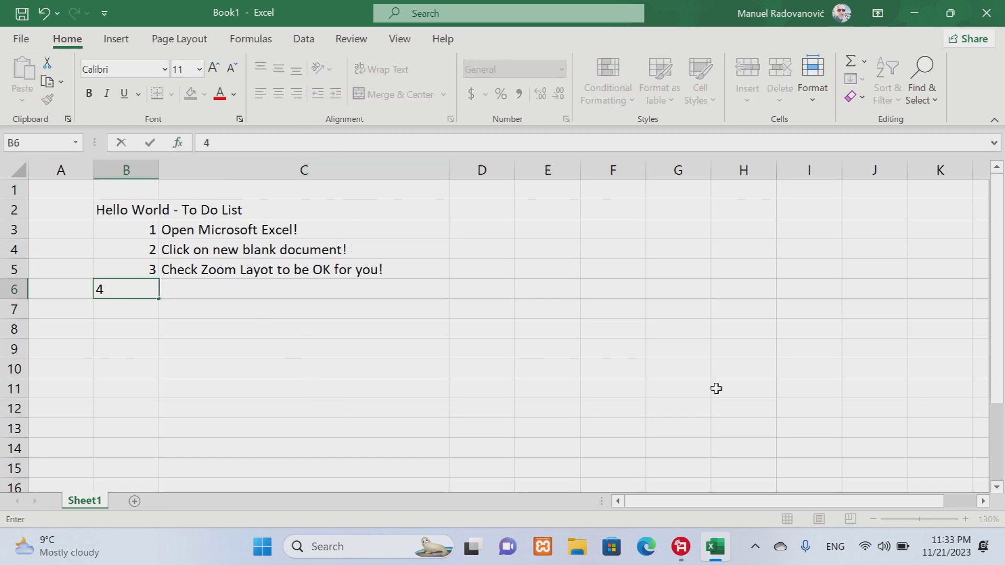
pyautogui.press('Tab')
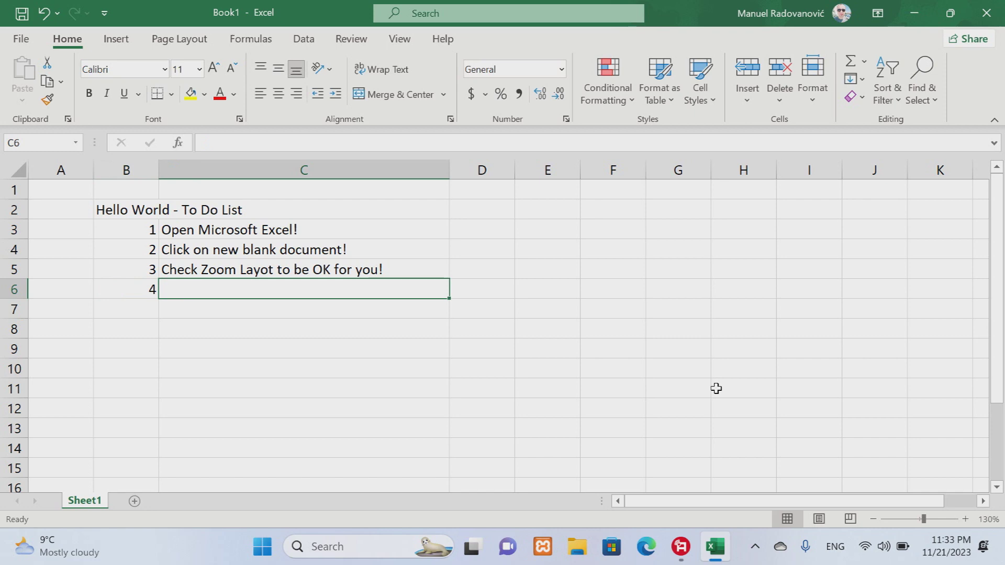
pyautogui.write('Create')
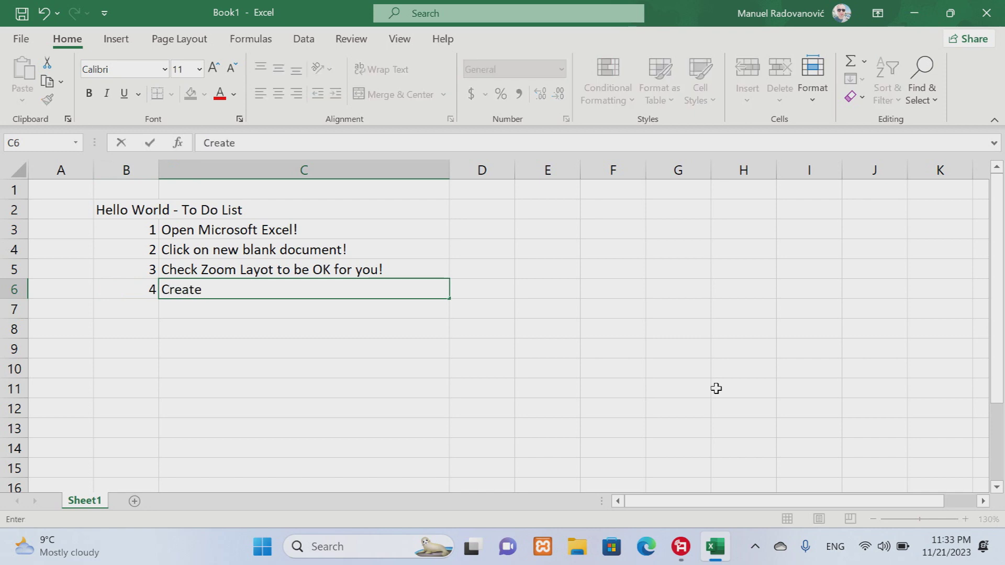
pyautogui.write('a table with')
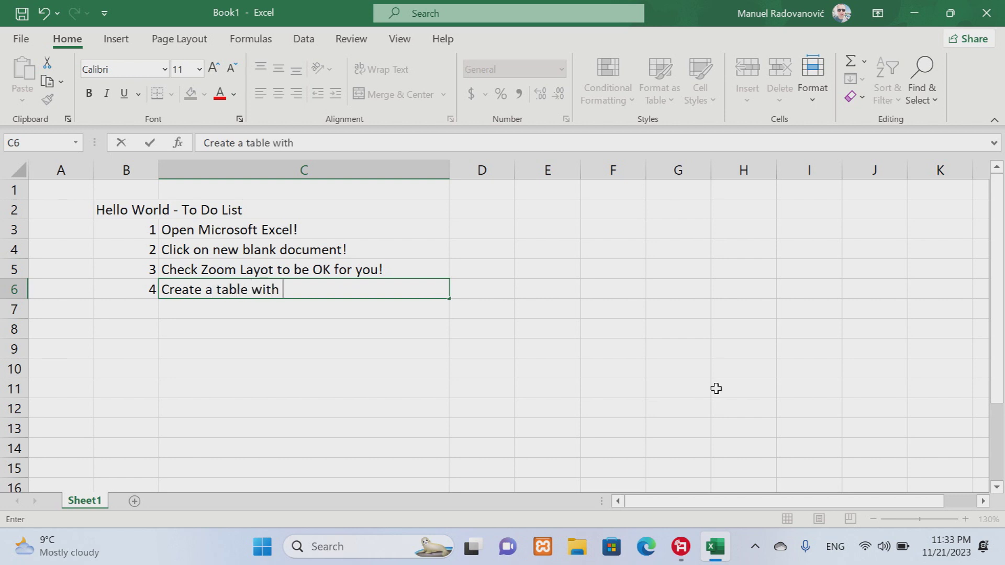
pyautogui.write('ut')
pyautogui.write('tle')
pyautogui.write('Hello')
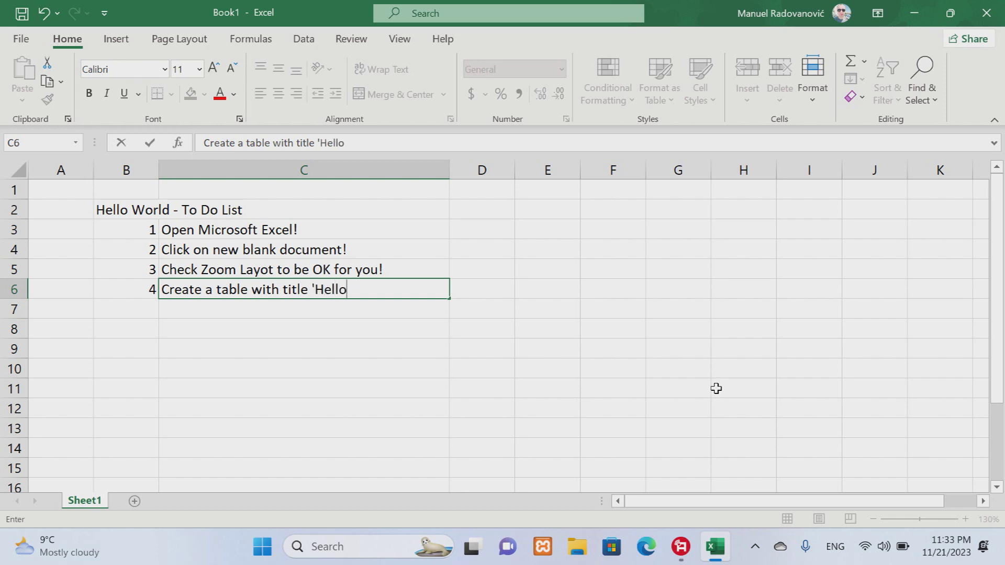
pyautogui.write(' Worl')
pyautogui.write('d')
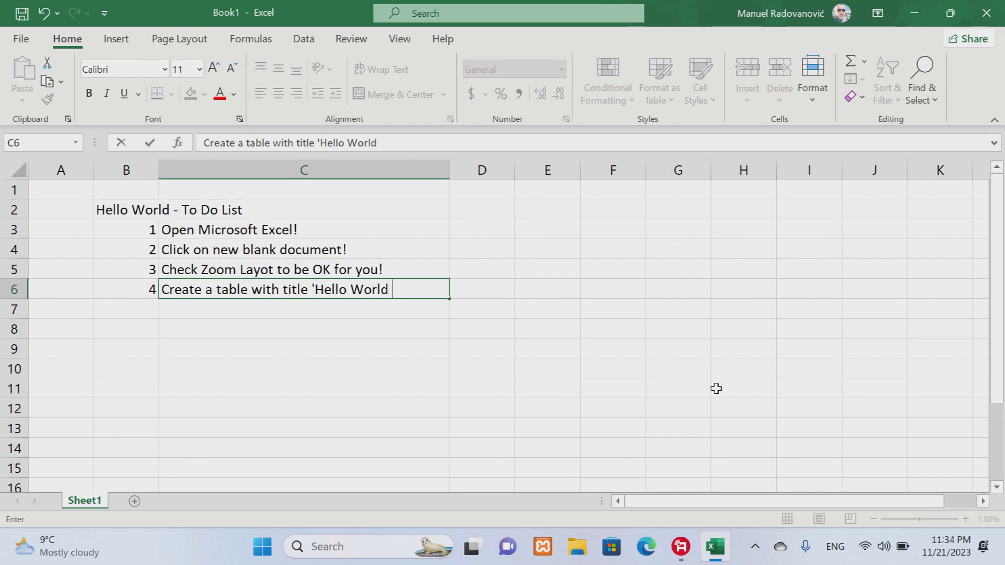
pyautogui.write(' T')
pyautogui.write("Do List'!")
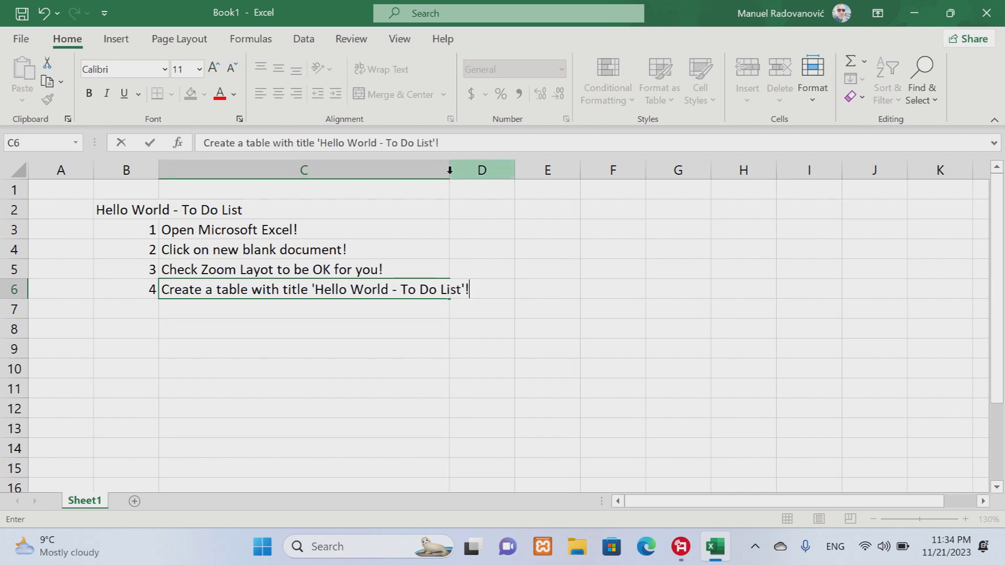
pyautogui.click(539, 232)
pyautogui.click(434, 207)
# Widen column C to about 495 pixels and enter 5 with 'Use Merage & Center with the title of table!' in row 7
pyautogui.moveTo(449, 170); pyautogui.dragTo(501, 175)
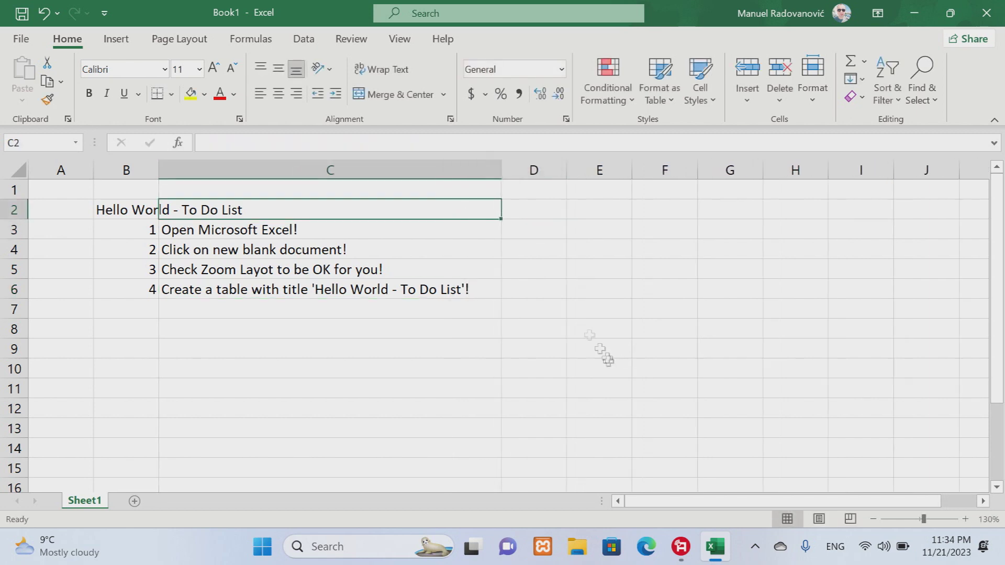
pyautogui.click(150, 309)
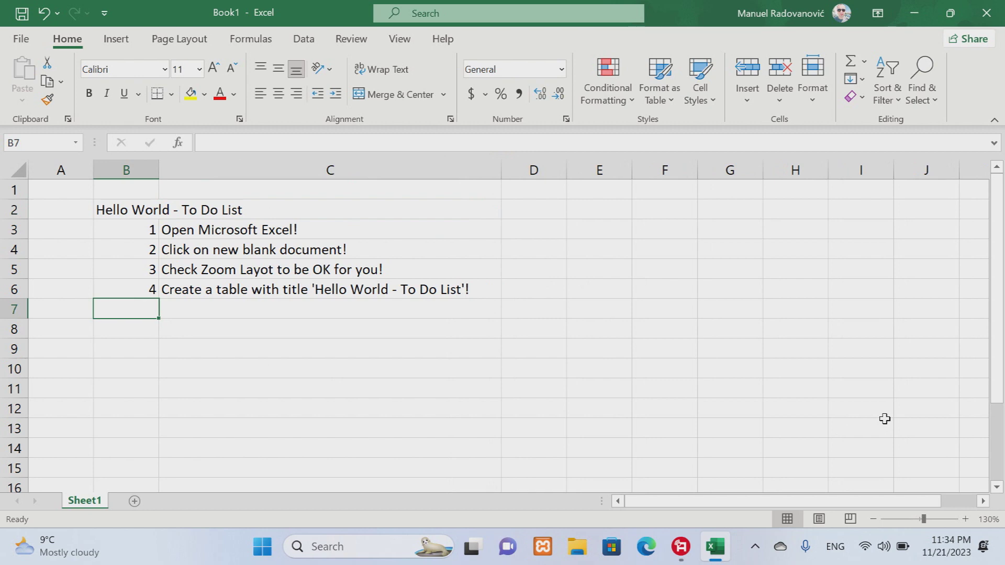
pyautogui.write('5')
pyautogui.press('Tab')
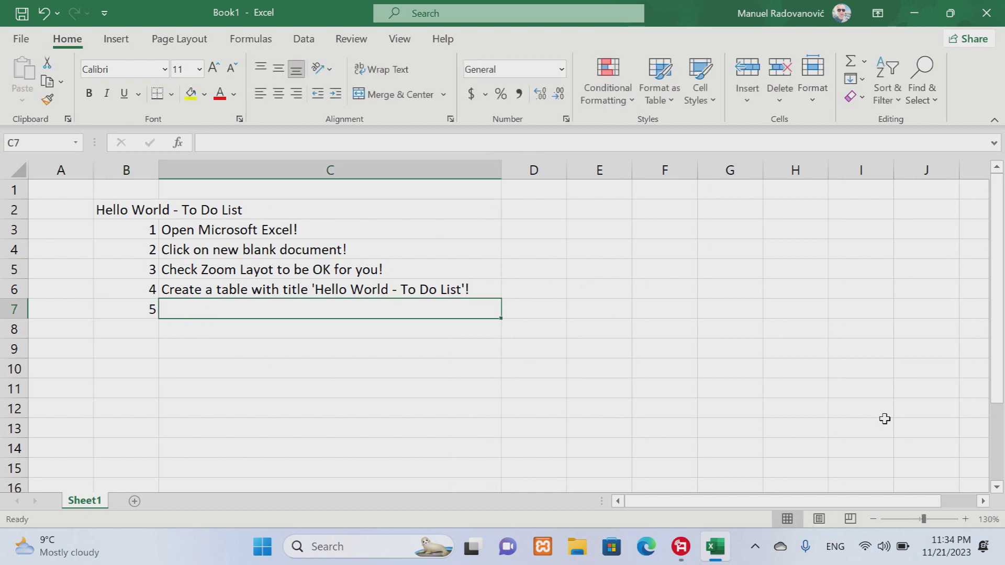
pyautogui.write('Use')
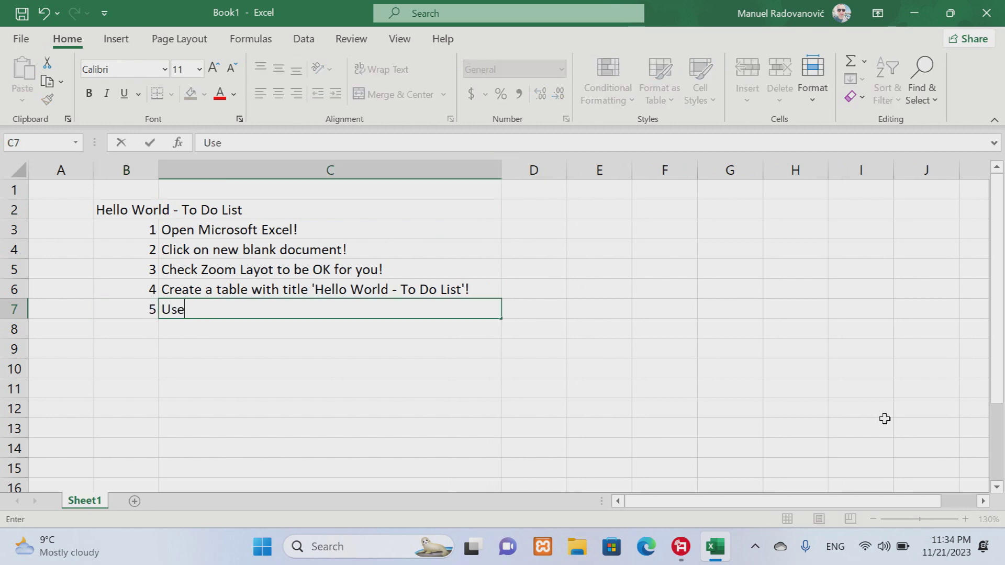
pyautogui.write(' Merage')
pyautogui.write(' &')
pyautogui.write('nr')
pyautogui.write('ter')
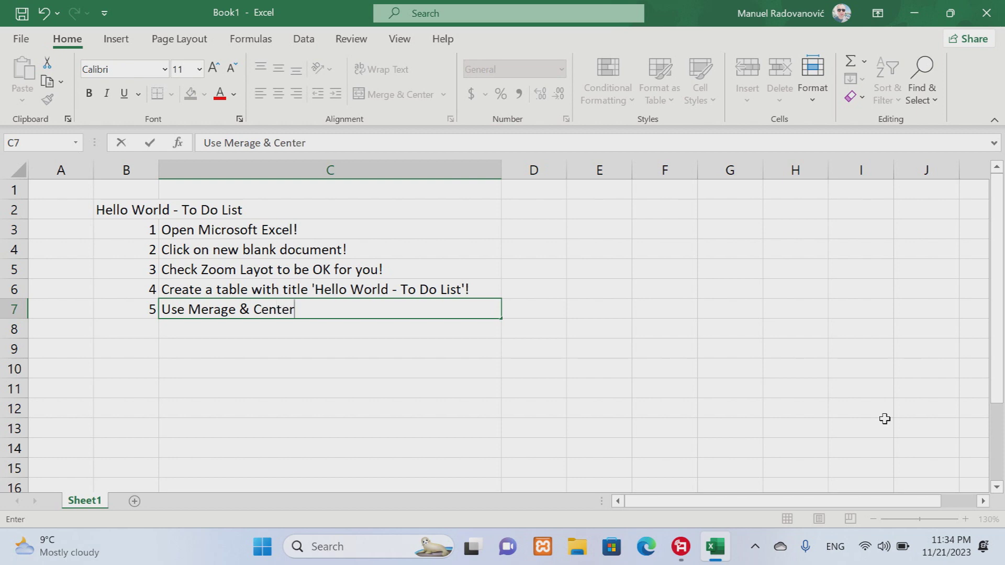
pyautogui.write(' with the')
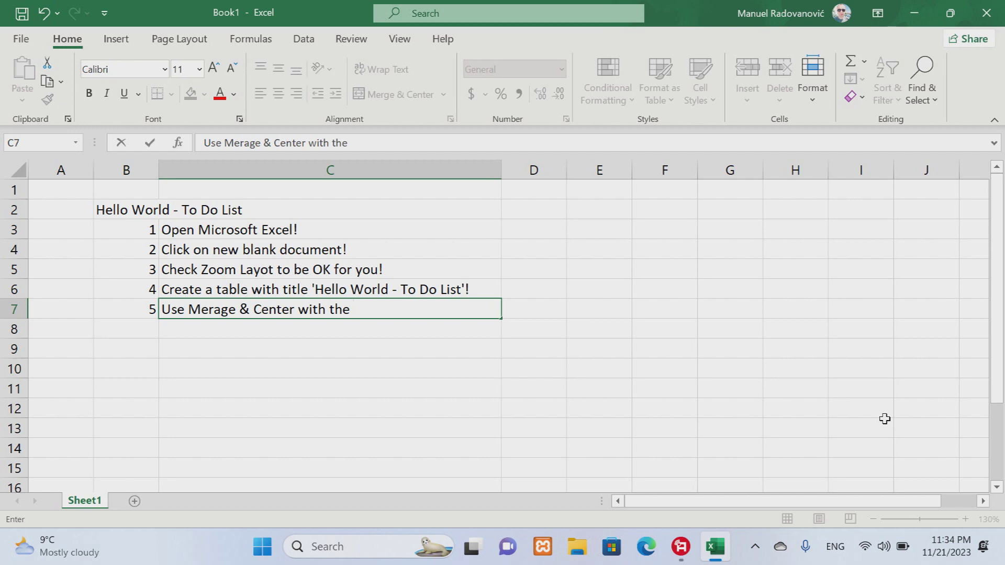
pyautogui.write('title of t')
pyautogui.write('able')
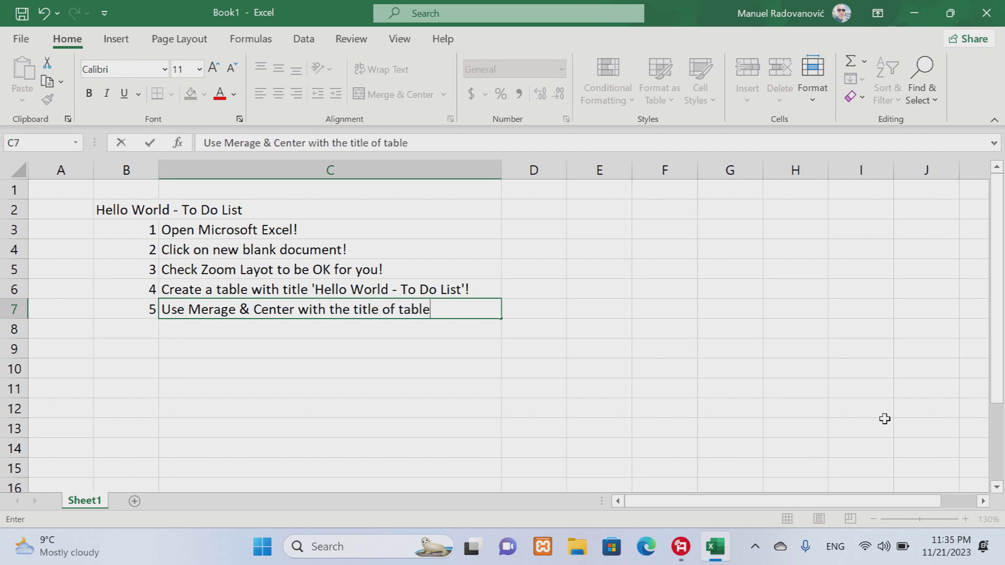
pyautogui.write('!')
pyautogui.click(144, 328)
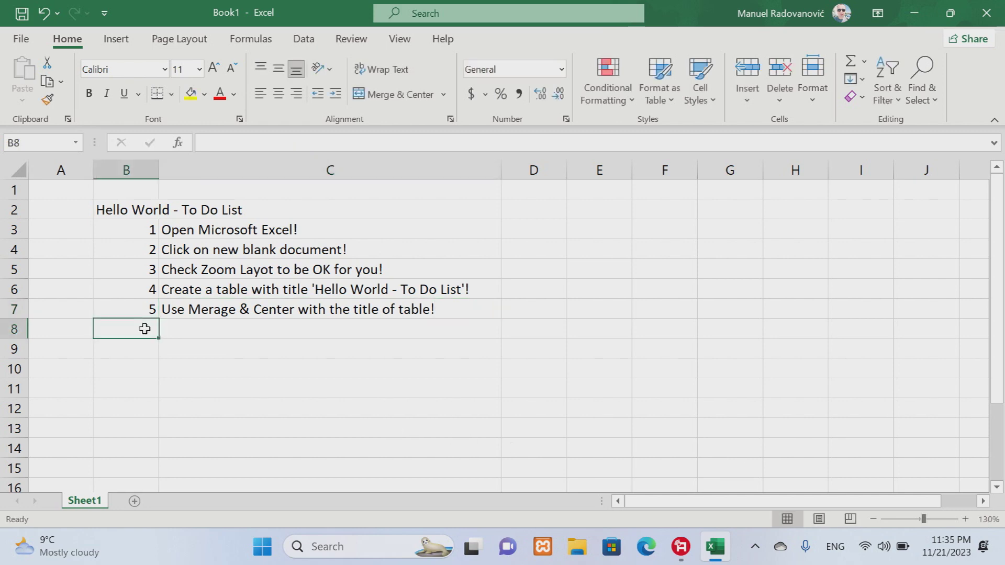
# Merge and center the title across B2:C2
pyautogui.click(126, 205)
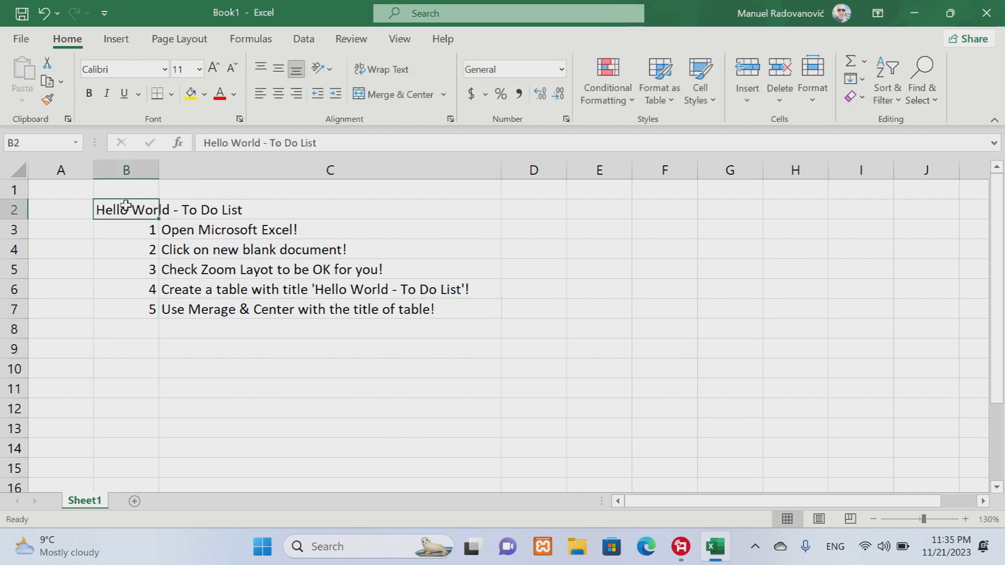
pyautogui.keyDown('shift'); pyautogui.click(269, 212); pyautogui.keyUp('shift')
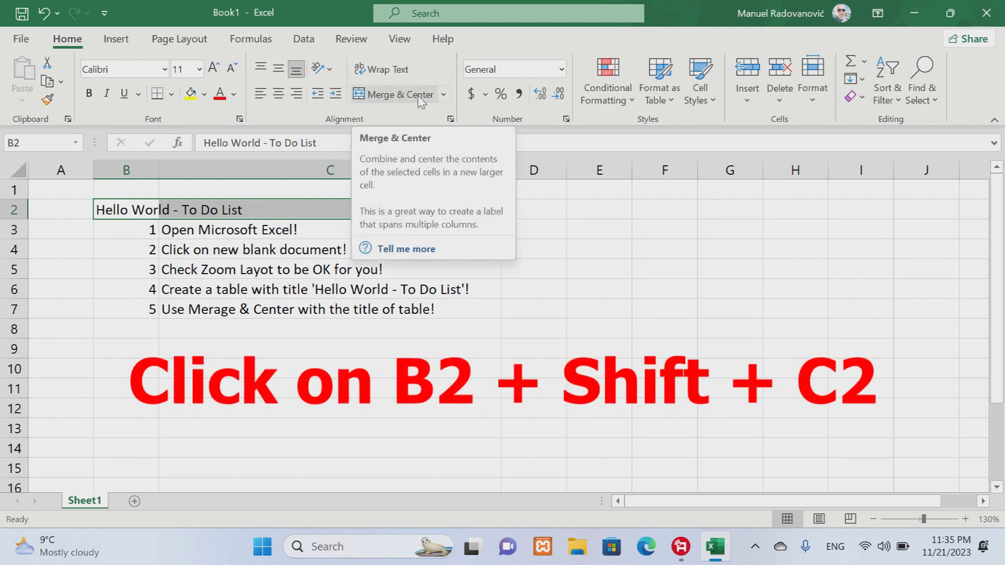
pyautogui.click(421, 102)
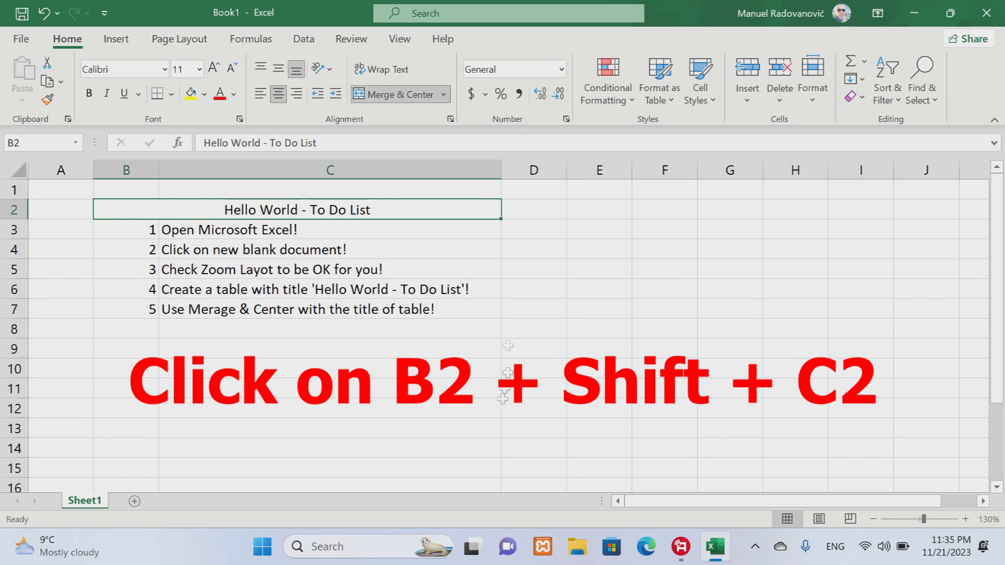
pyautogui.click(312, 389)
# Enter 6 in B8 and type 'Save the document!' in C8
pyautogui.click(137, 329)
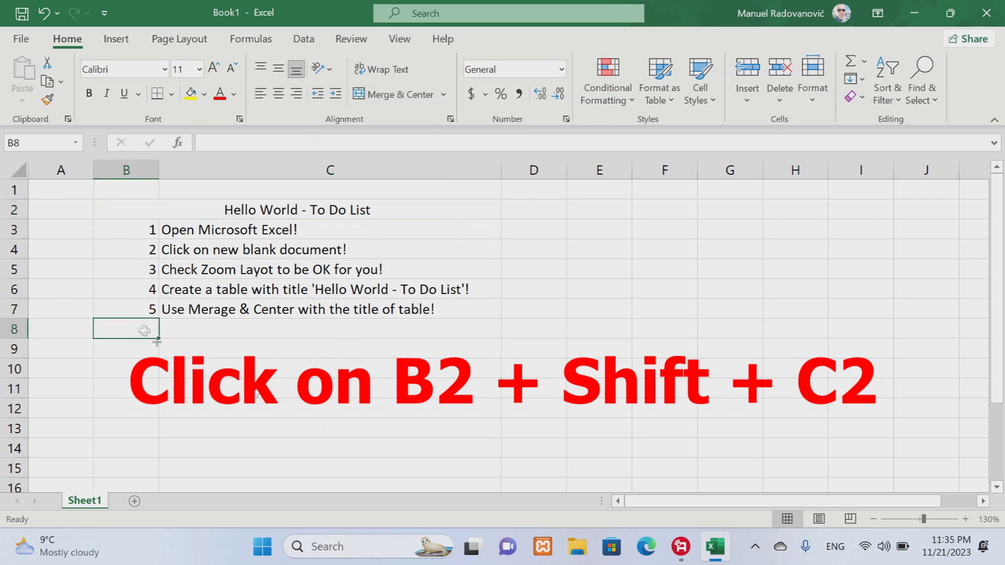
pyautogui.write('6')
pyautogui.press('Tab')
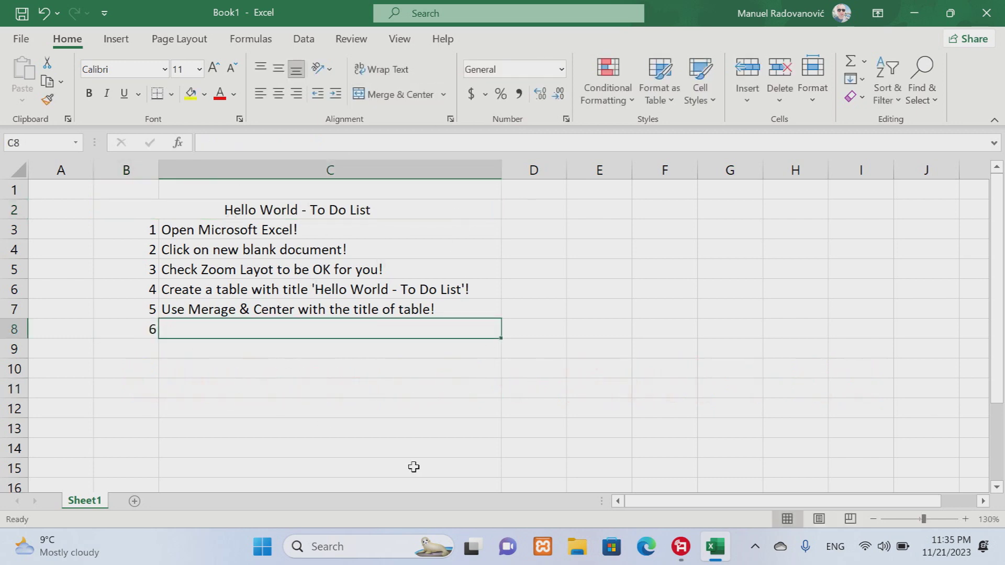
pyautogui.write('Save the document')
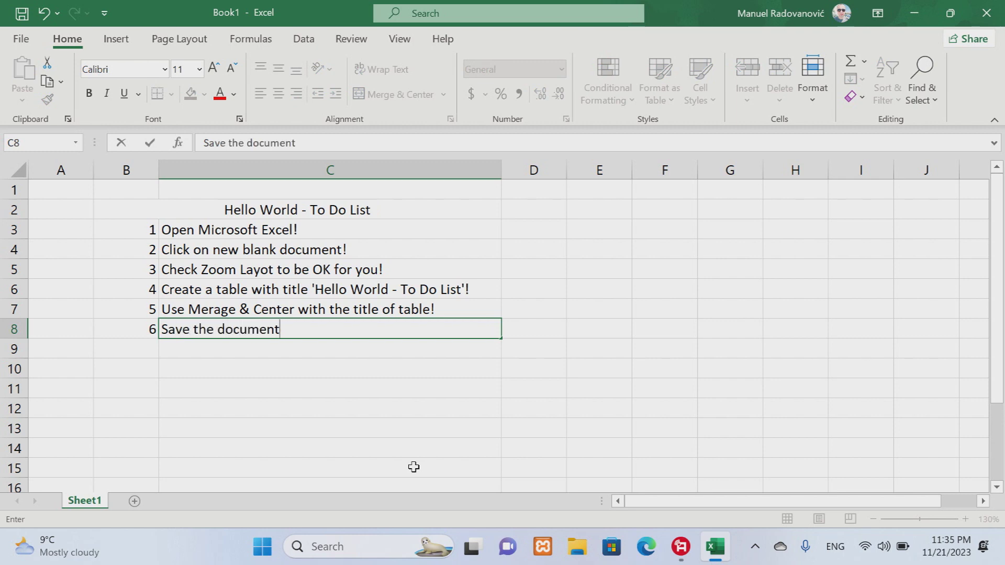
pyautogui.write('!')
# Commit item 6, then view File > Save As and return to the sheet without saving
pyautogui.click(157, 356)
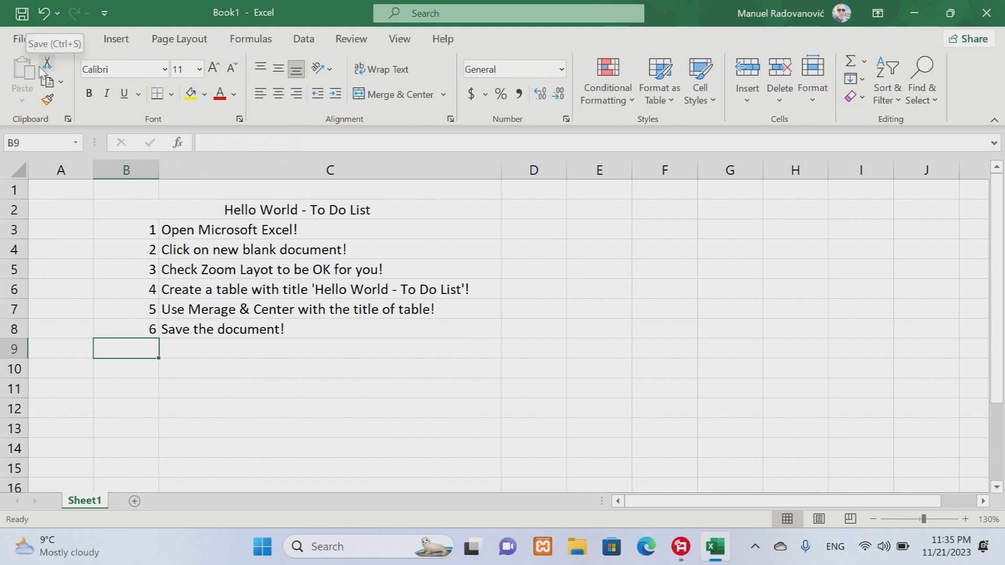
pyautogui.click(20, 39)
pyautogui.click(40, 224)
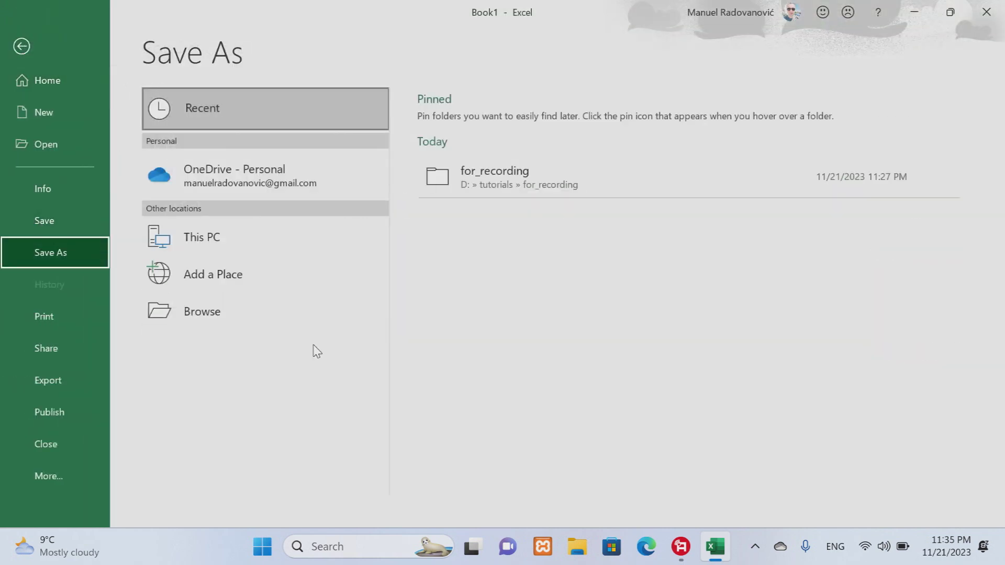
pyautogui.click(22, 46)
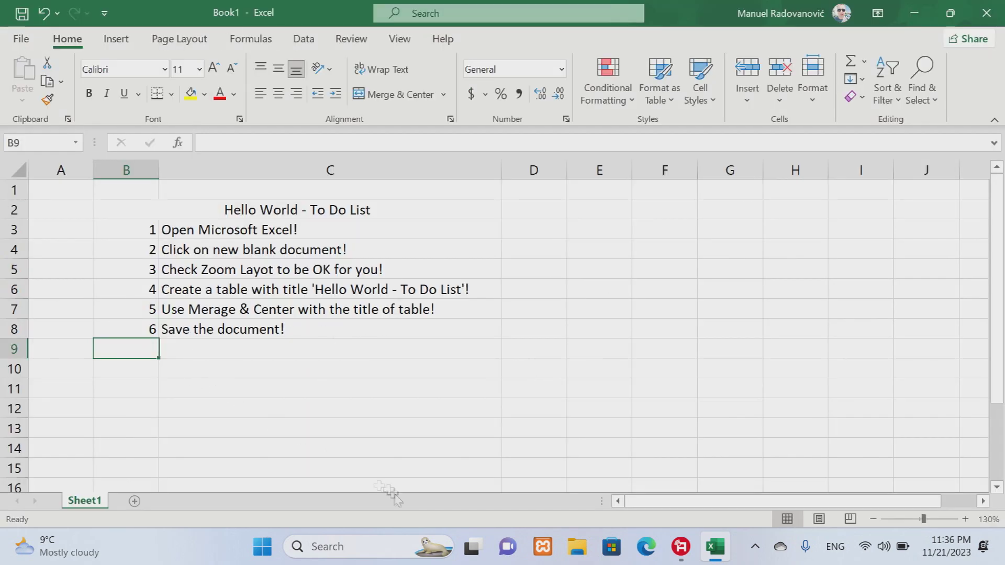
# Add item 7, 'Close the Document!', in row 9 and select B10
pyautogui.write('7')
pyautogui.press('Tab')
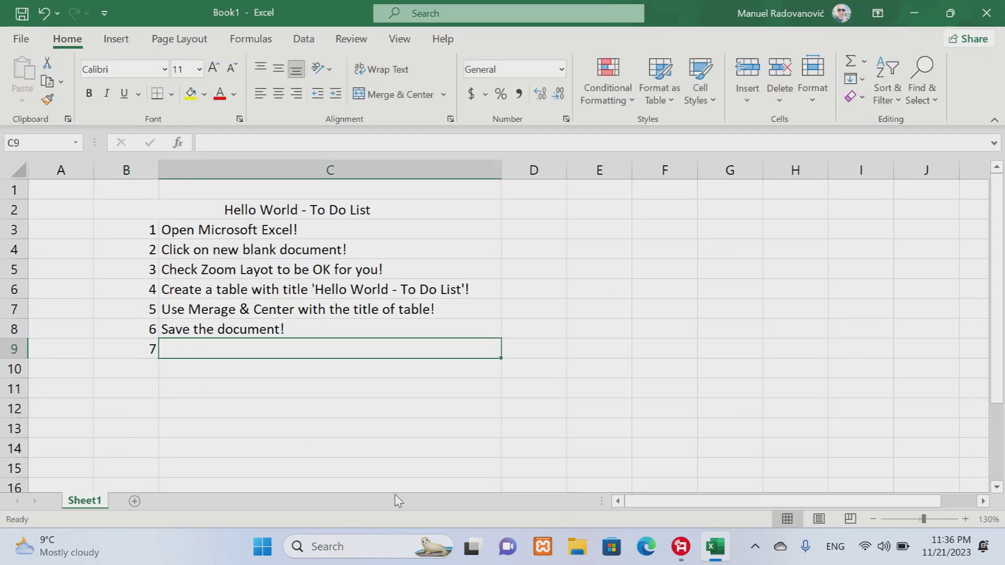
pyautogui.write('C')
pyautogui.write('loseth')
pyautogui.press('BackSpace')
pyautogui.press('BackSpace')
pyautogui.press('BackSpace')
pyautogui.write('the D')
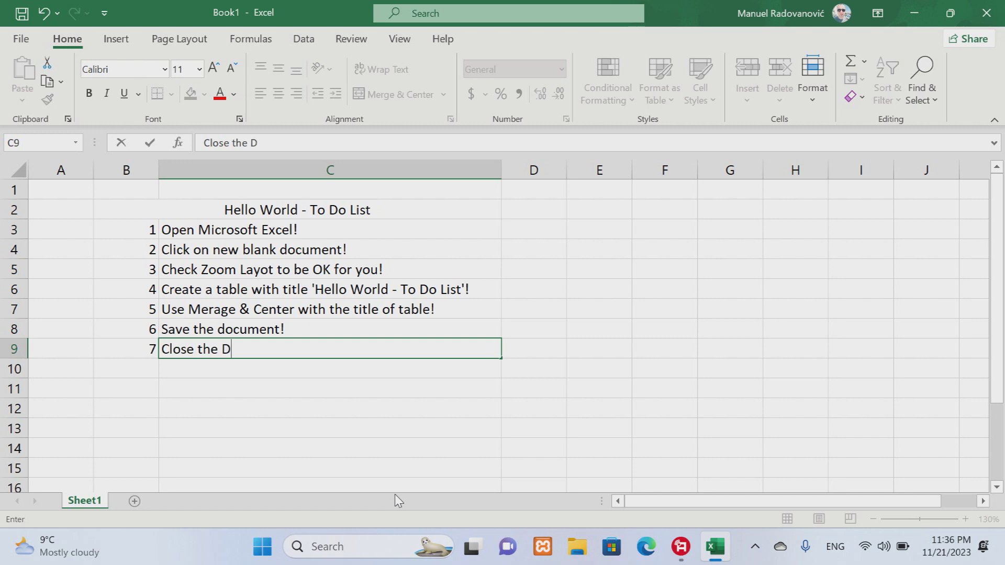
pyautogui.write('ocument!')
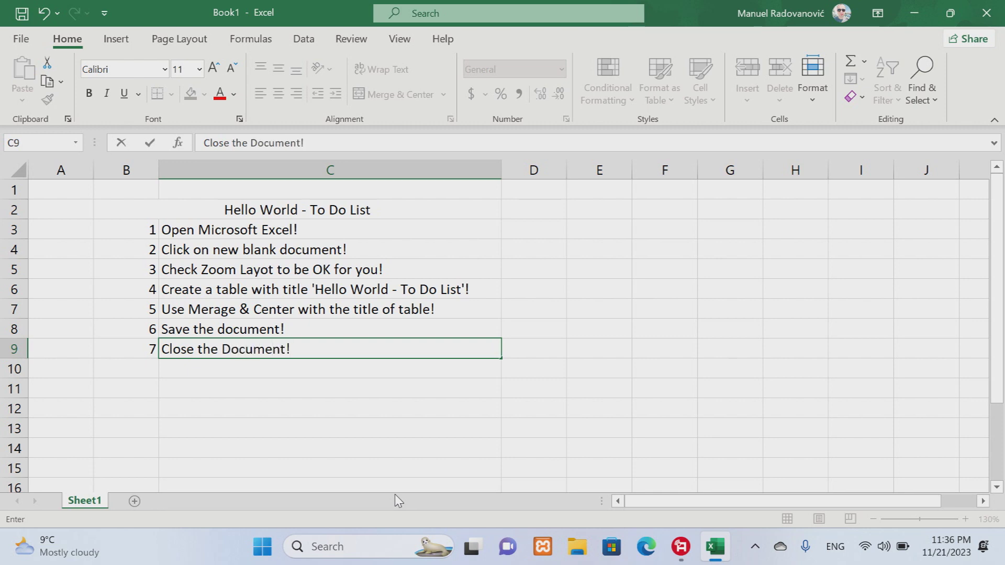
pyautogui.press('Tab')
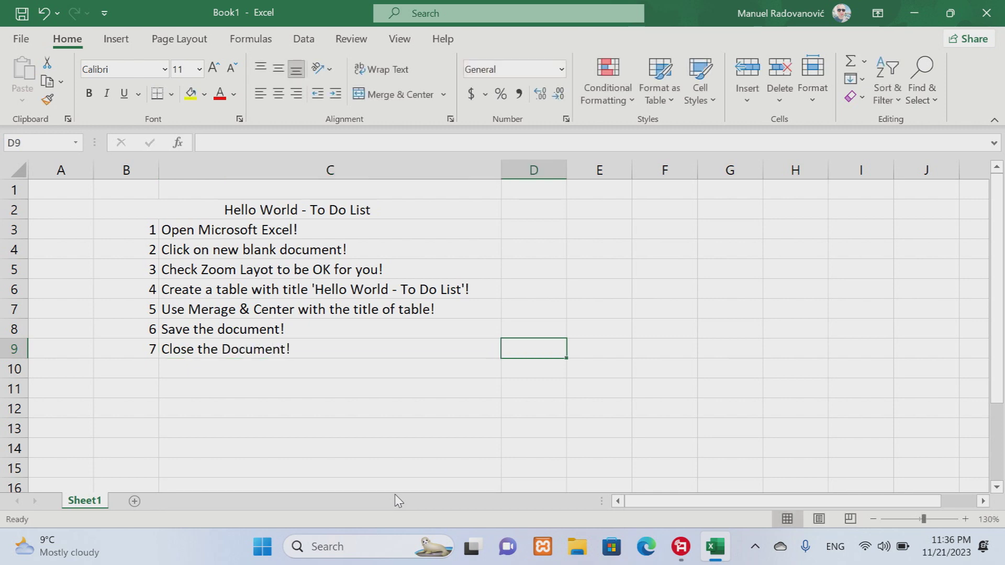
pyautogui.click(132, 381)
pyautogui.click(140, 366)
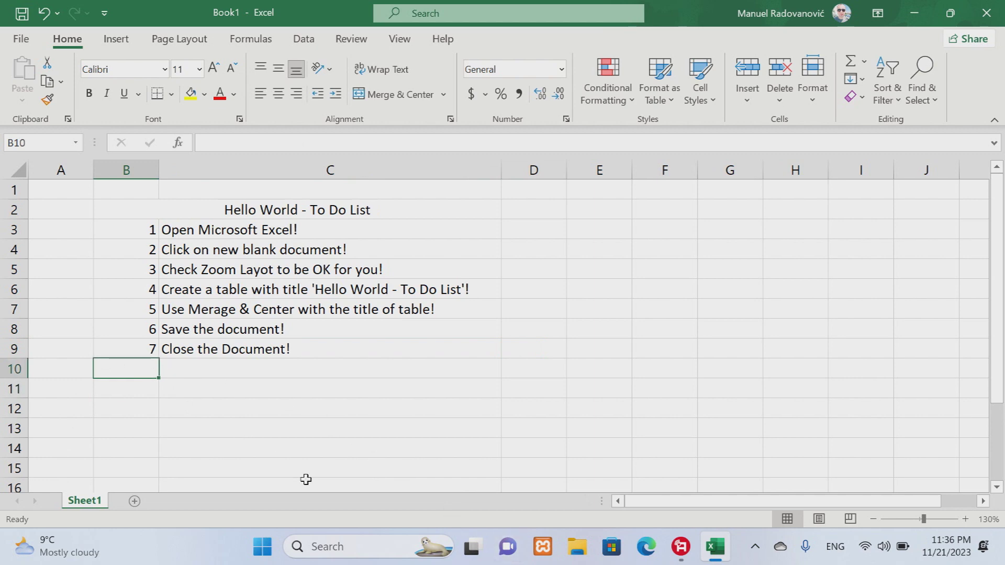
# Add item 8, 'Open the Document!', in row 10
pyautogui.write('8')
pyautogui.press('Tab')
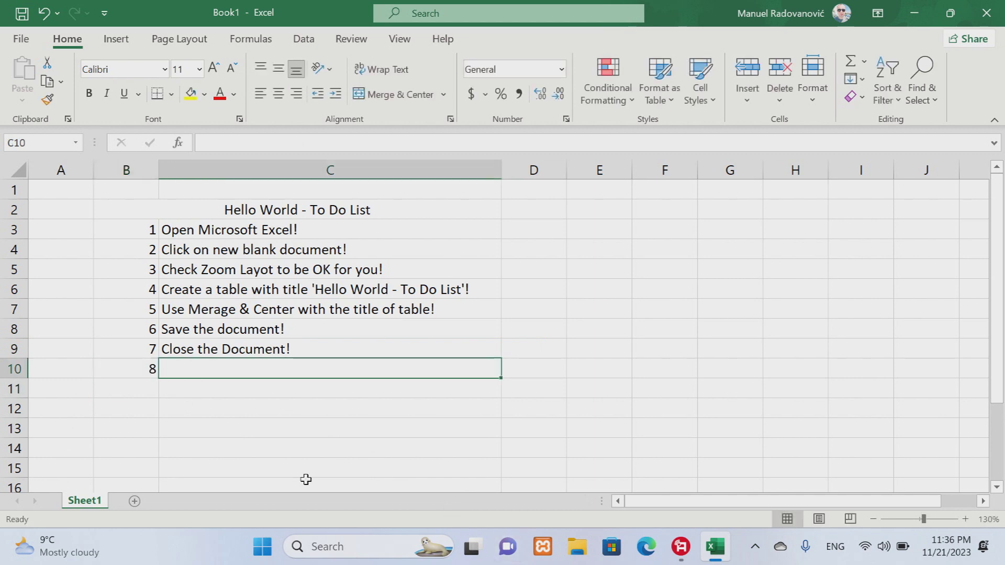
pyautogui.write('Open ')
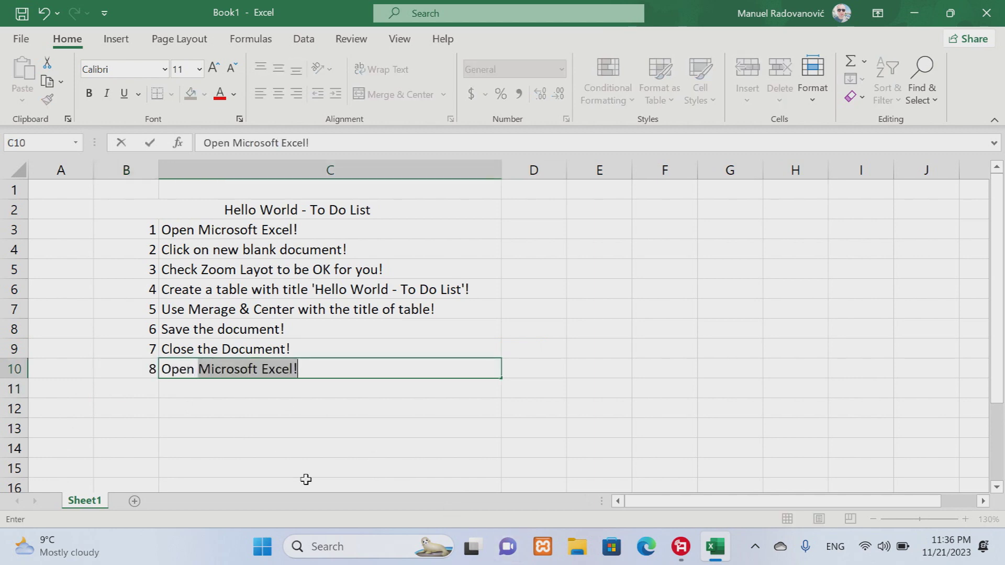
pyautogui.write('the Document!')
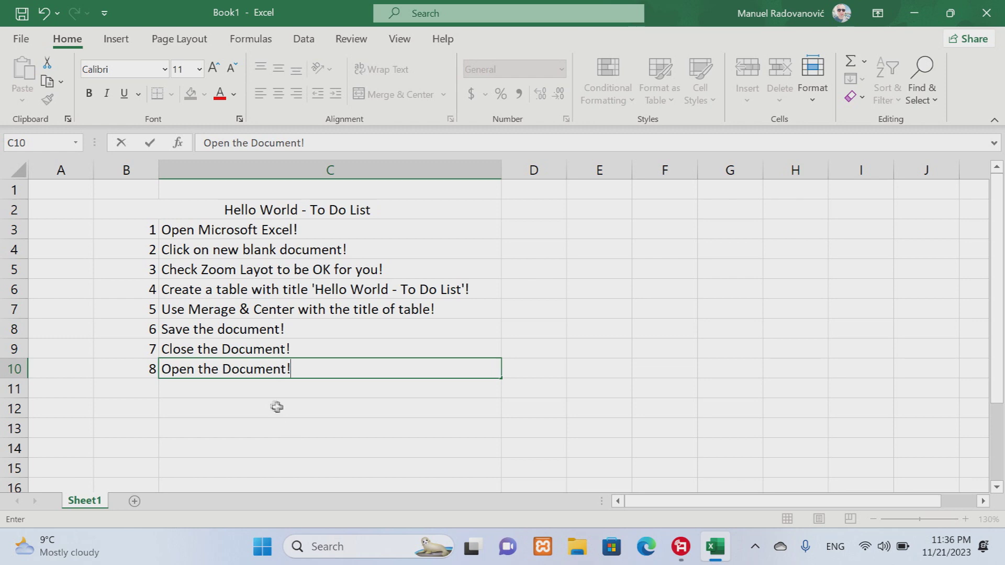
pyautogui.click(224, 347)
# Change 'Document' to lowercase 'document' in C9 and C10
pyautogui.click(257, 143)
pyautogui.press('BackSpace')
pyautogui.write('d')
pyautogui.click(212, 373)
pyautogui.click(253, 143)
pyautogui.press('BackSpace')
pyautogui.write('d')
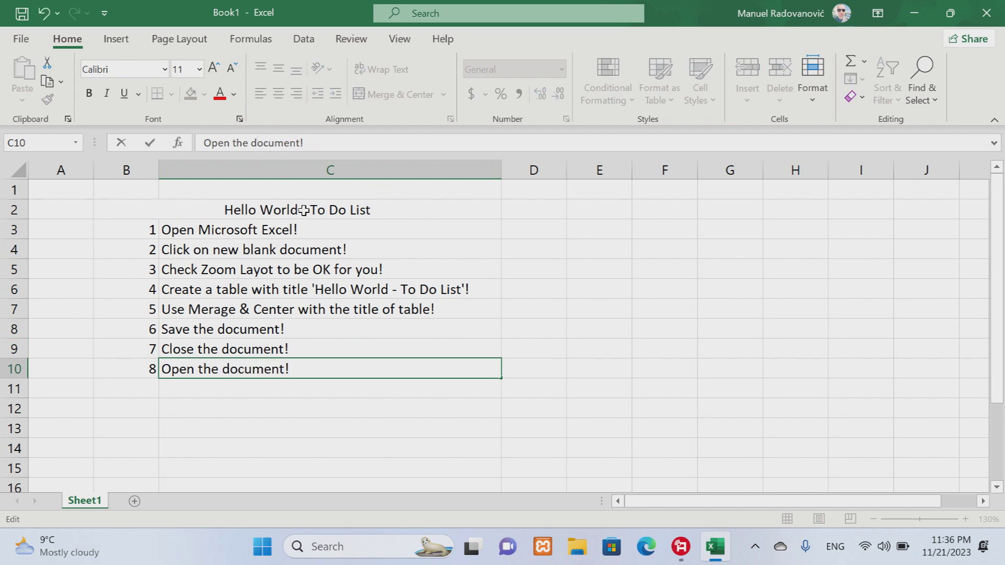
pyautogui.click(218, 428)
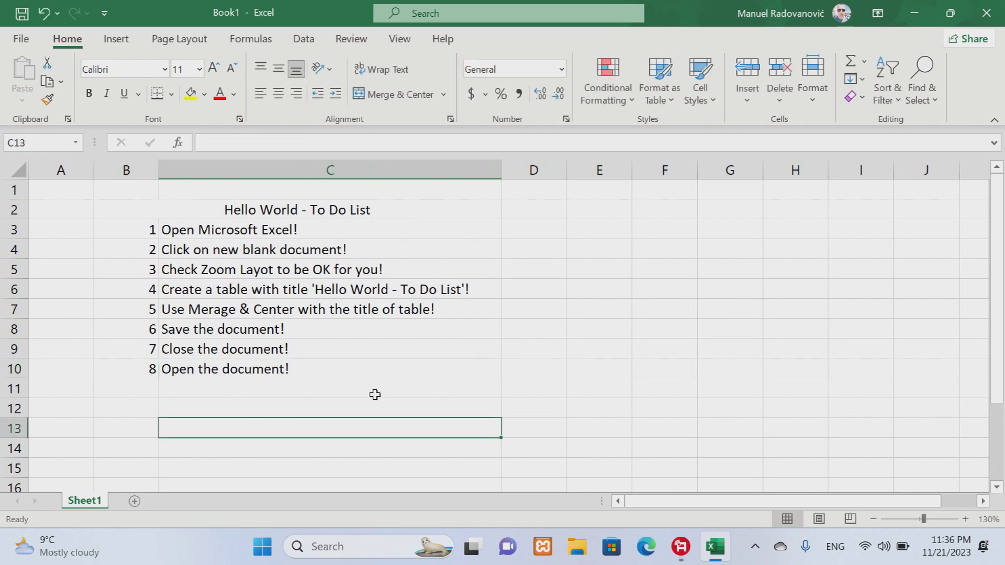
# Browse the Save As dialog to the tutorials folder on New Volume
pyautogui.click(21, 16)
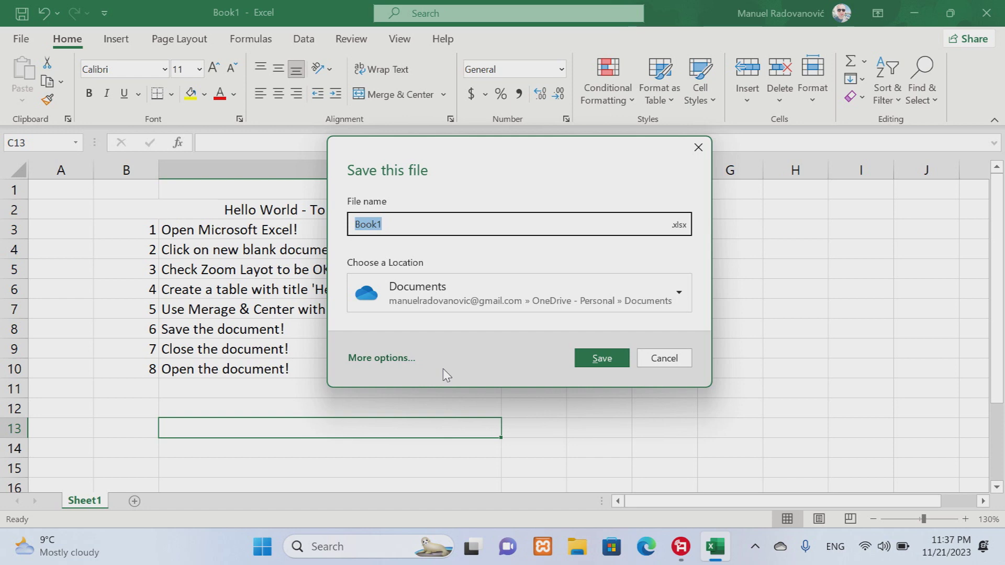
pyautogui.click(387, 359)
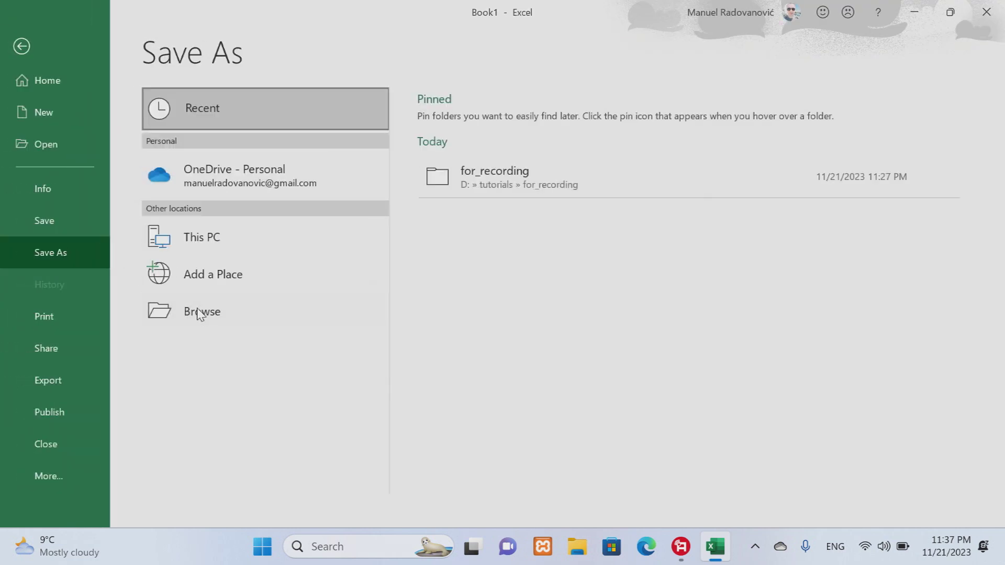
pyautogui.click(198, 312)
pyautogui.moveTo(122, 134); pyautogui.dragTo(131, 213)
pyautogui.click(98, 153)
pyautogui.scroll(-2, 250, 173)
pyautogui.click(80, 176)
pyautogui.doubleClick(168, 198)
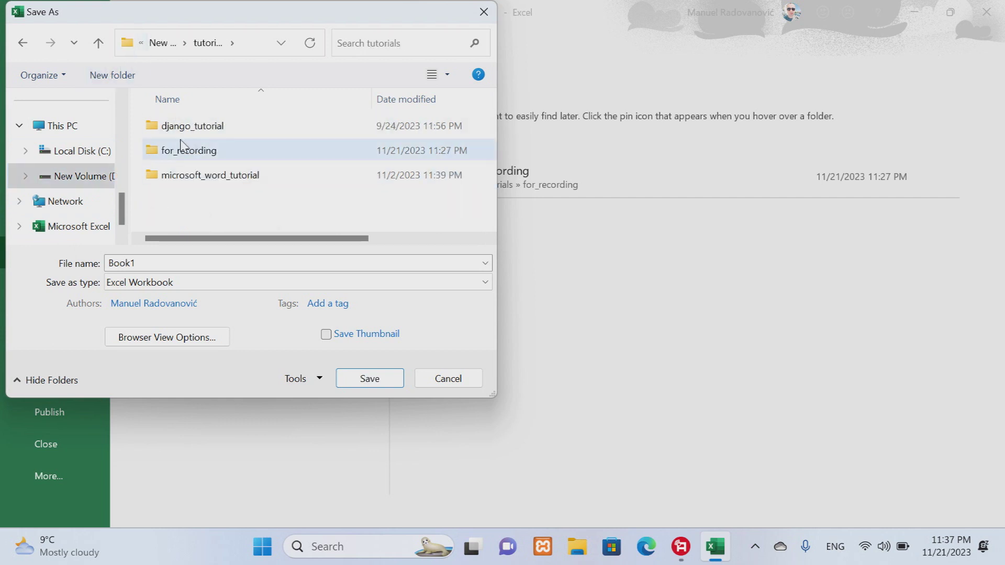
# Create and open a microsoft_excel folder, then save as '01. Hello World, My First Microsoft Excel Document'
pyautogui.rightClick(252, 212)
pyautogui.moveTo(286, 340)
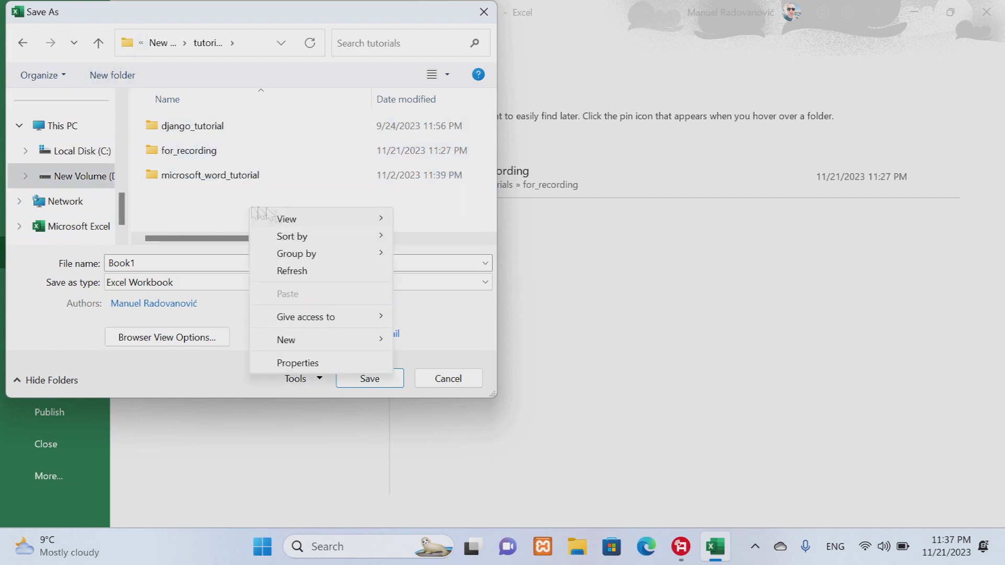
pyautogui.click(433, 342)
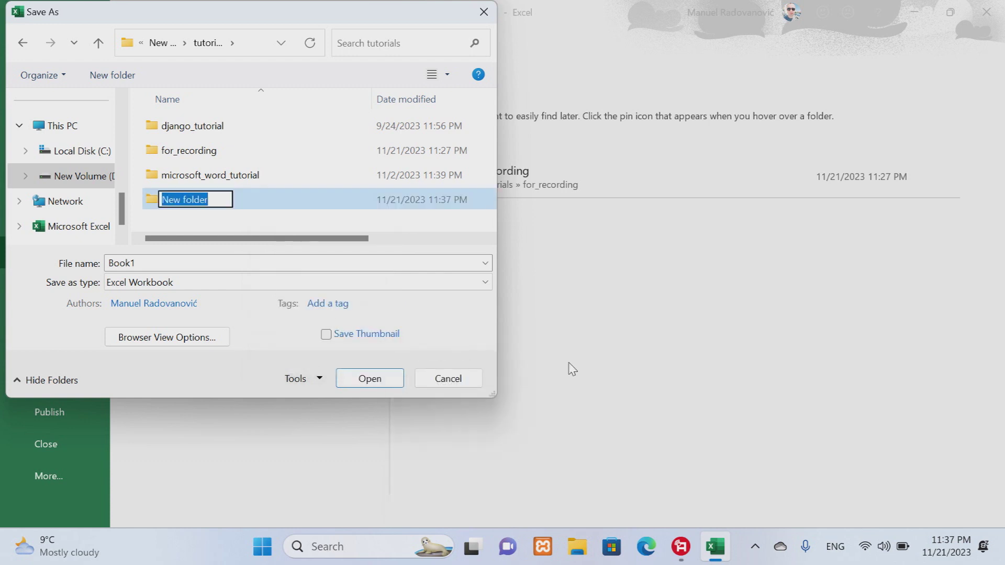
pyautogui.write('microsoft_excel')
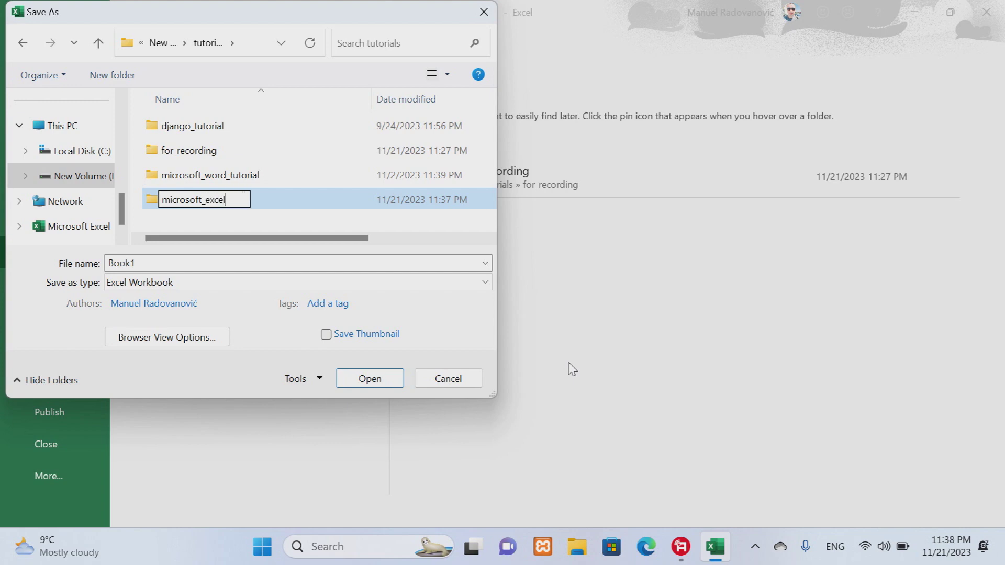
pyautogui.click(149, 207)
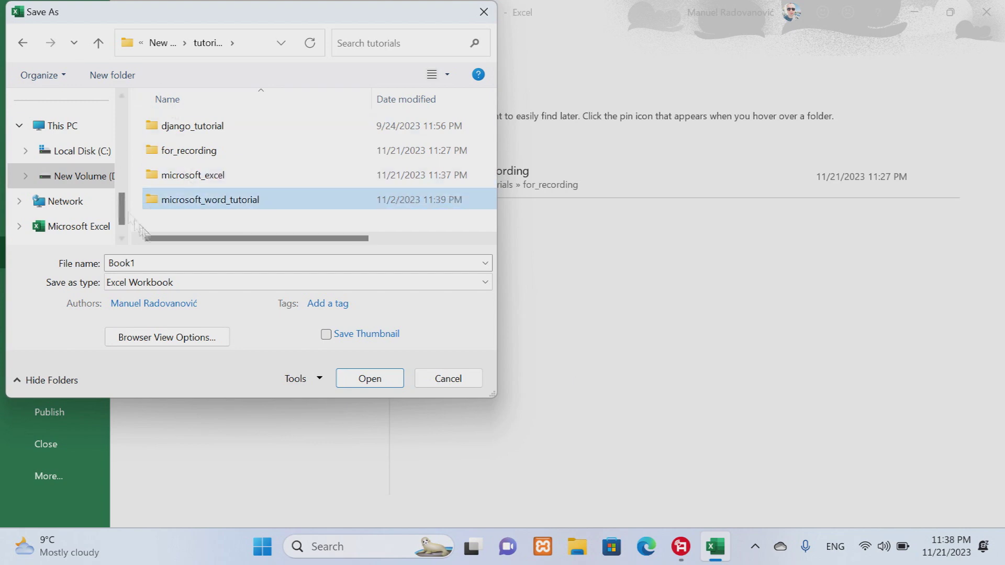
pyautogui.doubleClick(153, 180)
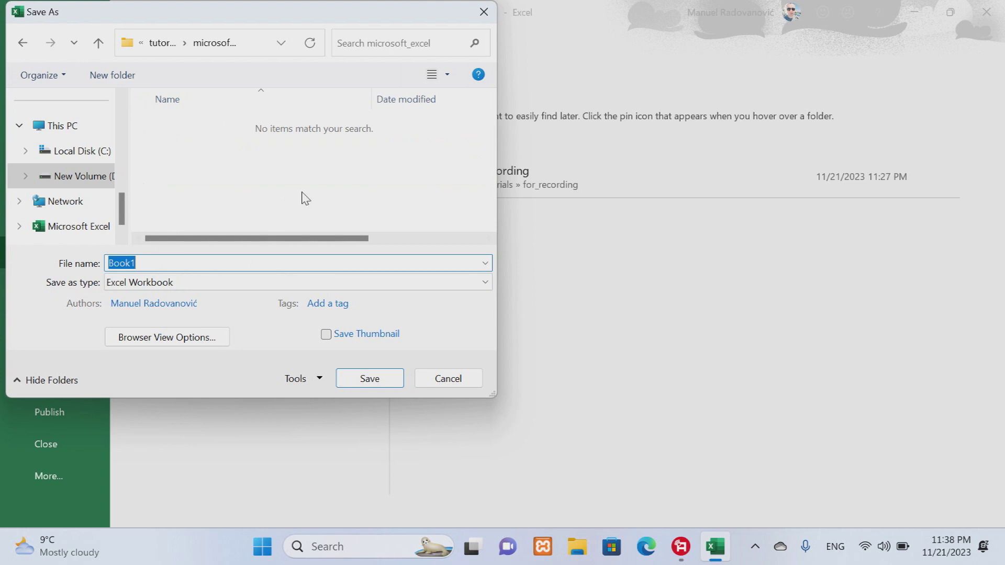
pyautogui.write('01')
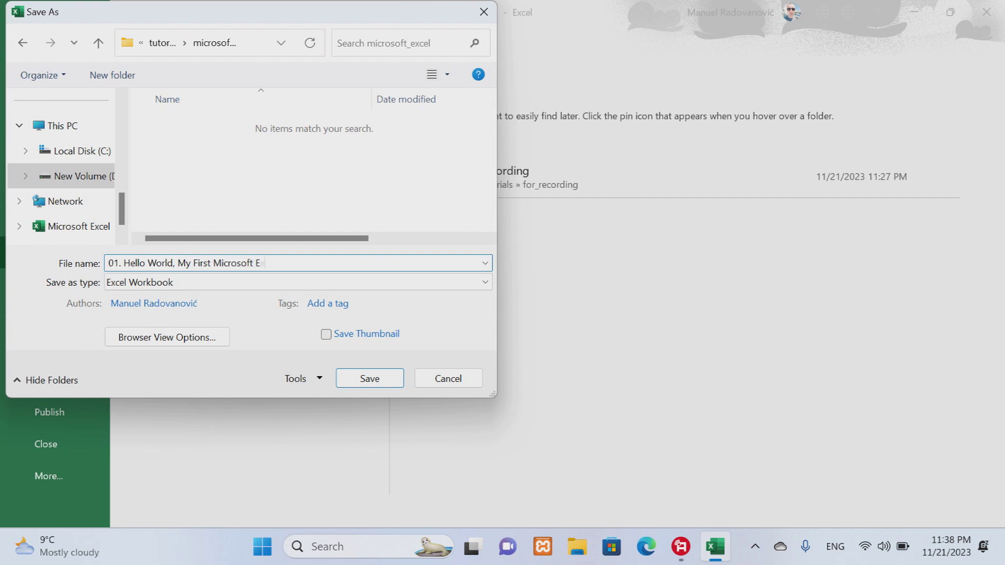
pyautogui.write('cument')
pyautogui.click(385, 387)
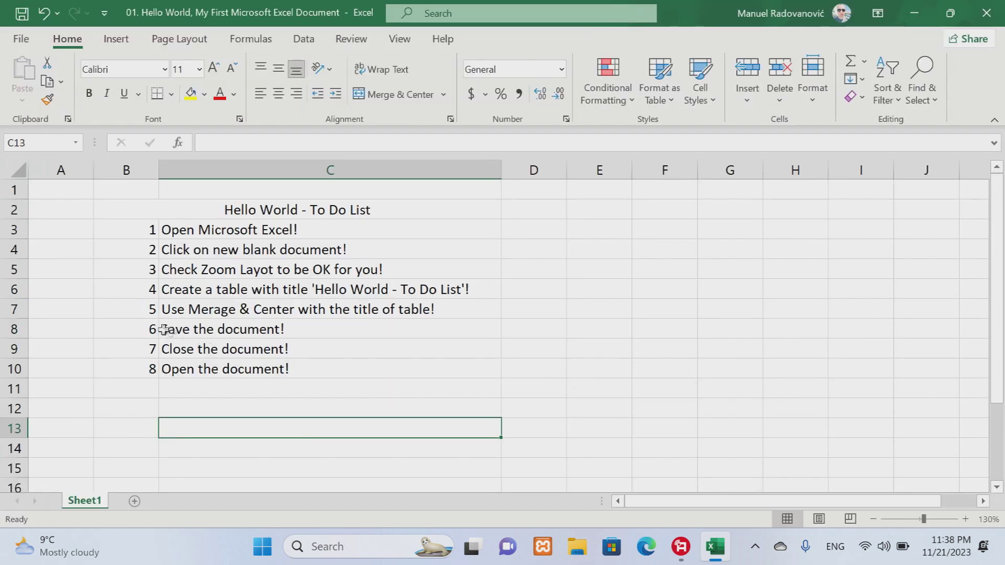
# Select the 'Save the document!' and 'Close the document!' items in the list
pyautogui.click(221, 353)
pyautogui.click(190, 334)
pyautogui.click(196, 351)
# Close the saved workbook from the File menu and quit Excel
pyautogui.click(17, 38)
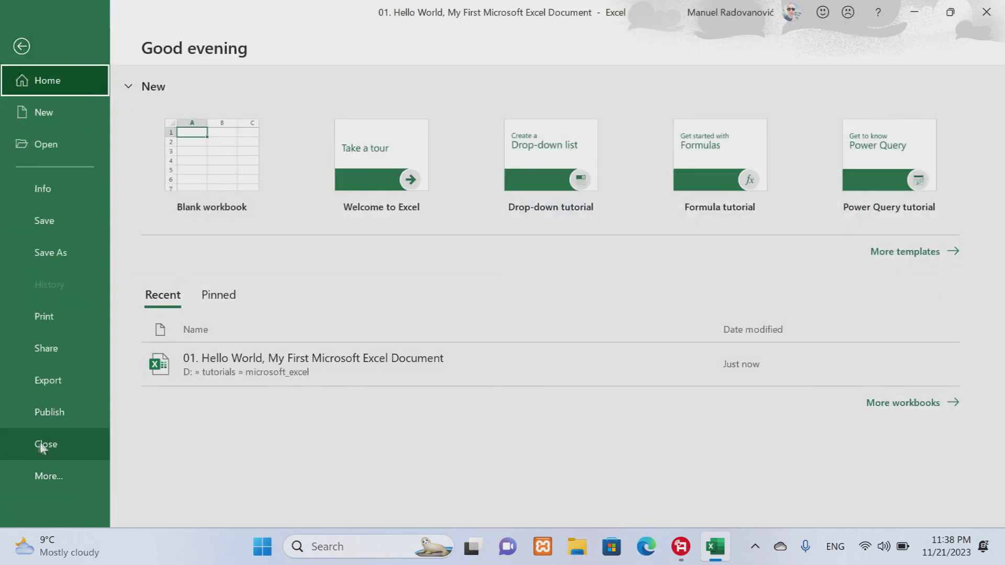
pyautogui.click(46, 443)
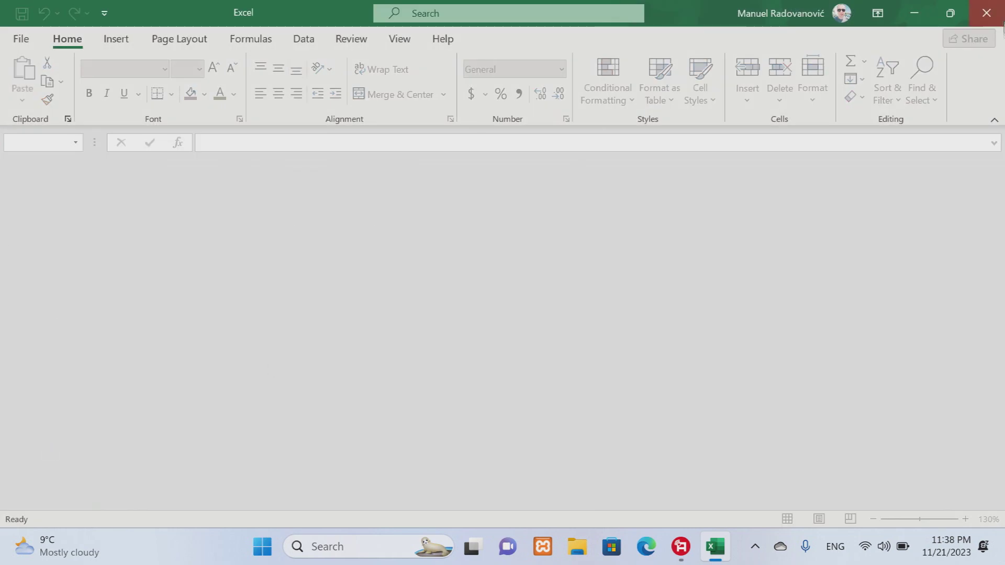
pyautogui.click(992, 17)
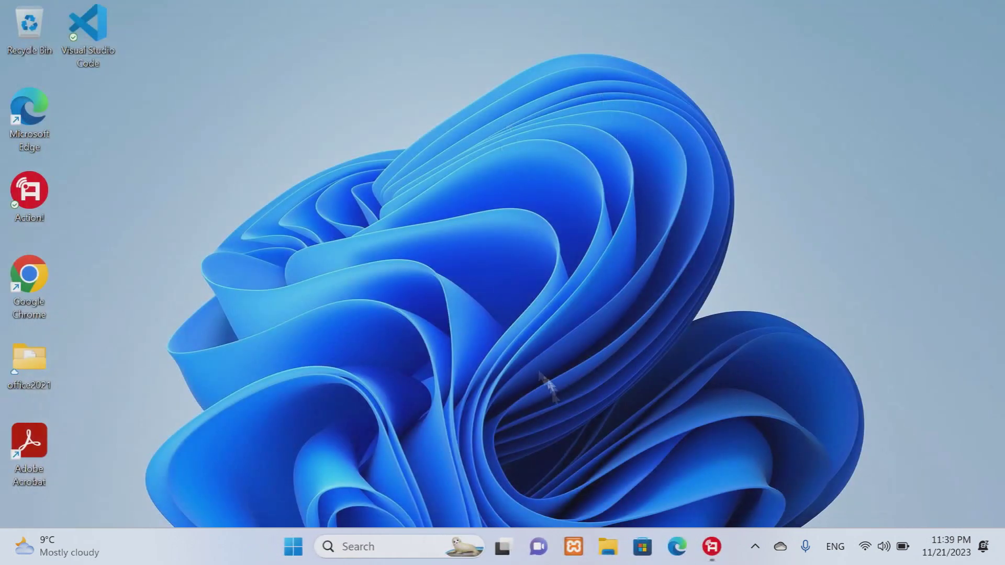
# Relaunch Excel from the recent apps in the search panel
pyautogui.click(293, 547)
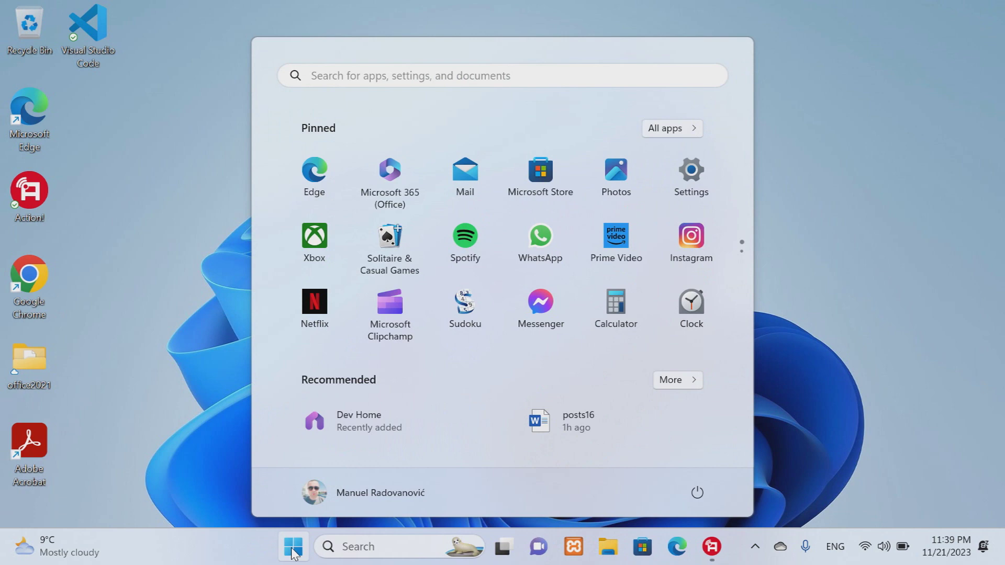
pyautogui.click(198, 435)
pyautogui.click(403, 547)
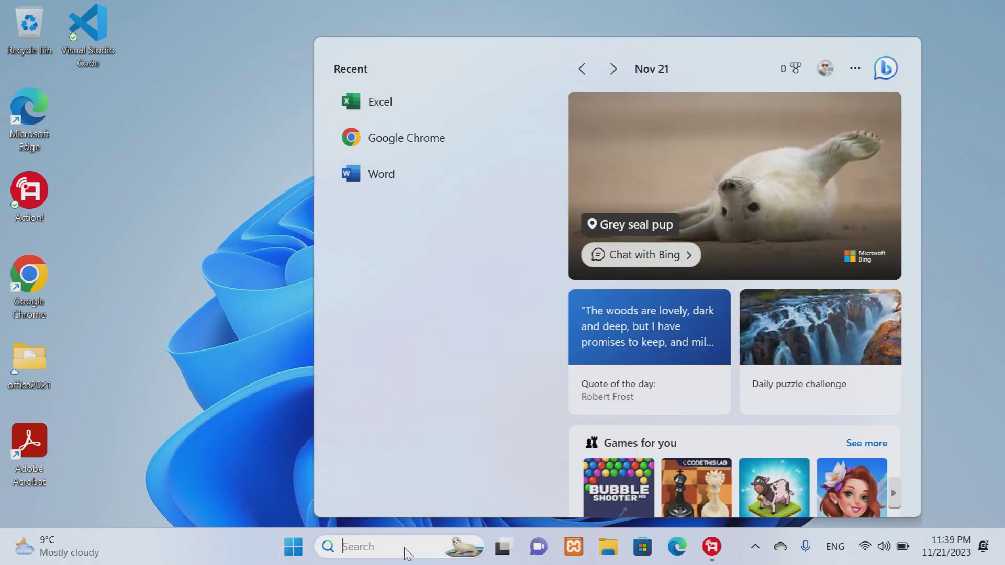
pyautogui.click(392, 101)
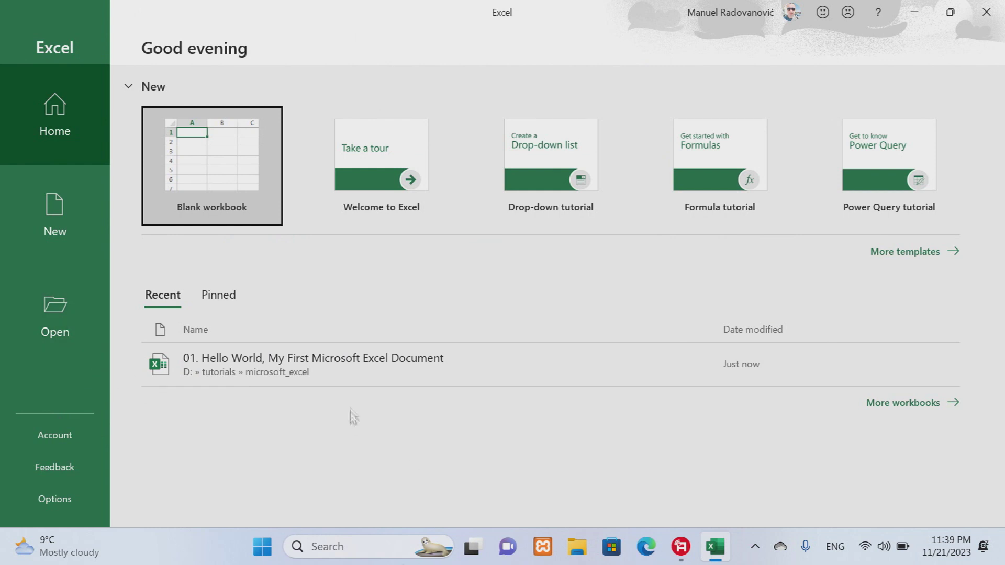
# Open the Hello World workbook from D:\tutorials\microsoft_excel
pyautogui.click(61, 305)
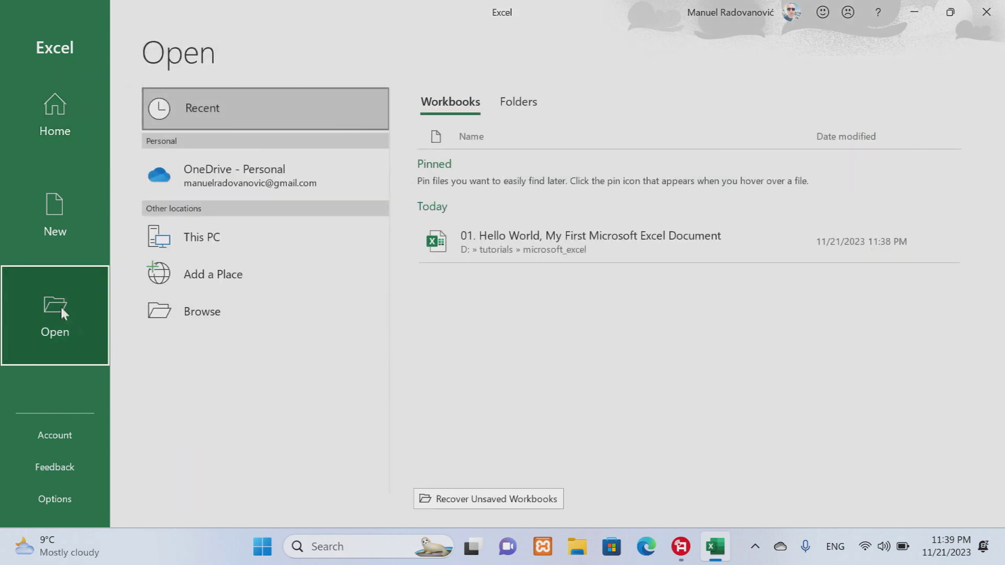
pyautogui.click(203, 317)
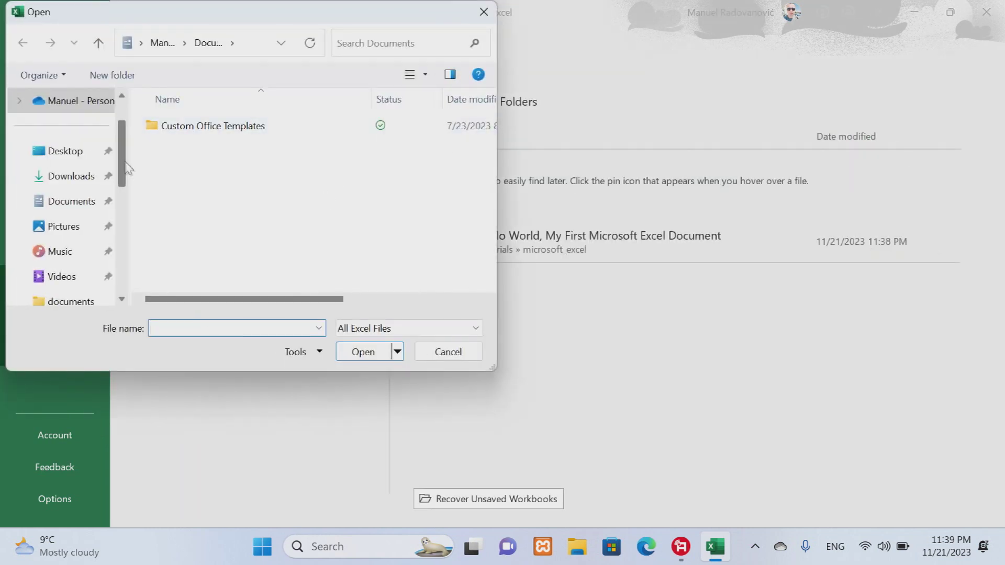
pyautogui.moveTo(122, 168); pyautogui.dragTo(136, 265)
pyautogui.click(89, 201)
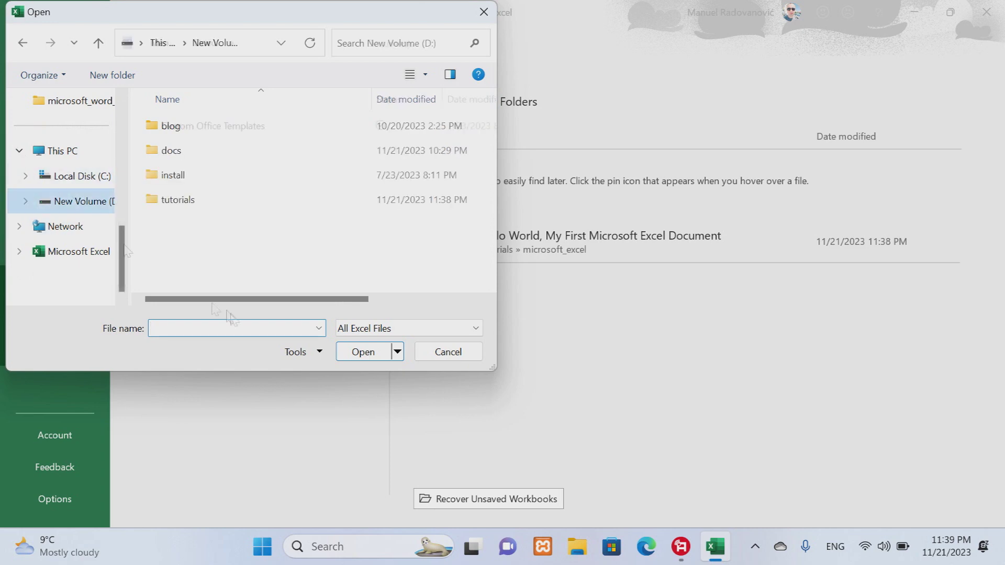
pyautogui.doubleClick(180, 198)
pyautogui.doubleClick(220, 176)
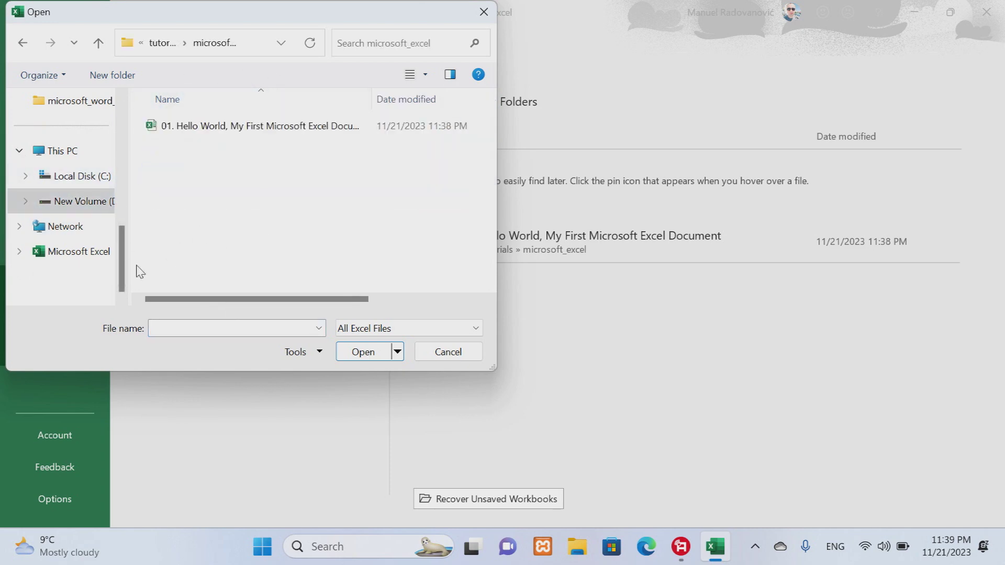
pyautogui.click(233, 132)
pyautogui.click(365, 352)
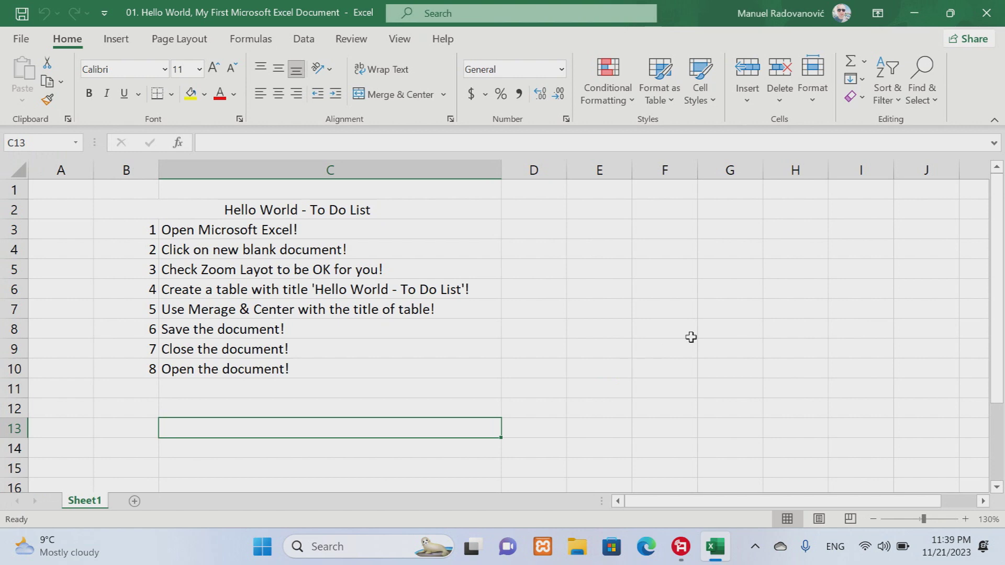
# Enter item 9, 'Save your document with another name!', in B11 and C11
pyautogui.click(137, 387)
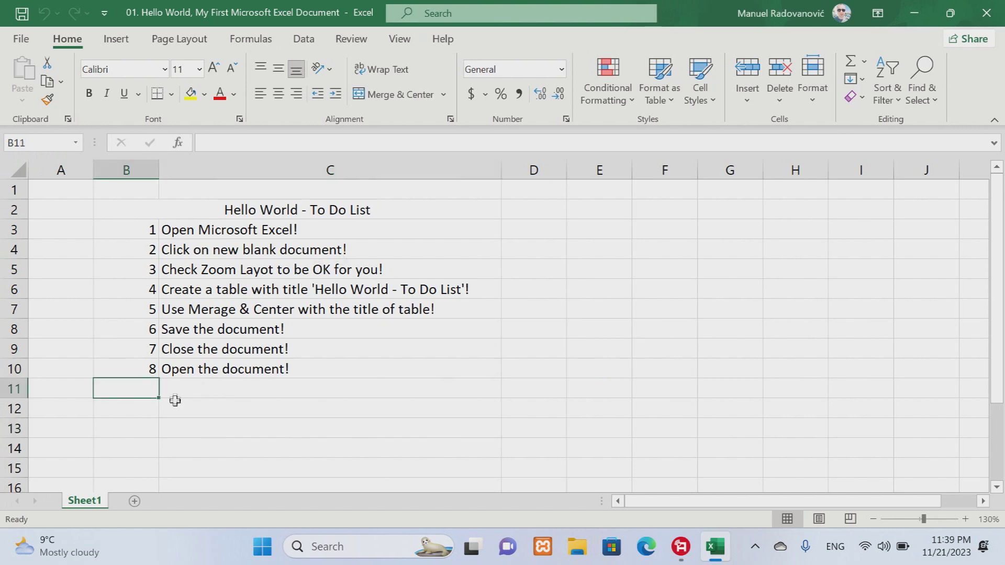
pyautogui.write('9')
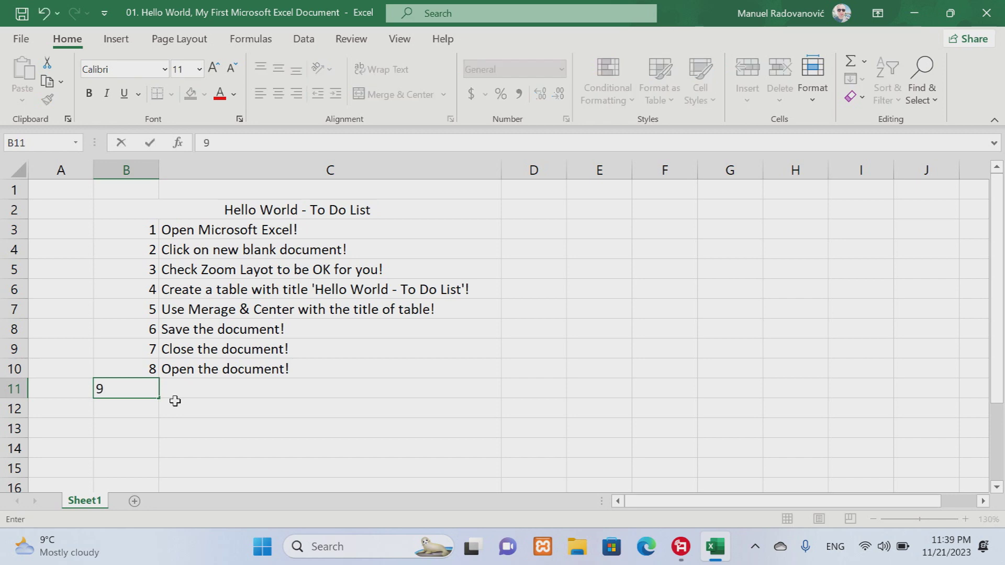
pyautogui.press('Tab')
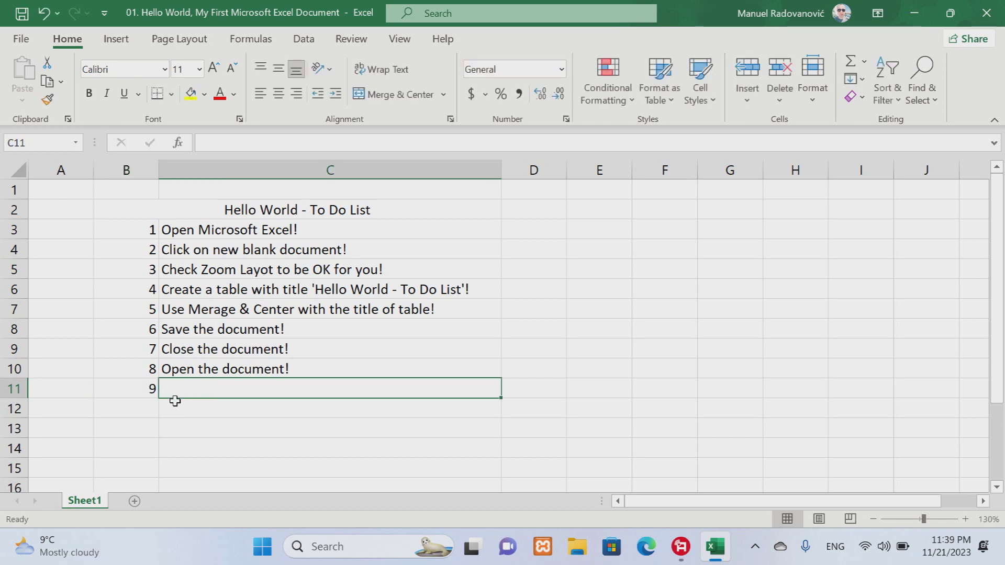
pyautogui.write('save')
pyautogui.press('BackSpace')
pyautogui.press('BackSpace')
pyautogui.press('BackSpace')
pyautogui.press('BackSpace')
pyautogui.press('BackSpace')
pyautogui.press('BackSpace')
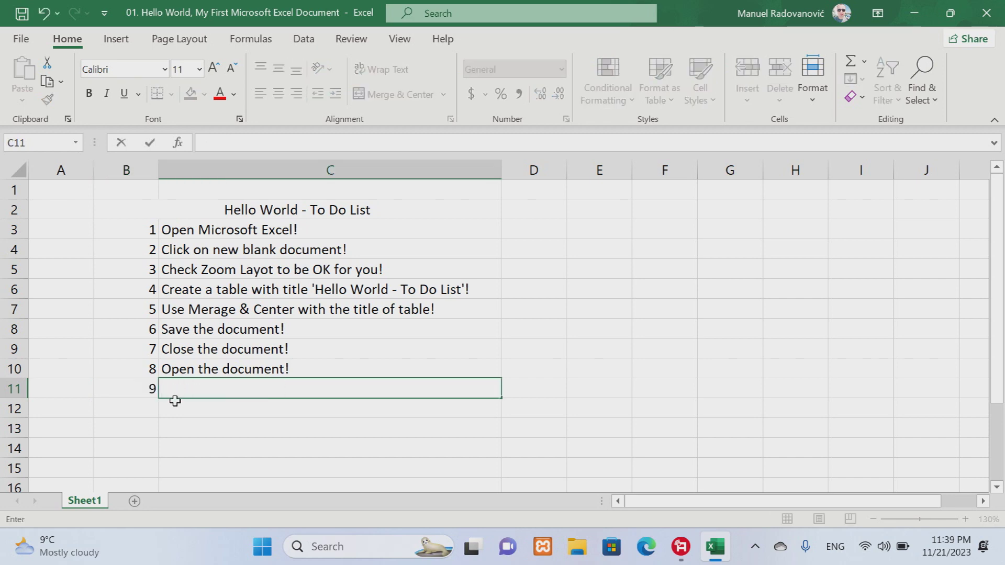
pyautogui.write('Save your document')
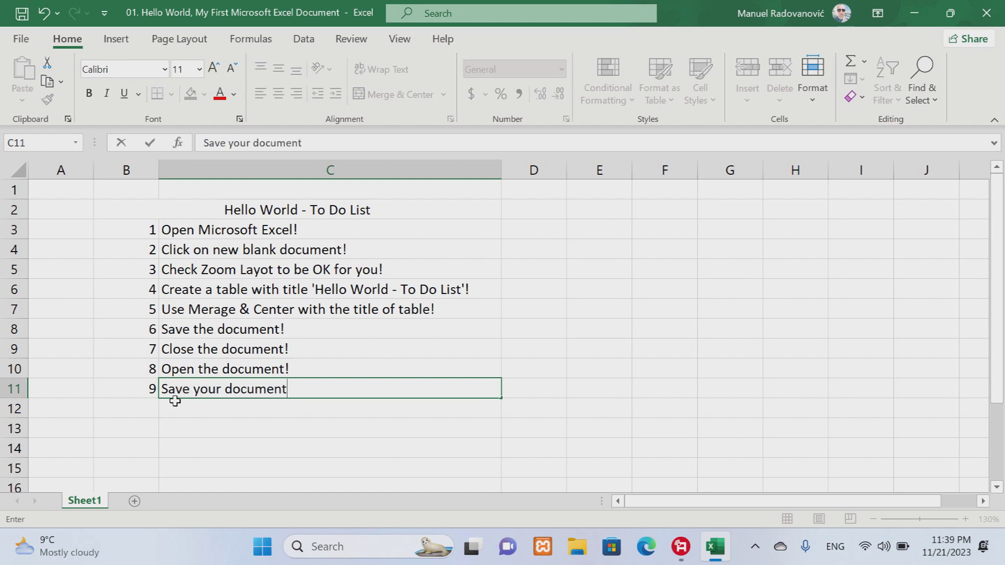
pyautogui.write(' with another')
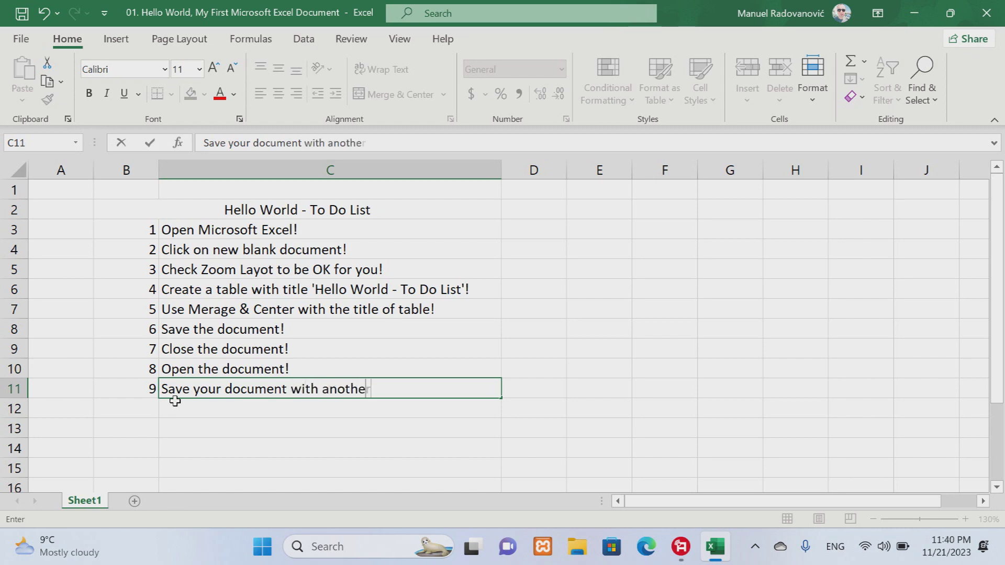
pyautogui.write(' name!')
pyautogui.click(151, 414)
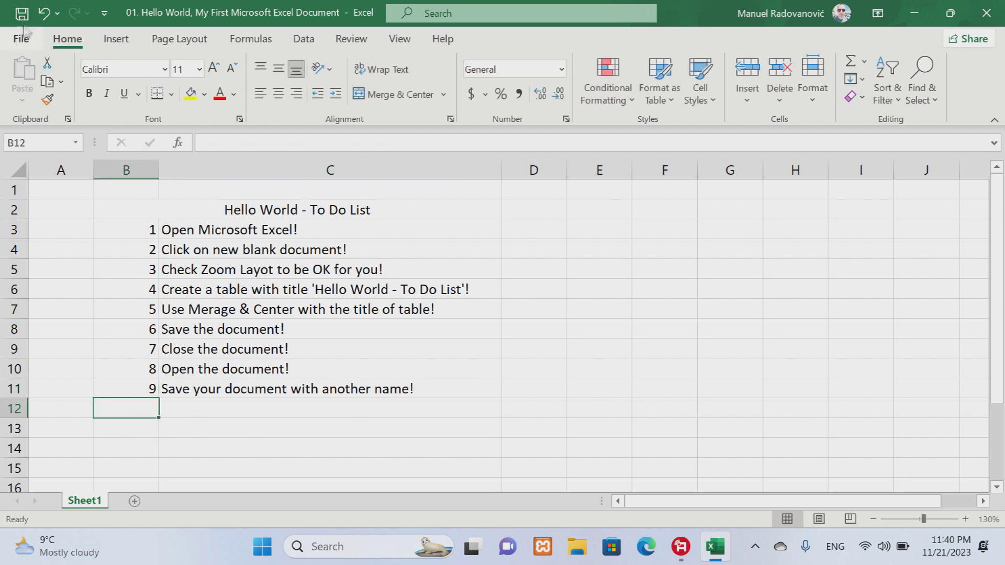
pyautogui.click(21, 40)
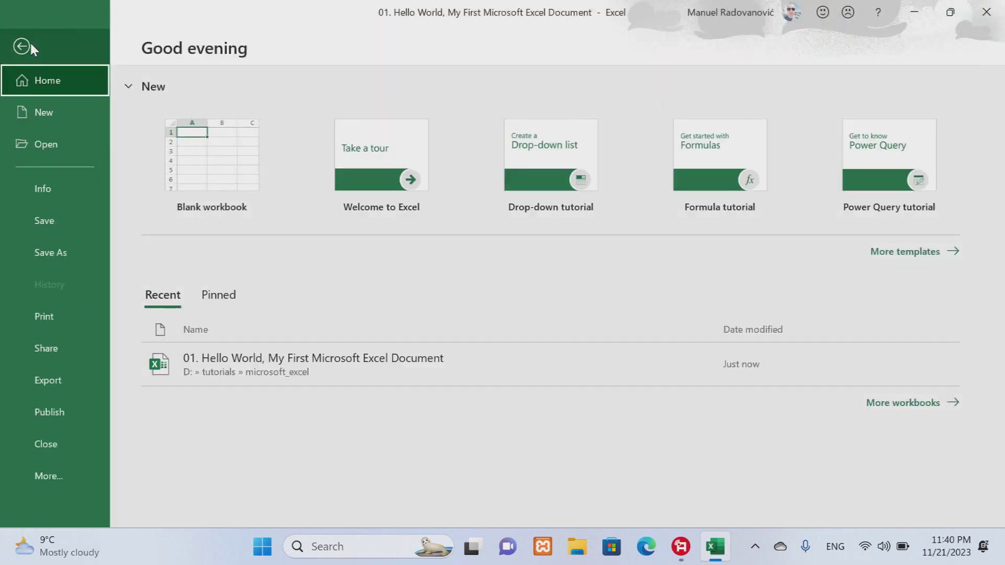
# Save As '01. My First Microsoft Excel Document' by removing 'Hello World, ' from the name
pyautogui.click(32, 253)
pyautogui.click(215, 319)
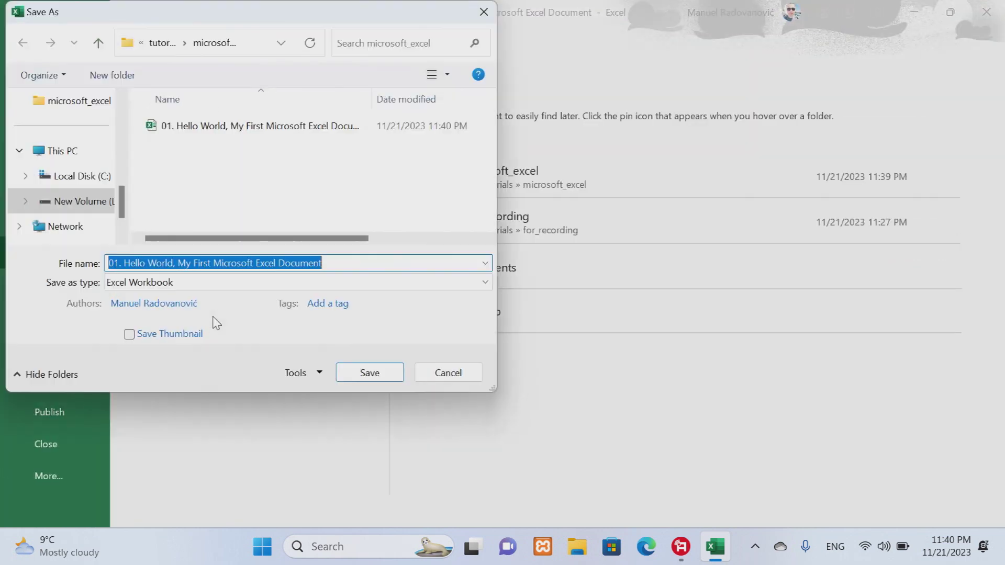
pyautogui.click(281, 263)
pyautogui.click(179, 263)
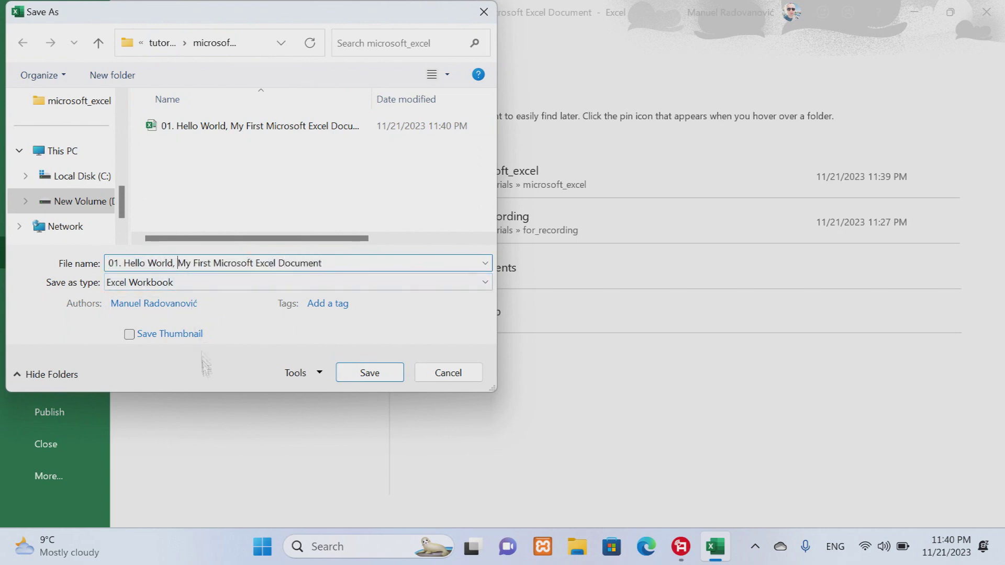
pyautogui.press('BackSpace')
pyautogui.press('BackSpace')
pyautogui.press('BackSpace')
pyautogui.press('BackSpace')
pyautogui.press('BackSpace')
pyautogui.press('BackSpace')
pyautogui.press('BackSpace')
pyautogui.press('BackSpace')
pyautogui.press('BackSpace')
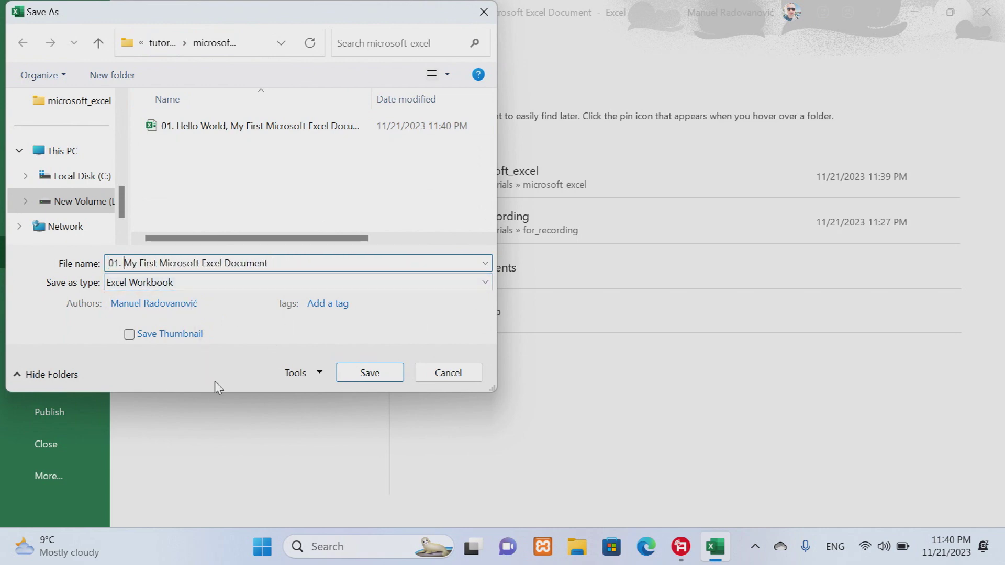
pyautogui.click(381, 381)
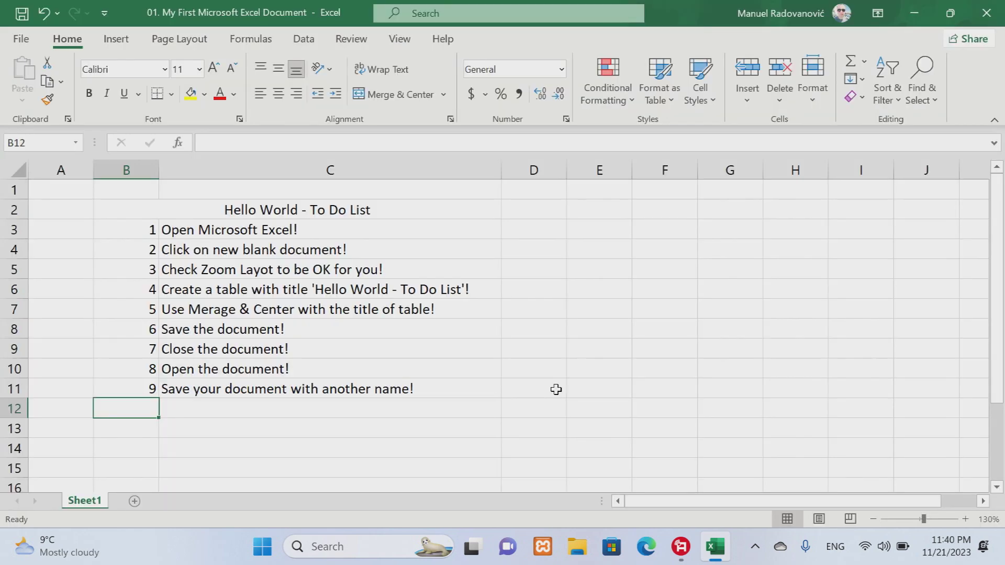
pyautogui.click(577, 547)
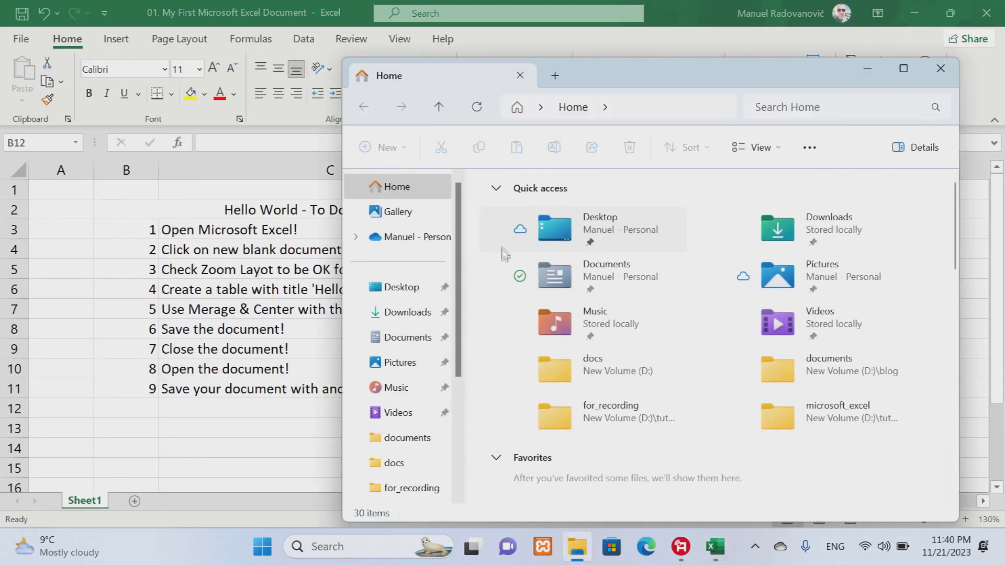
pyautogui.scroll(-3, 403, 492)
pyautogui.click(440, 411)
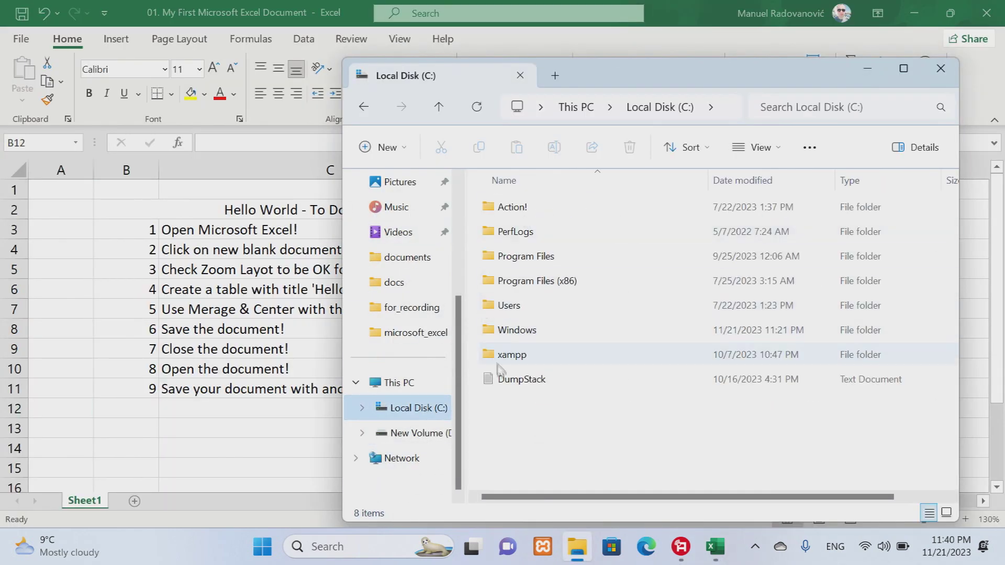
pyautogui.click(416, 433)
pyautogui.doubleClick(510, 281)
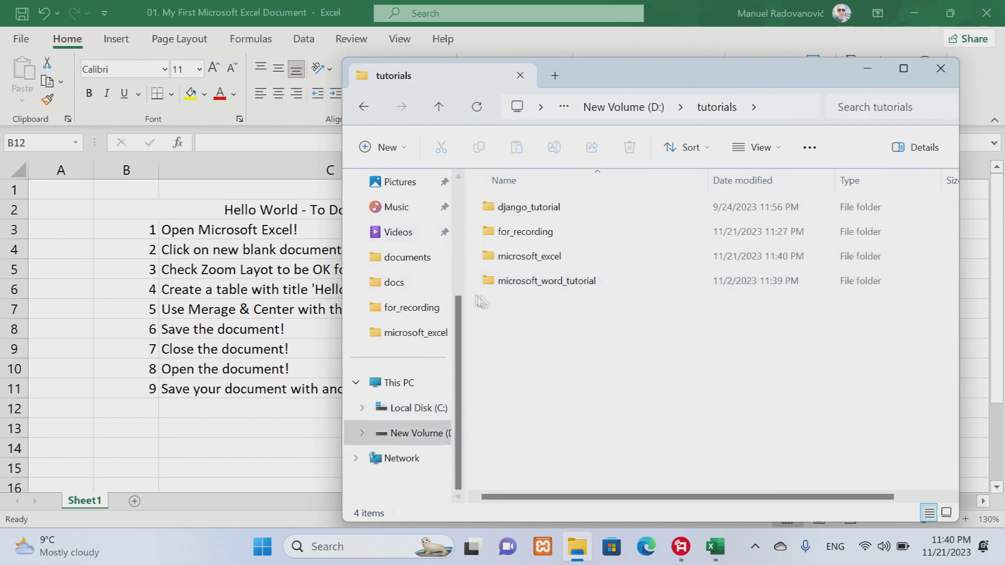
pyautogui.doubleClick(489, 262)
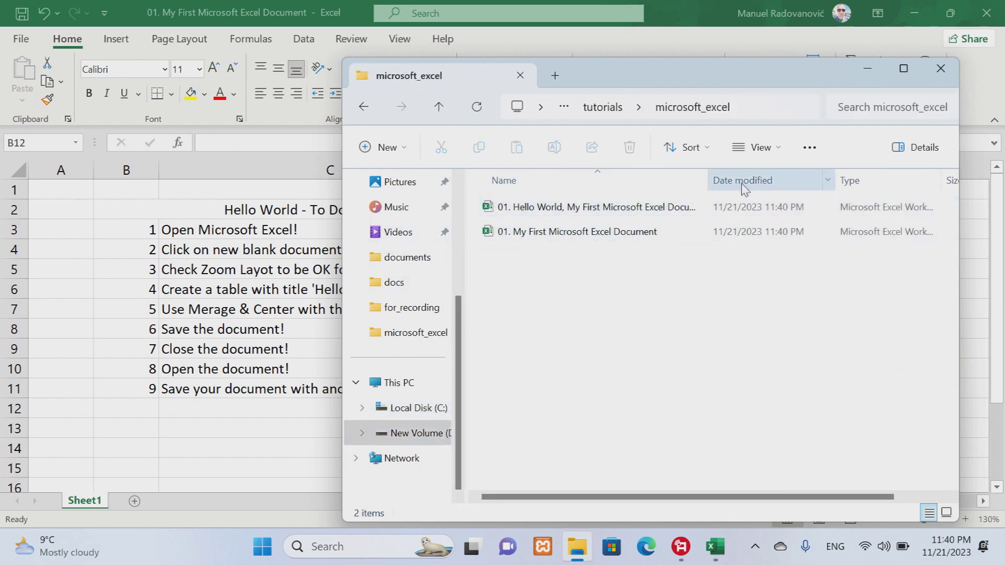
pyautogui.moveTo(707, 181); pyautogui.dragTo(752, 176)
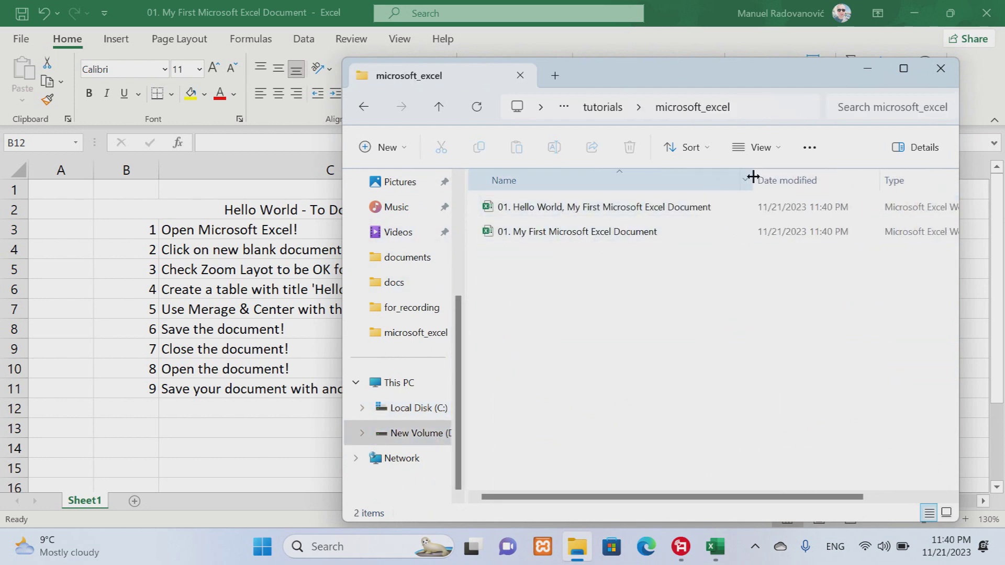
pyautogui.click(868, 70)
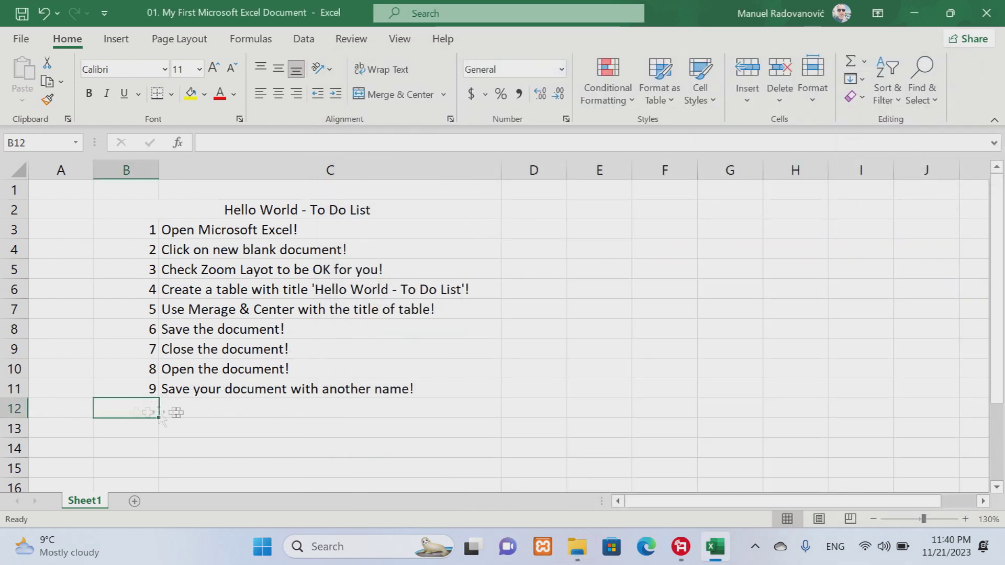
# Enter item 10, 'Close and open the document!', in row 12
pyautogui.write('10')
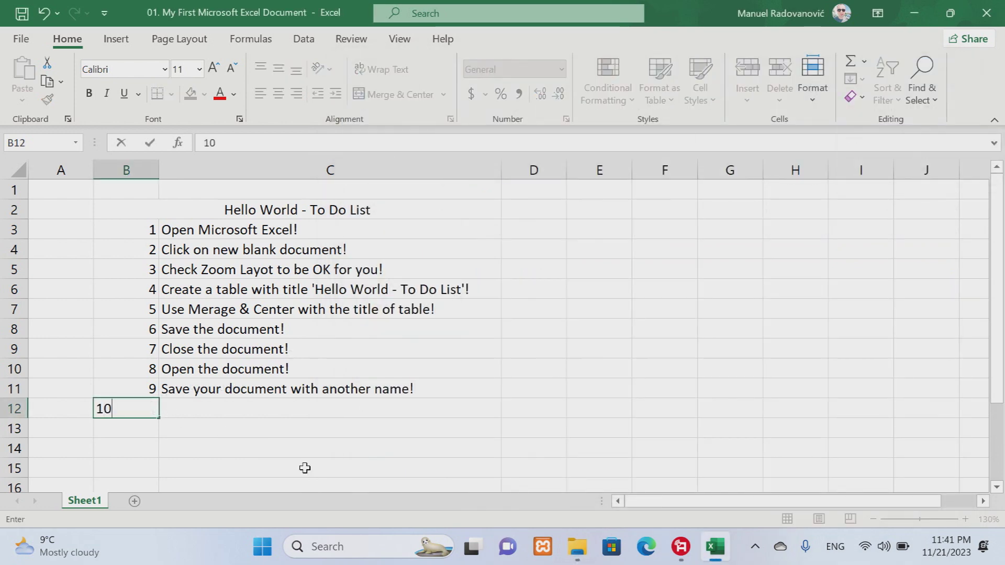
pyautogui.press('Tab')
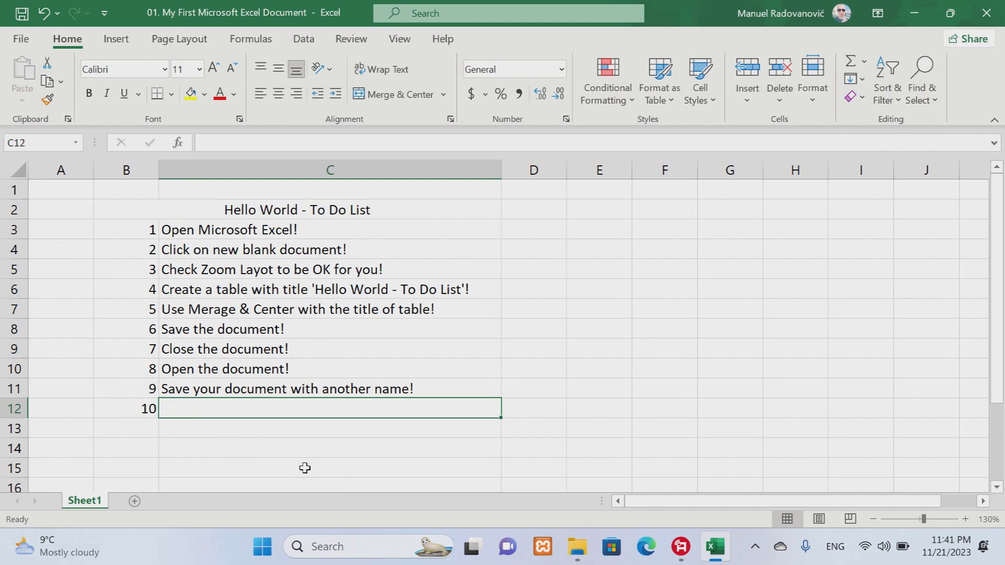
pyautogui.write('Close ')
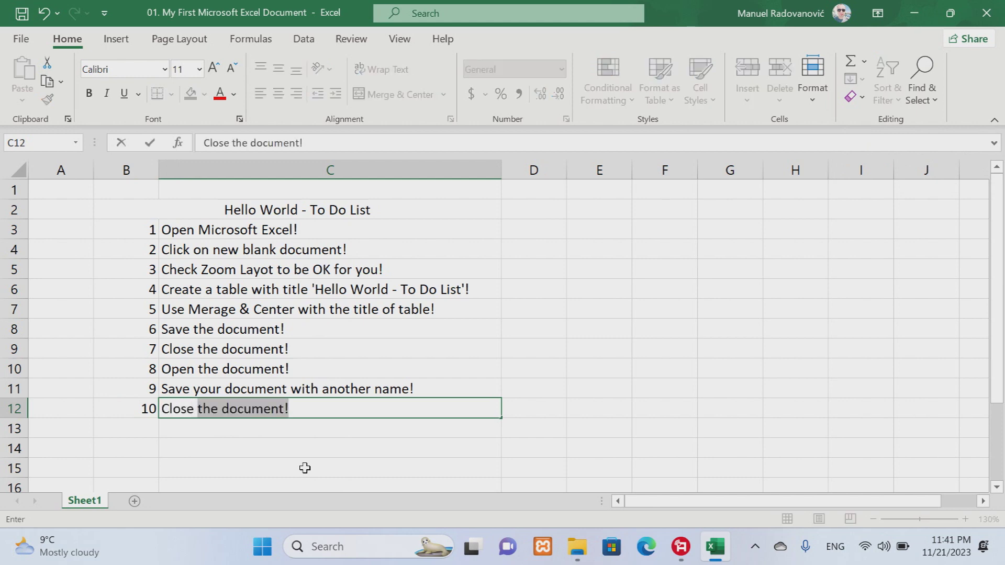
pyautogui.write('and open ')
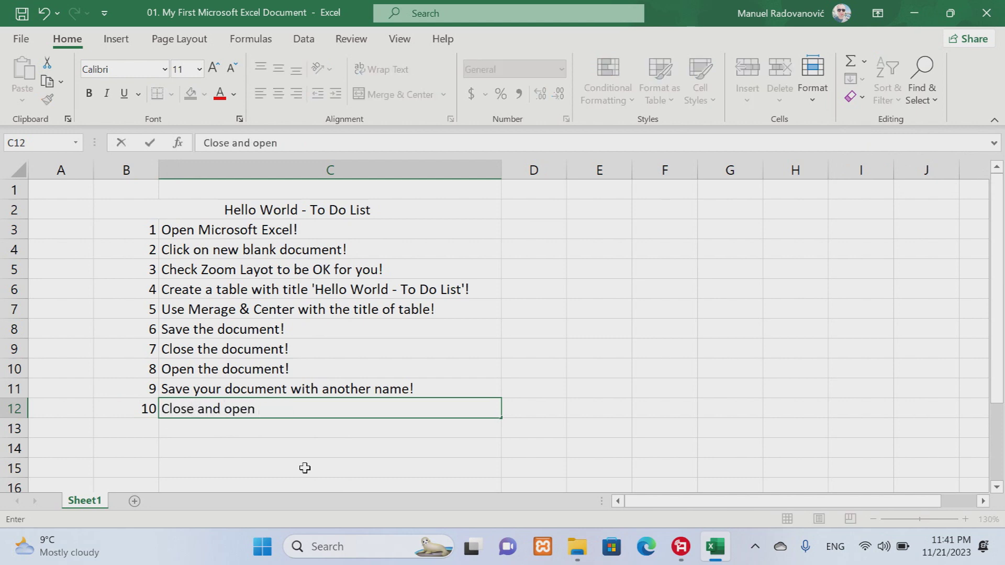
pyautogui.write('the document!')
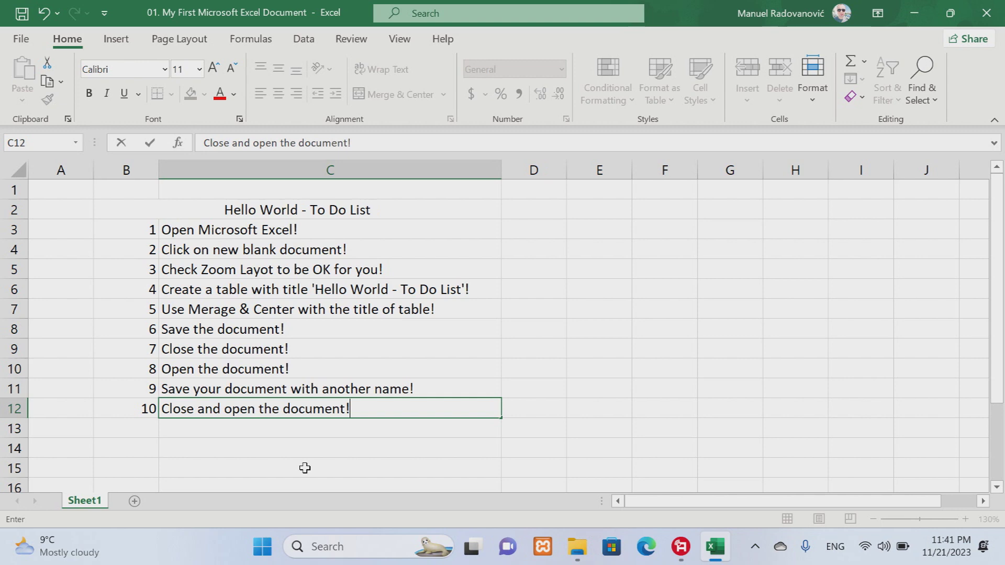
pyautogui.click(598, 425)
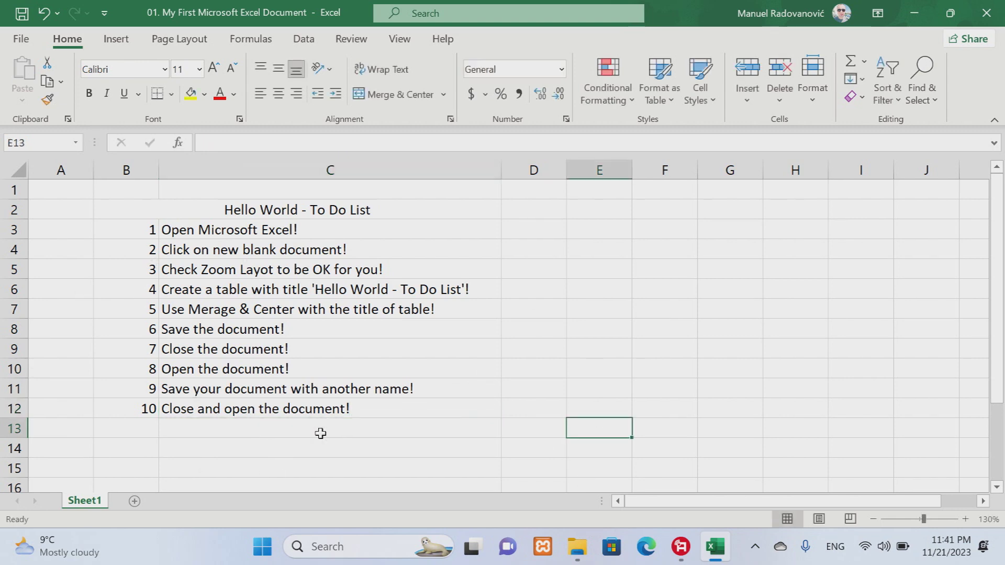
# Enter item 11, 'Delete the old document!', in B13 and C13
pyautogui.click(139, 430)
pyautogui.write('11')
pyautogui.press('Tab')
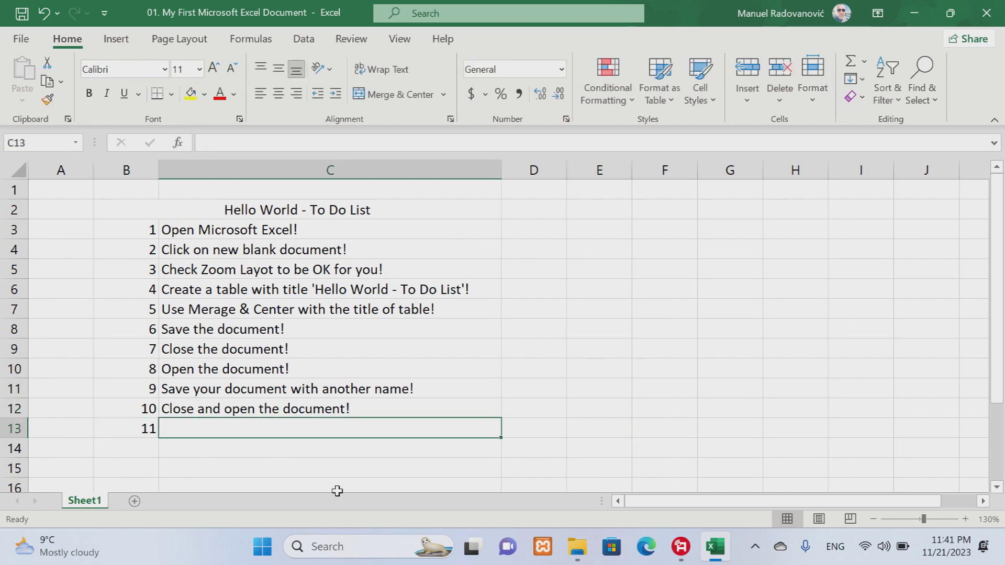
pyautogui.write('D')
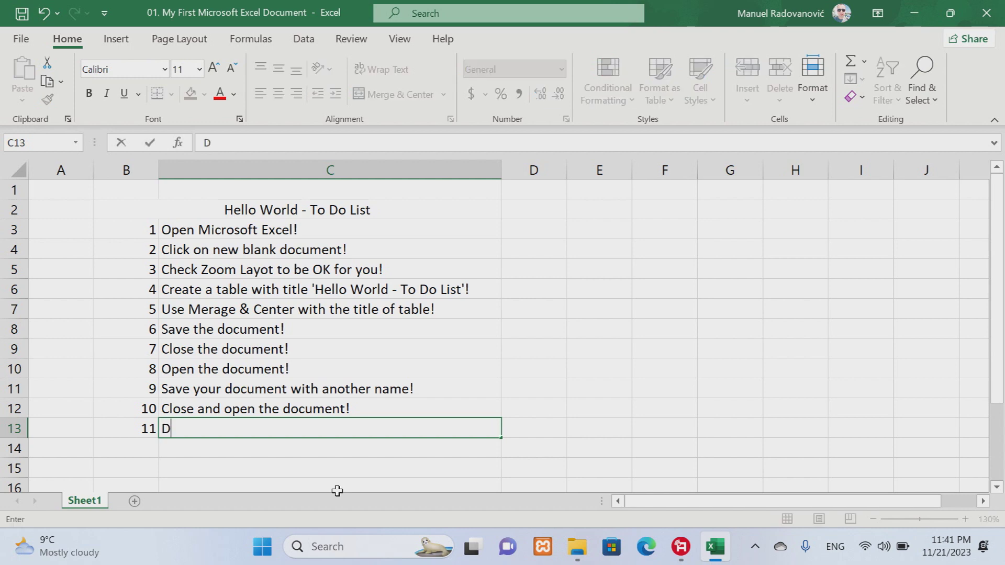
pyautogui.write('elete the old document!')
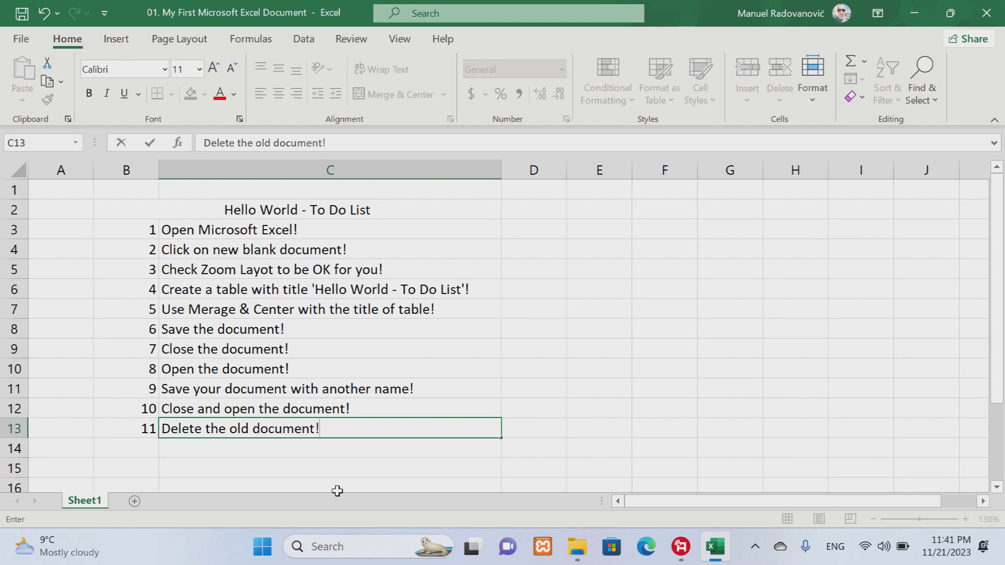
pyautogui.press('Tab')
pyautogui.click(134, 449)
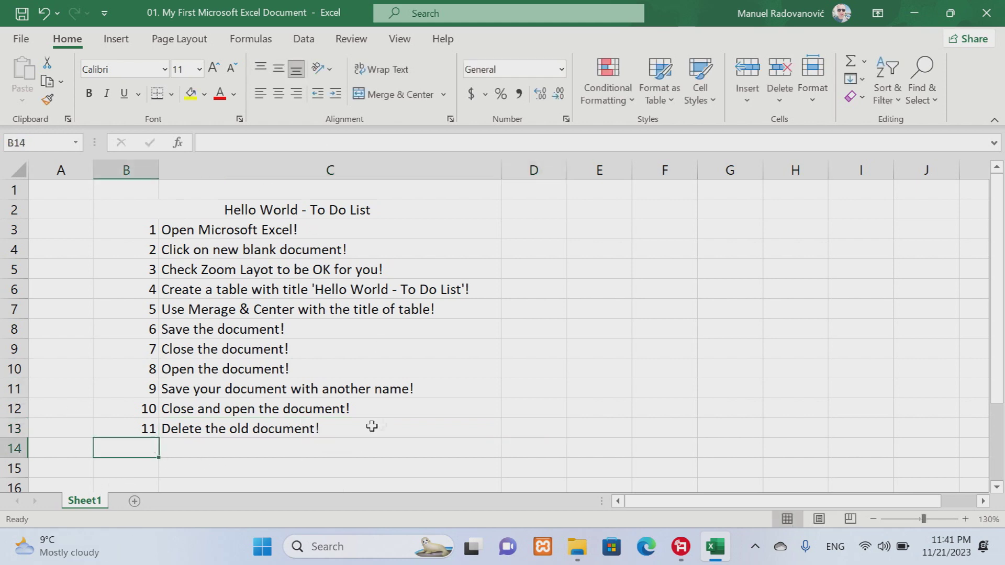
pyautogui.click(23, 41)
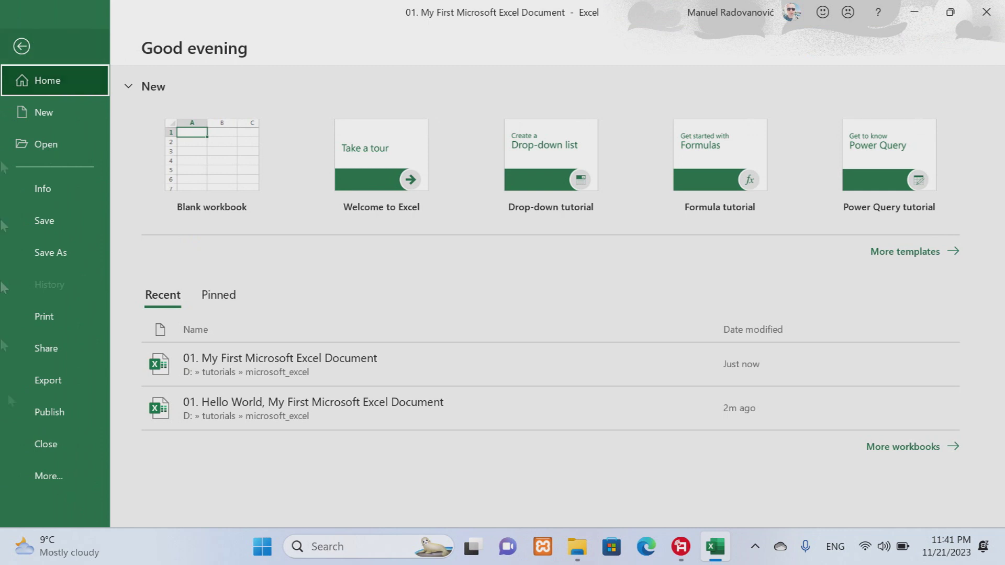
pyautogui.moveTo(318, 409)
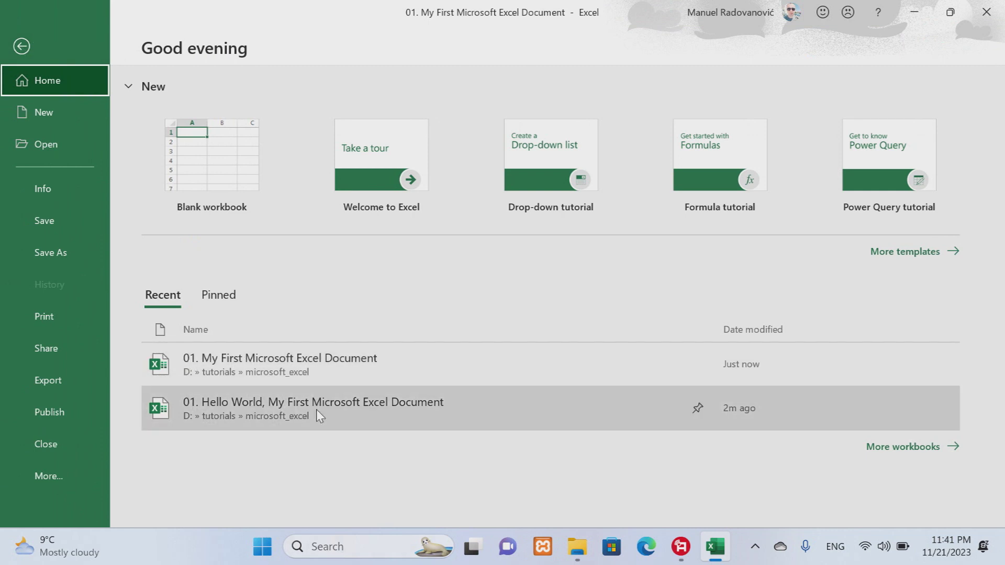
# Delete the old Hello World workbook file from the Recent list
pyautogui.rightClick(504, 412)
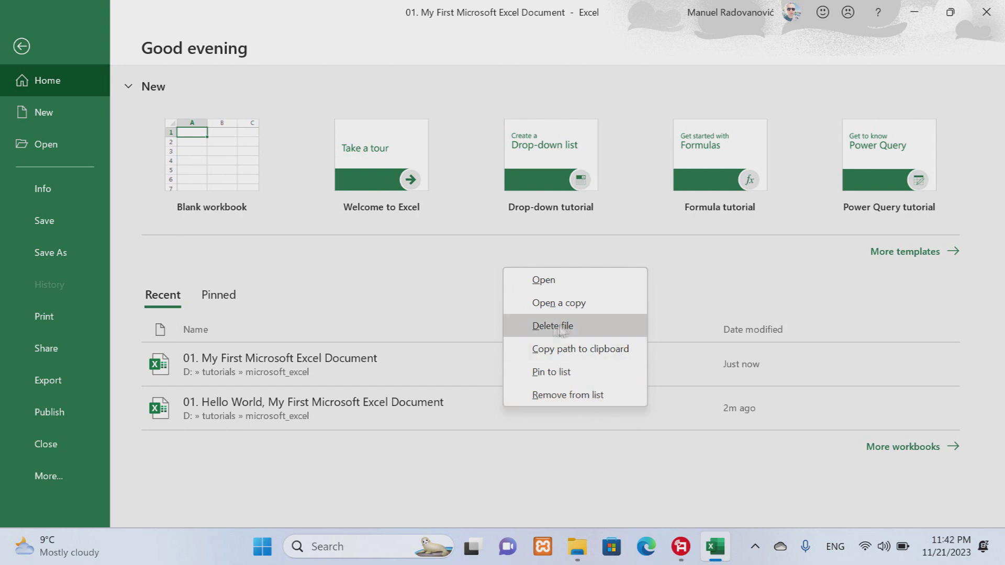
pyautogui.click(584, 327)
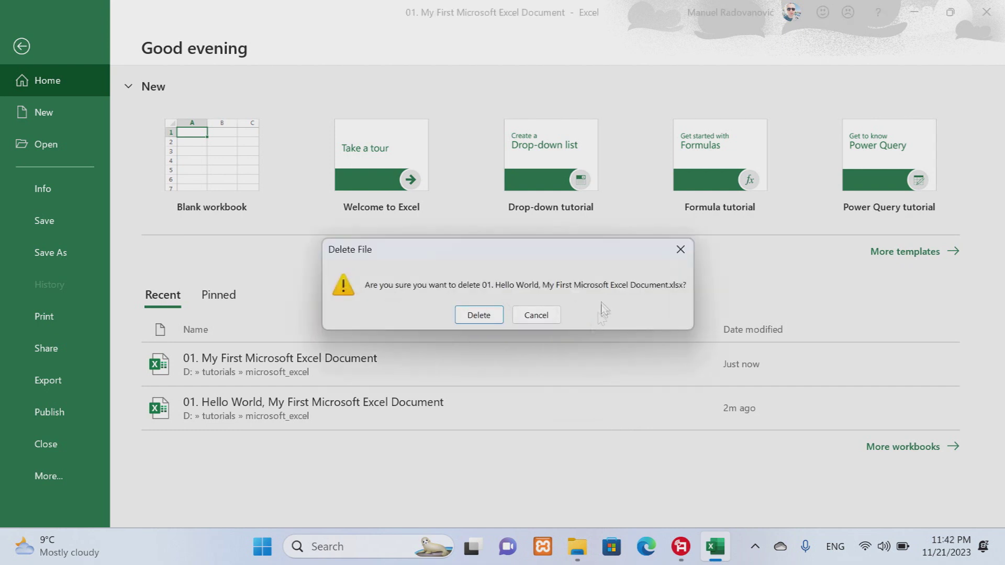
pyautogui.click(478, 316)
# Check the microsoft_excel folder for the deletion, then return to the to-do sheet
pyautogui.click(576, 547)
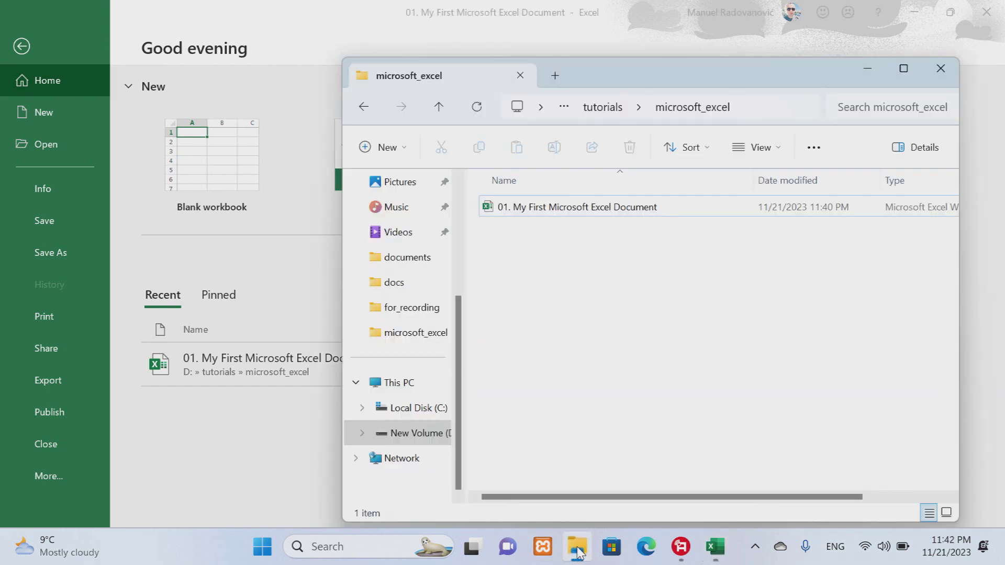
pyautogui.click(873, 69)
pyautogui.click(20, 46)
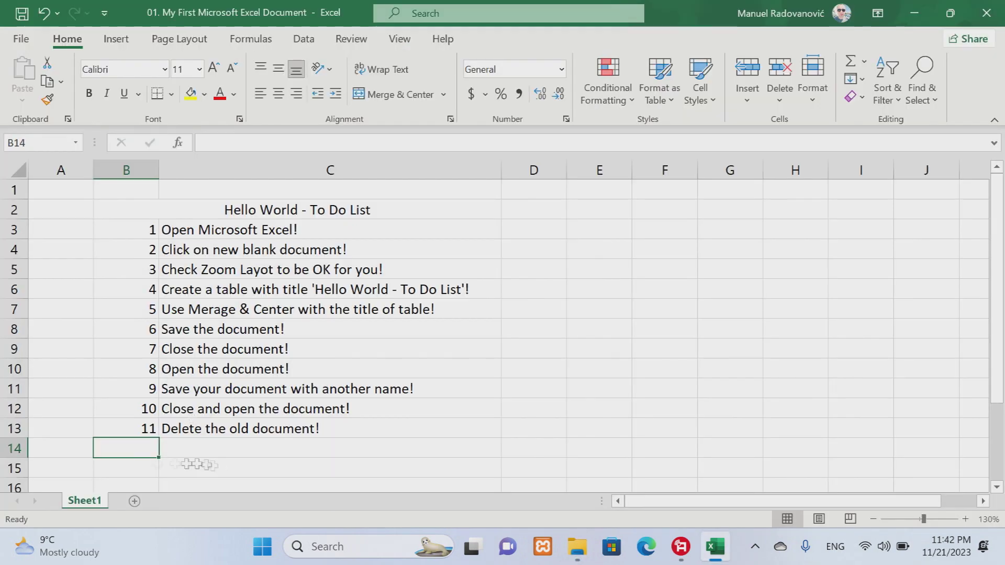
# Enter item 12, 'Create a new sheet!', then add a blank Sheet2
pyautogui.write('12')
pyautogui.press('Tab')
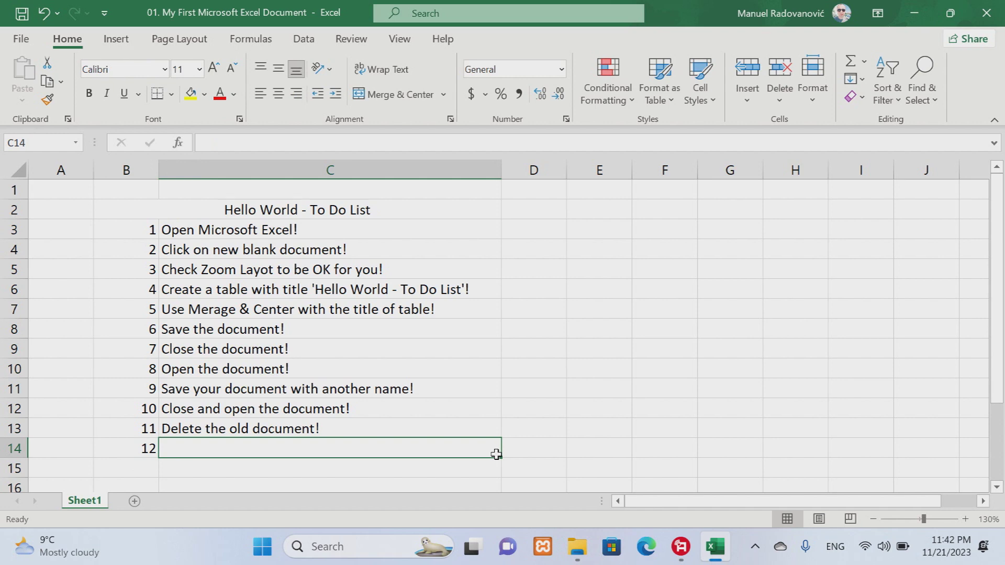
pyautogui.write('Create a ')
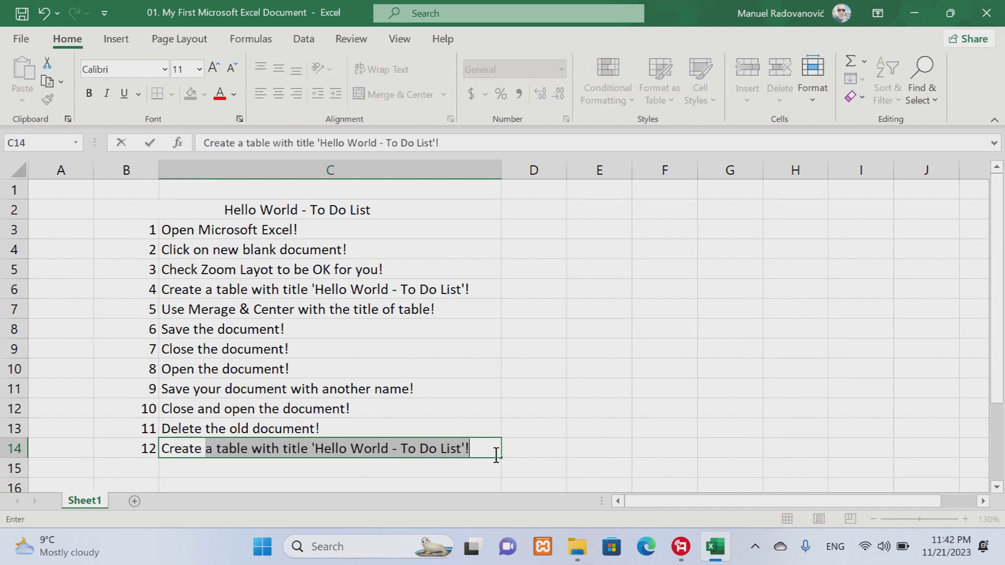
pyautogui.write('new s')
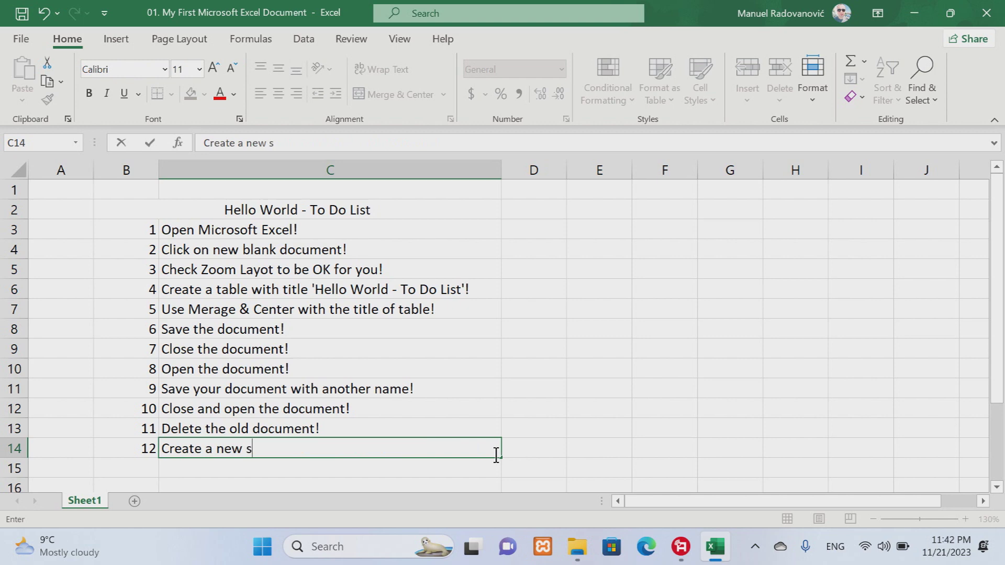
pyautogui.write('Sheet!')
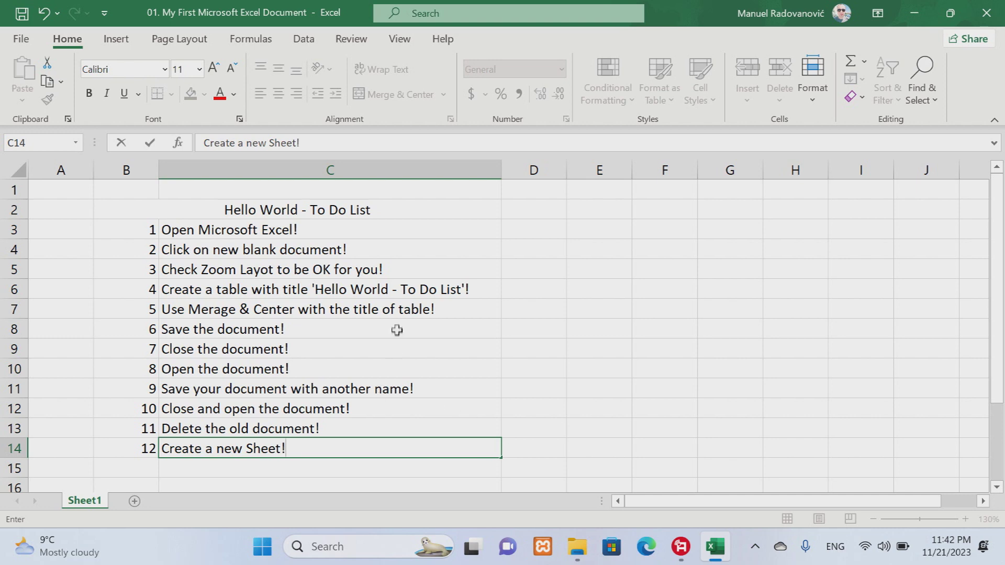
pyautogui.scroll(-1, 685, 356)
pyautogui.click(253, 389)
pyautogui.press('BackSpace')
pyautogui.write('s')
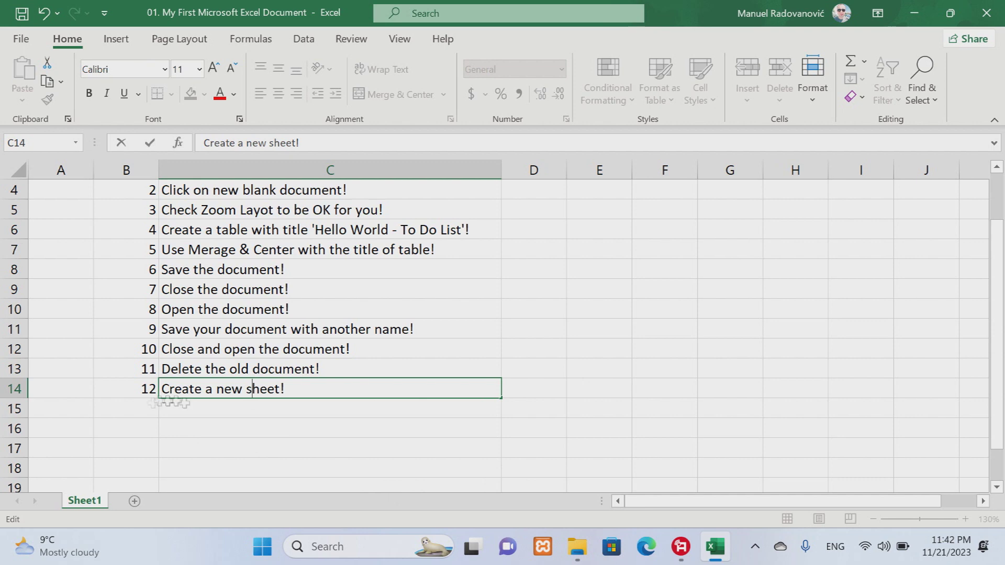
pyautogui.press('Return')
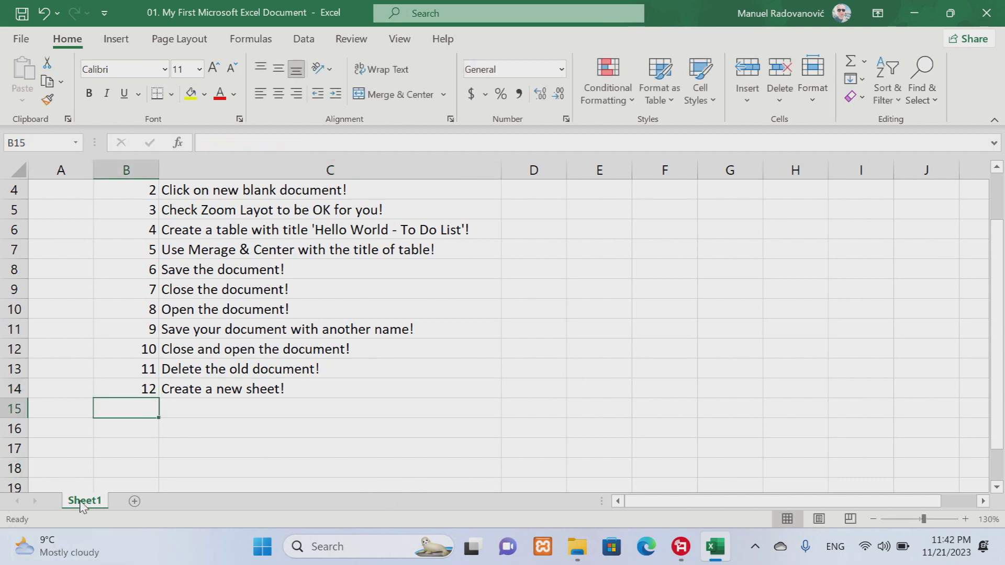
pyautogui.click(136, 501)
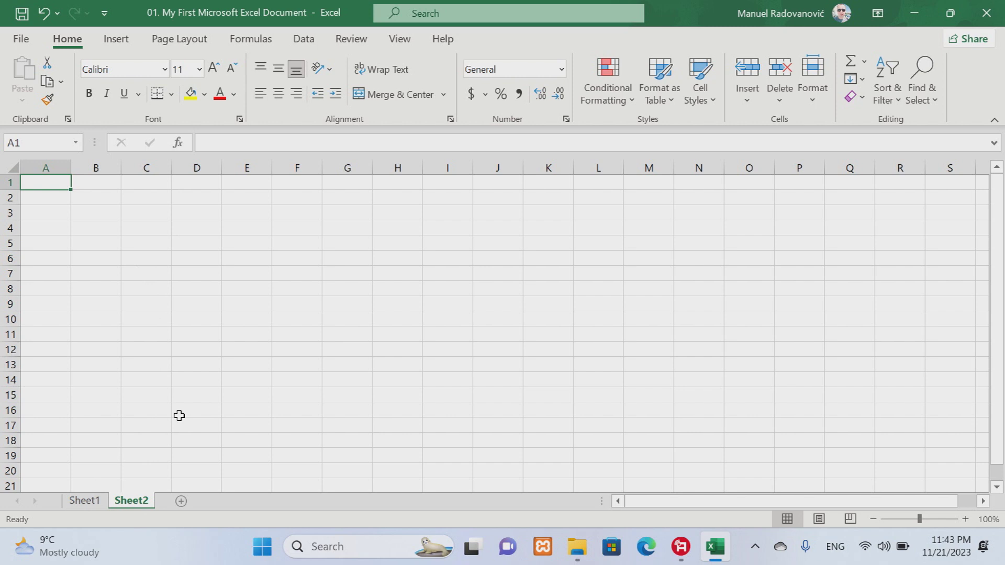
# On Sheet1, enter item 13, 'Rename the second sheet to 'New Sheet 2'!'
pyautogui.click(84, 501)
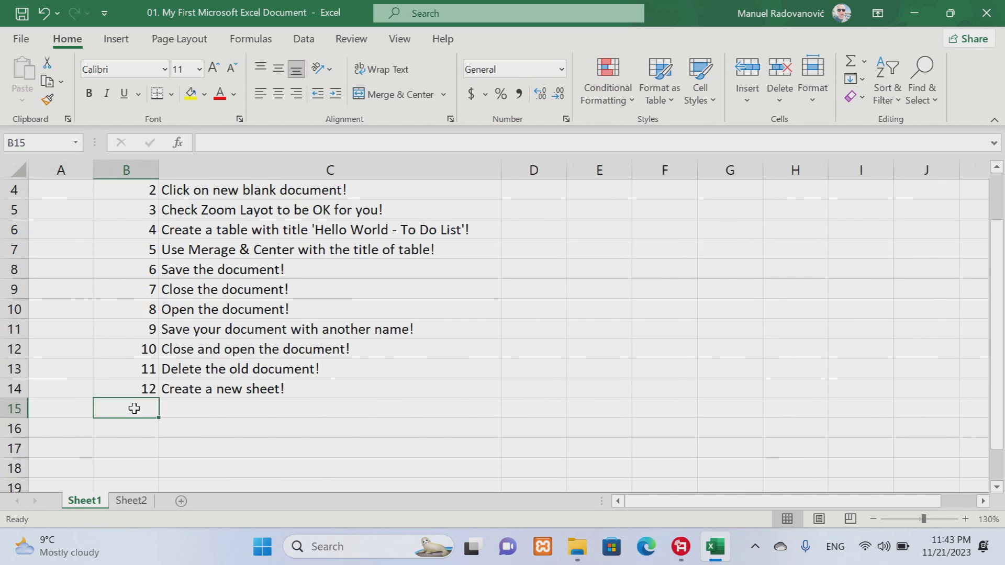
pyautogui.write('13')
pyautogui.press('Tab')
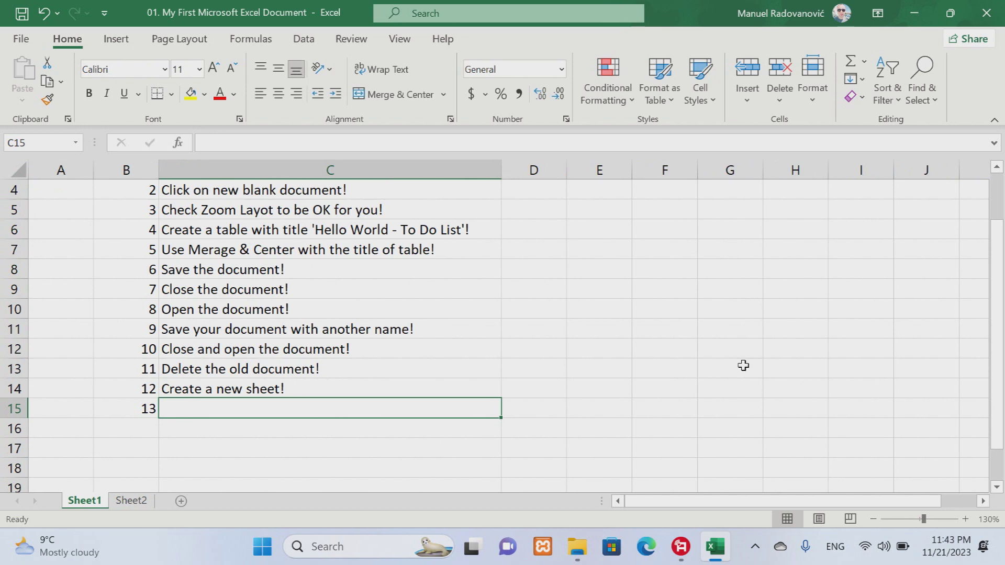
pyautogui.write('Rename the second')
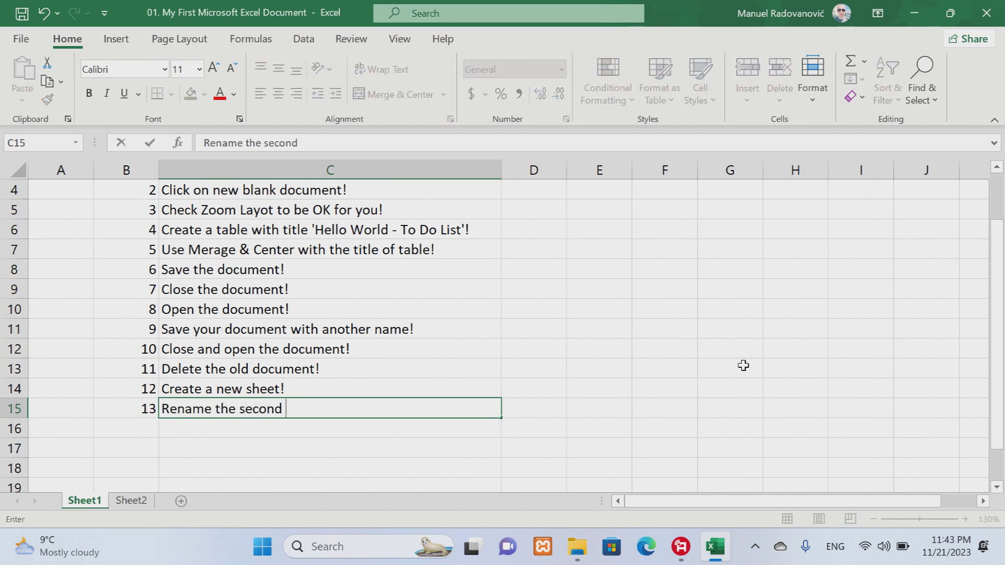
pyautogui.write(' sheet to ')
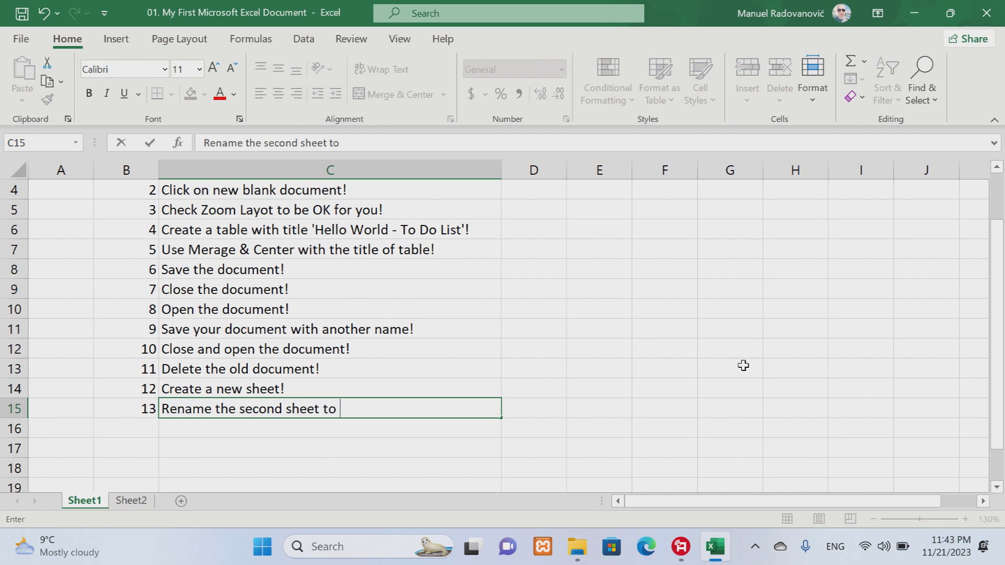
pyautogui.write("'New ")
pyautogui.write("Sheet 2'!")
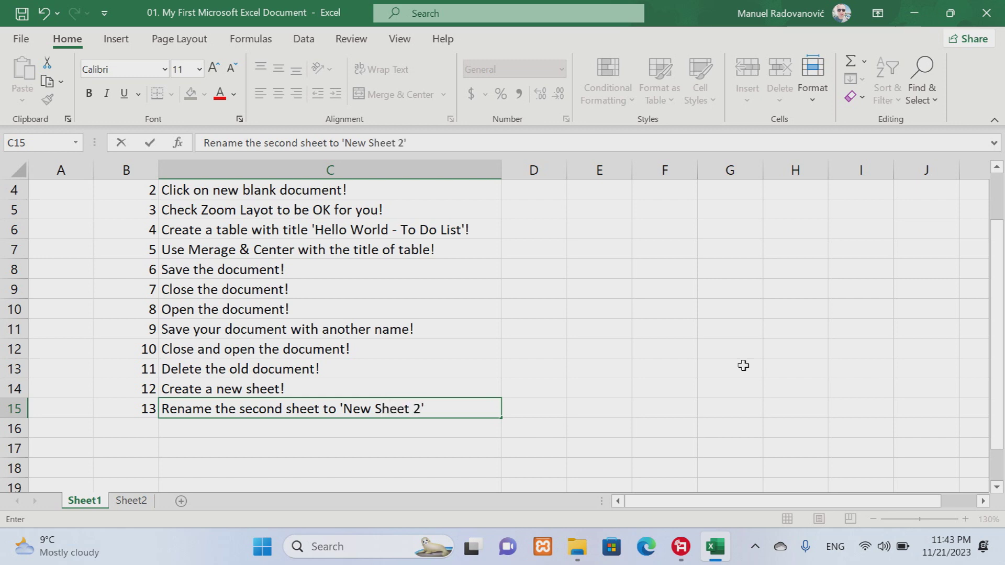
pyautogui.click(148, 430)
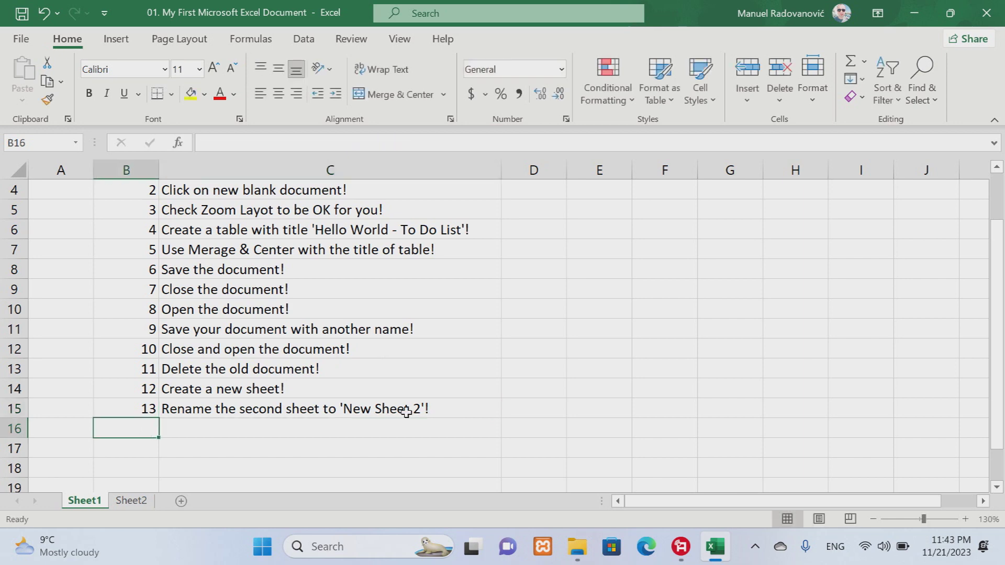
# Rename the Sheet2 tab to 'New Sheet 2'
pyautogui.click(135, 501)
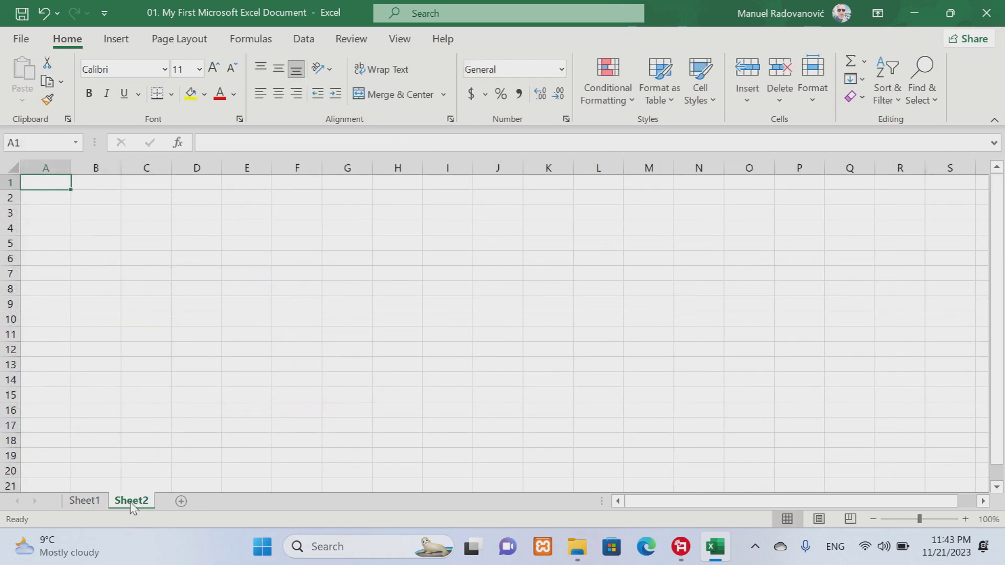
pyautogui.doubleClick(134, 502)
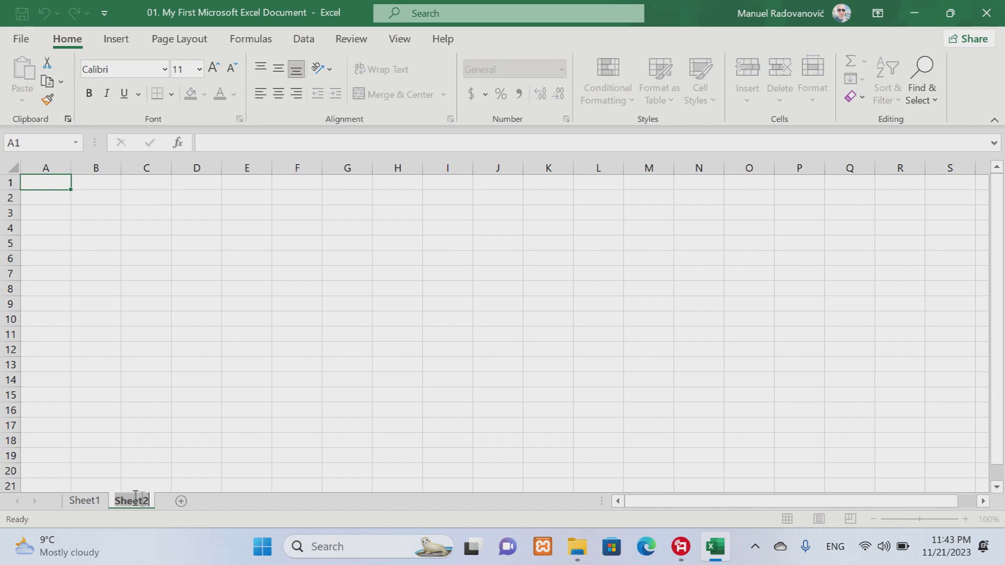
pyautogui.click(211, 510)
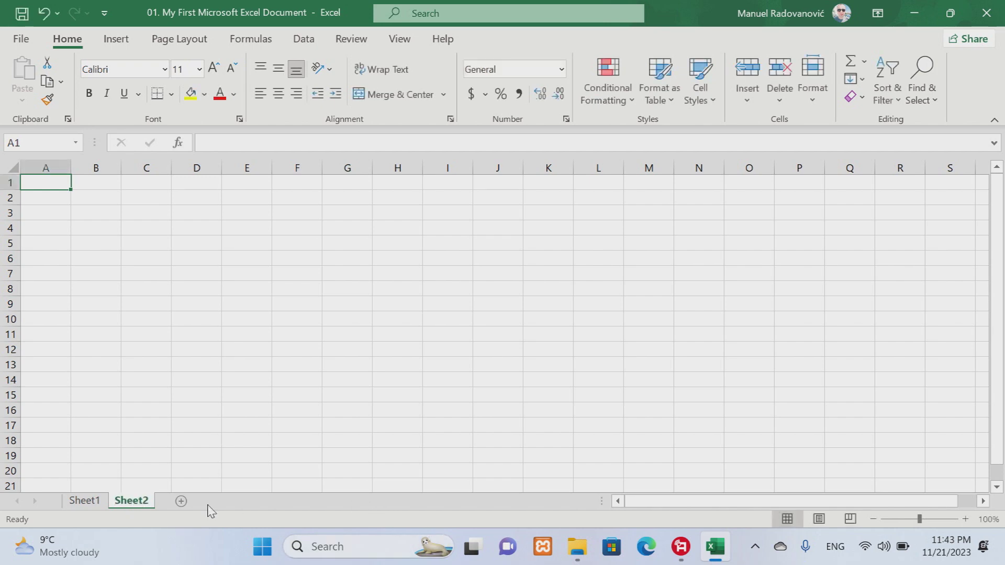
pyautogui.rightClick(132, 508)
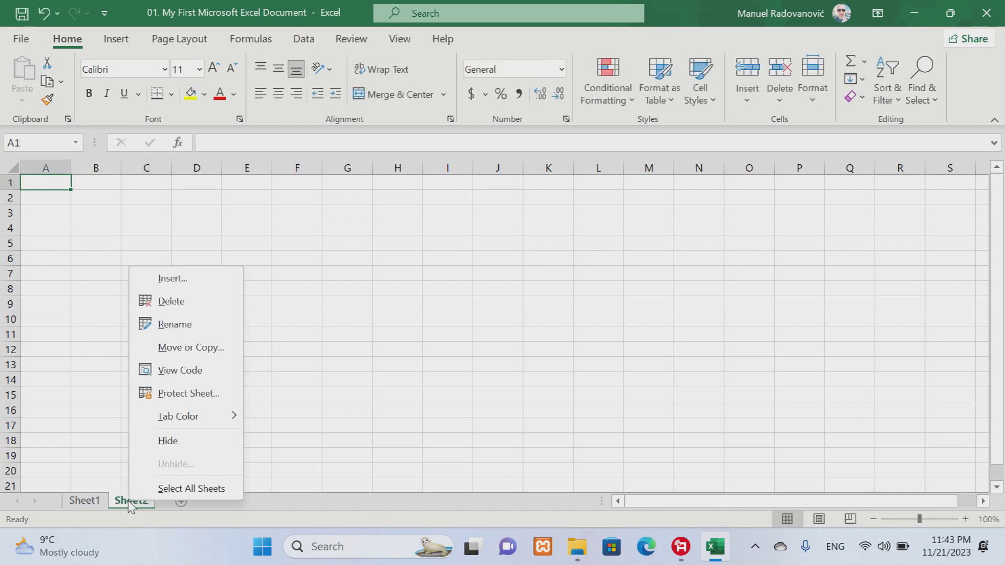
pyautogui.click(210, 330)
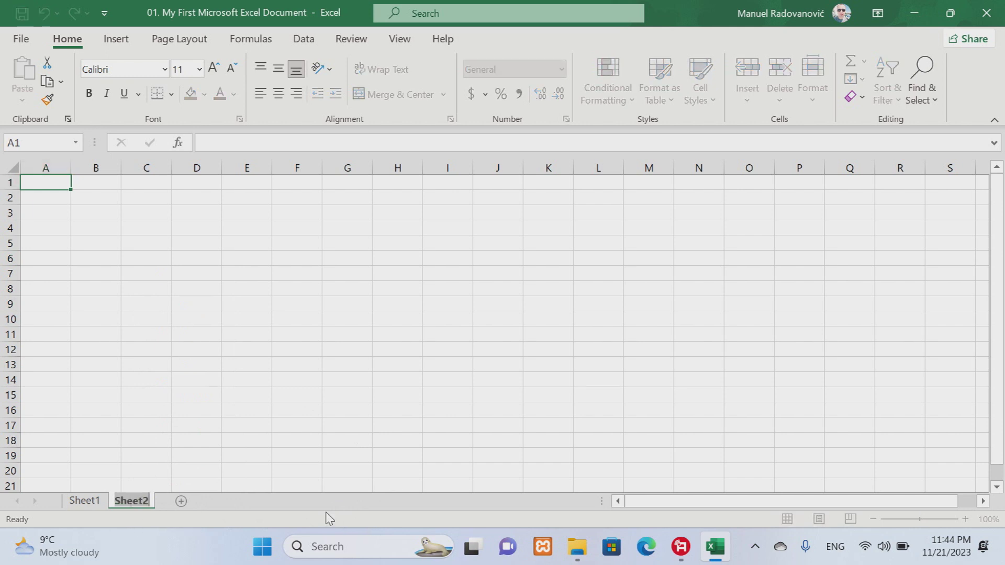
pyautogui.write('New Sheet')
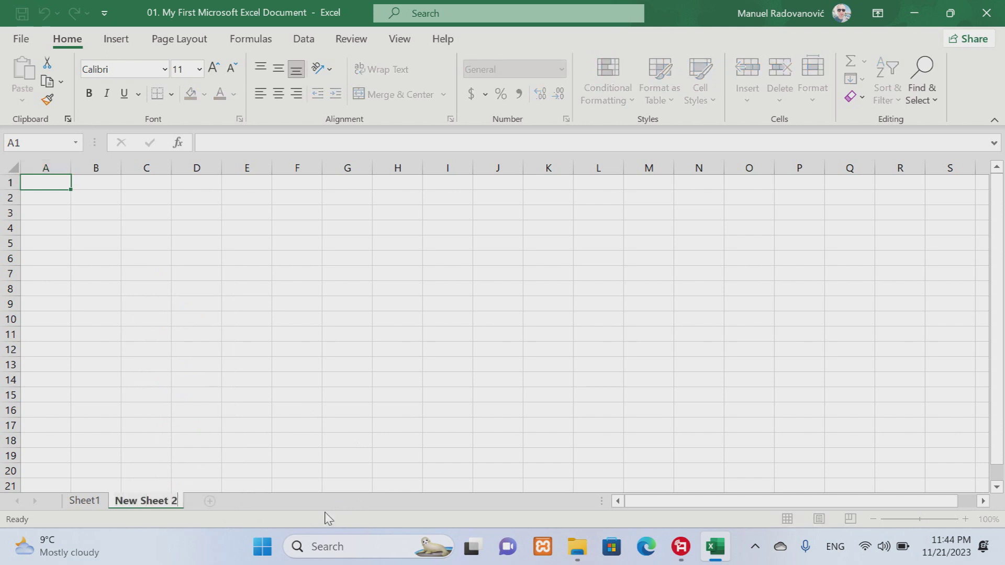
pyautogui.press('Return')
# On Sheet1, enter item 14, 'Delete the second sheet!'
pyautogui.click(84, 501)
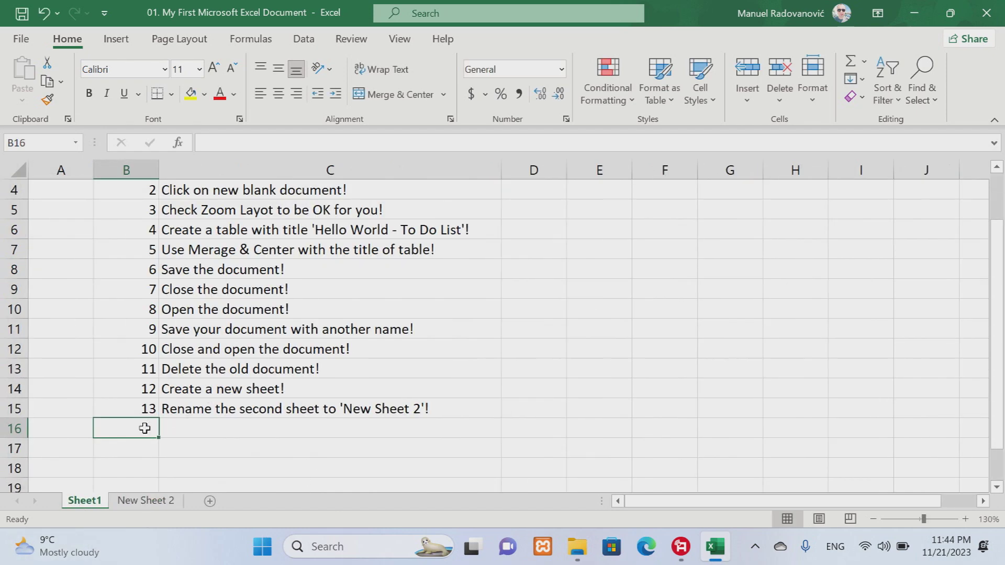
pyautogui.write('14')
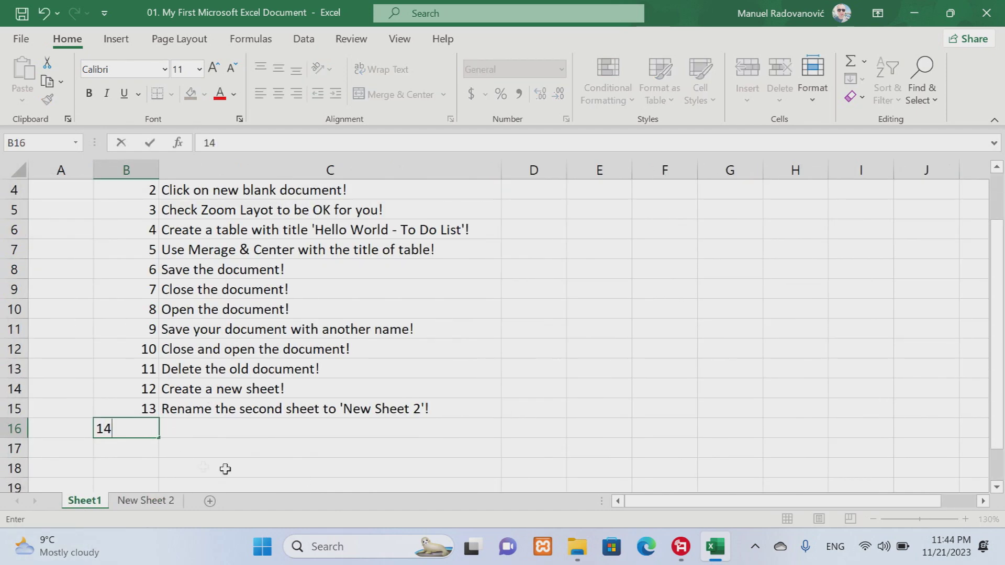
pyautogui.press('Tab')
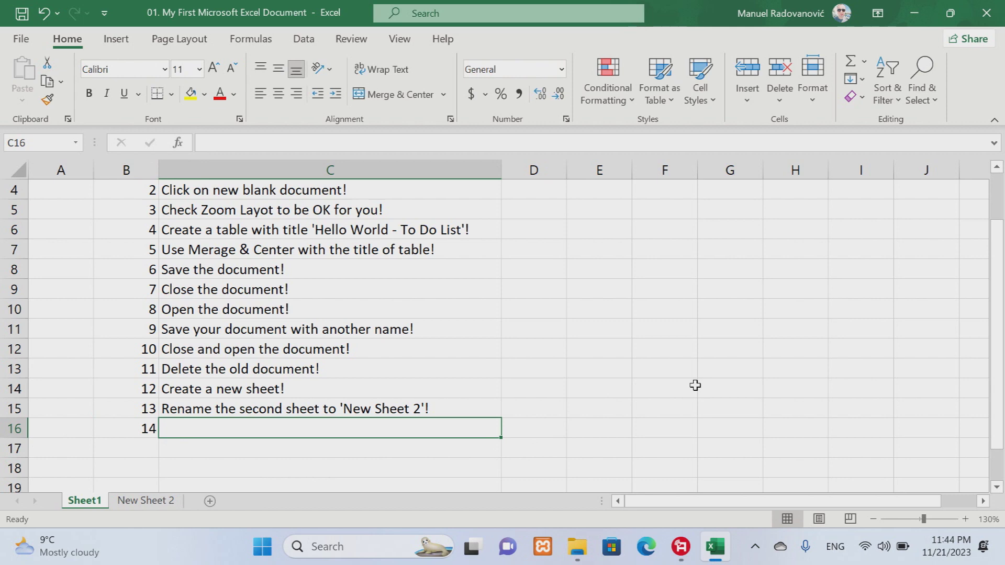
pyautogui.write('Delete')
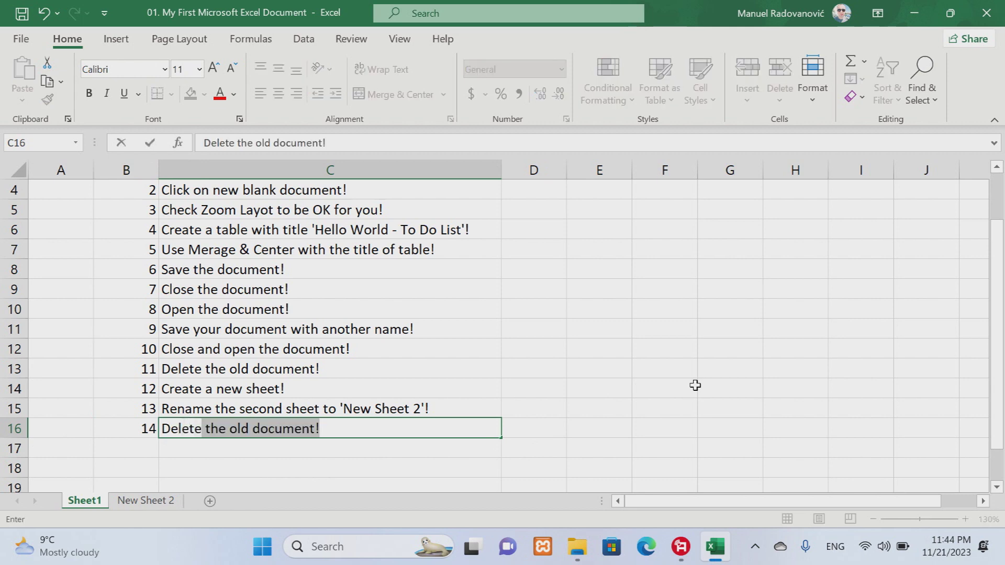
pyautogui.write(' the second sheet!')
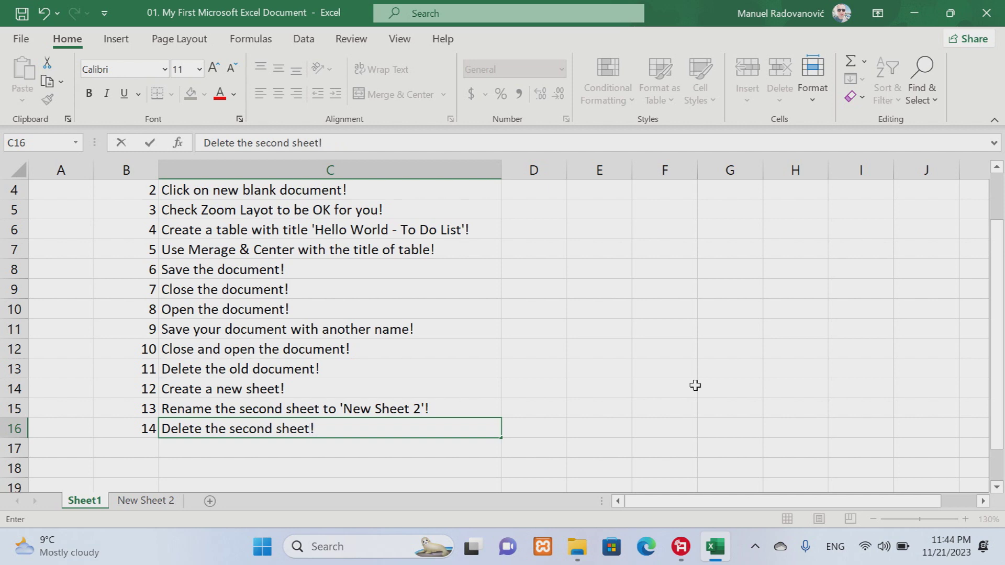
pyautogui.scroll(-2, 695, 385)
pyautogui.click(155, 336)
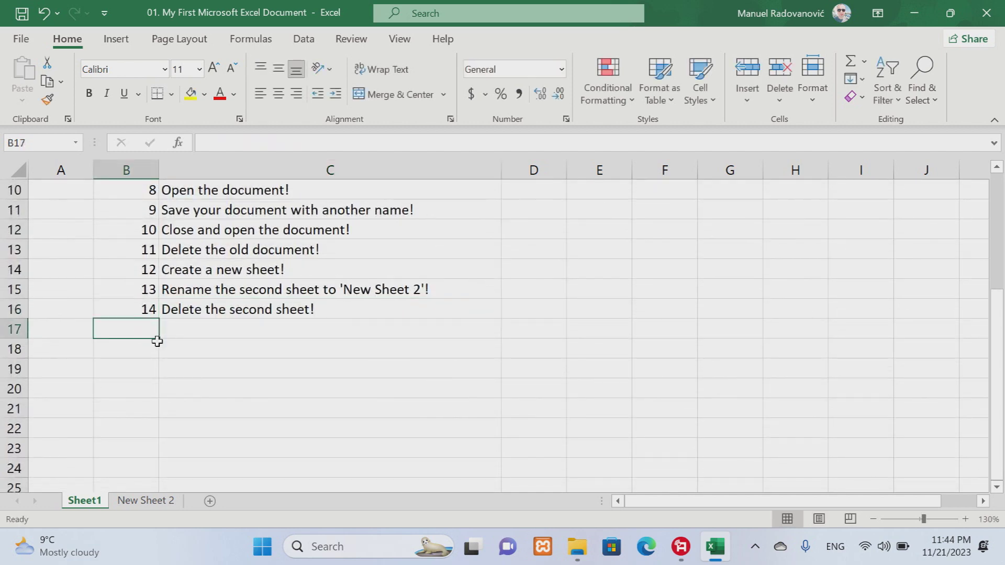
# Delete the New Sheet 2 sheet from the workbook
pyautogui.click(141, 501)
pyautogui.rightClick(141, 503)
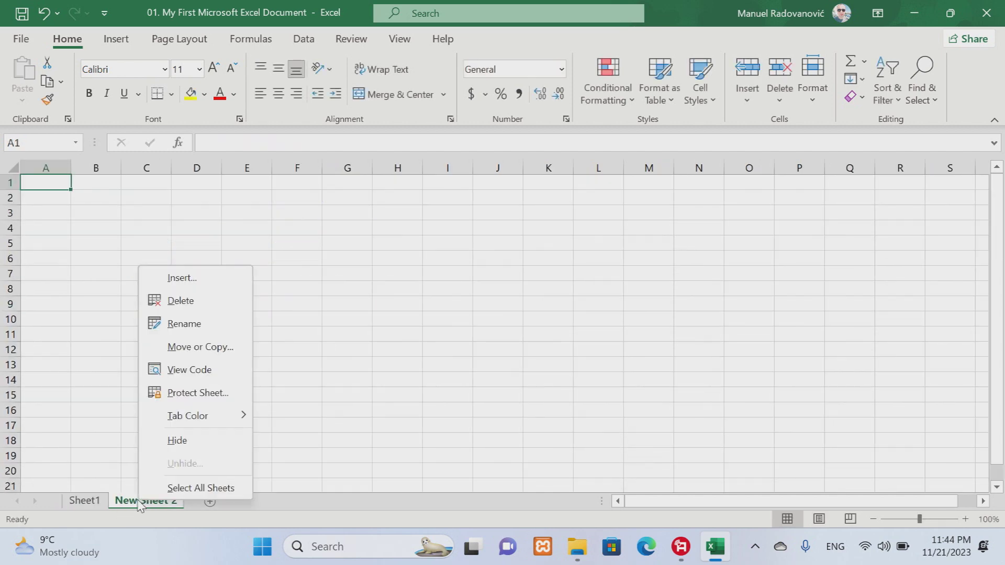
pyautogui.click(204, 302)
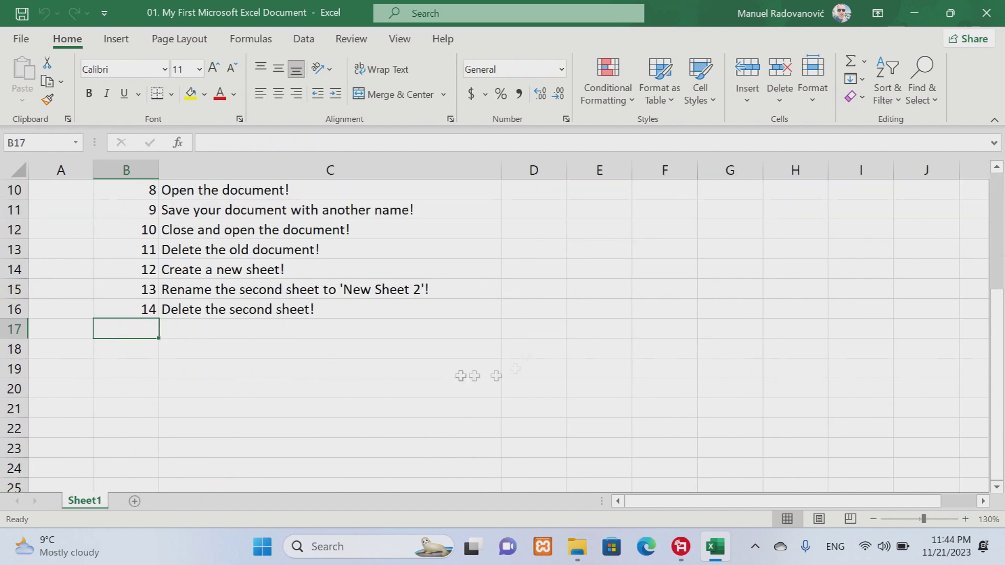
# Enter item 15, 'Create the copy of Sheet 1!', in row 17
pyautogui.write('15')
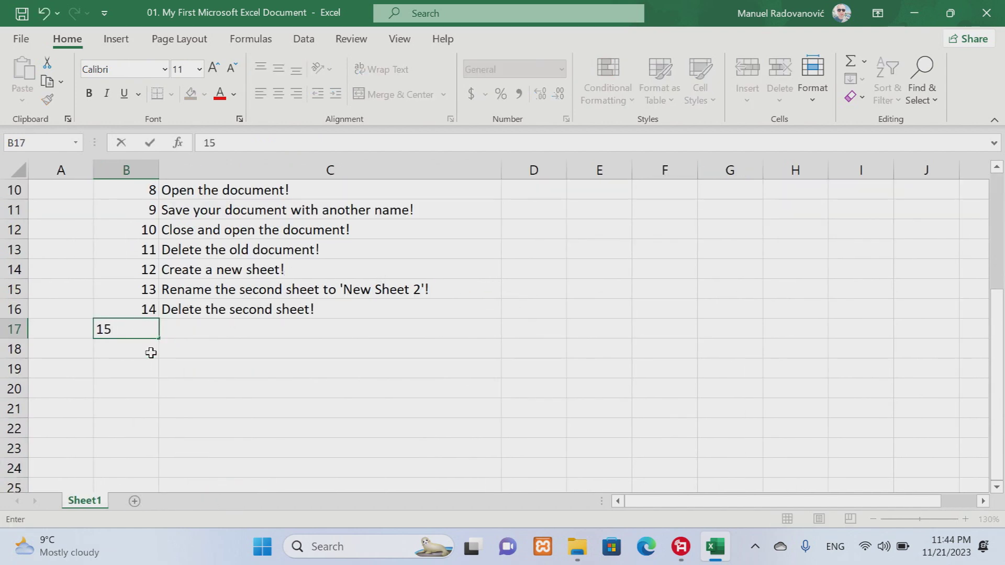
pyautogui.press('Tab')
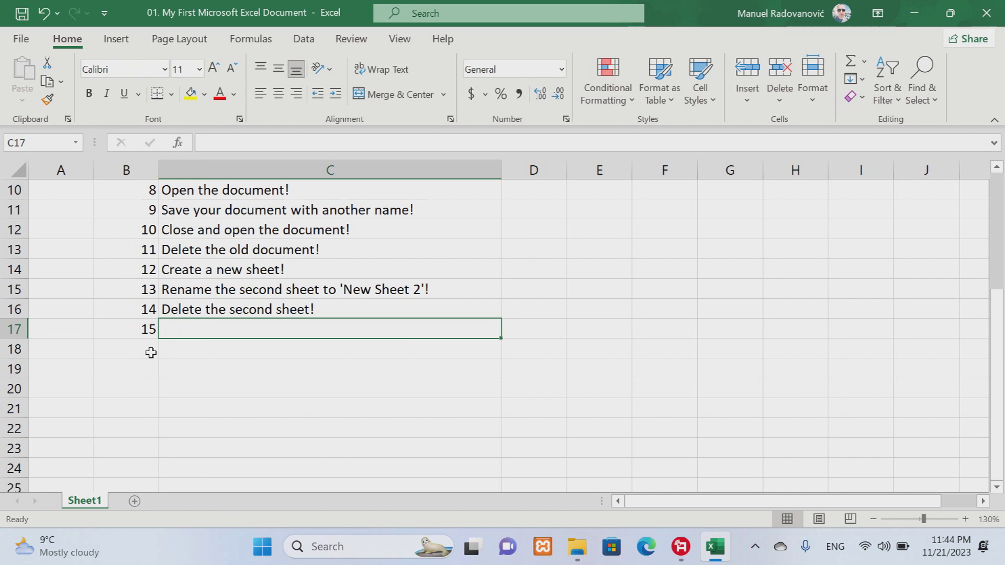
pyautogui.write('Create ')
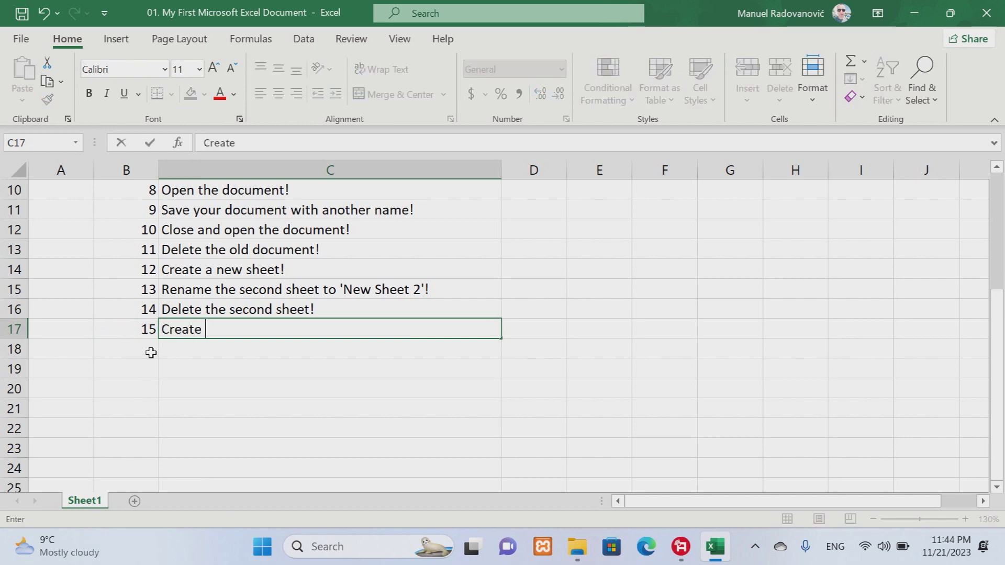
pyautogui.write('the copy of S')
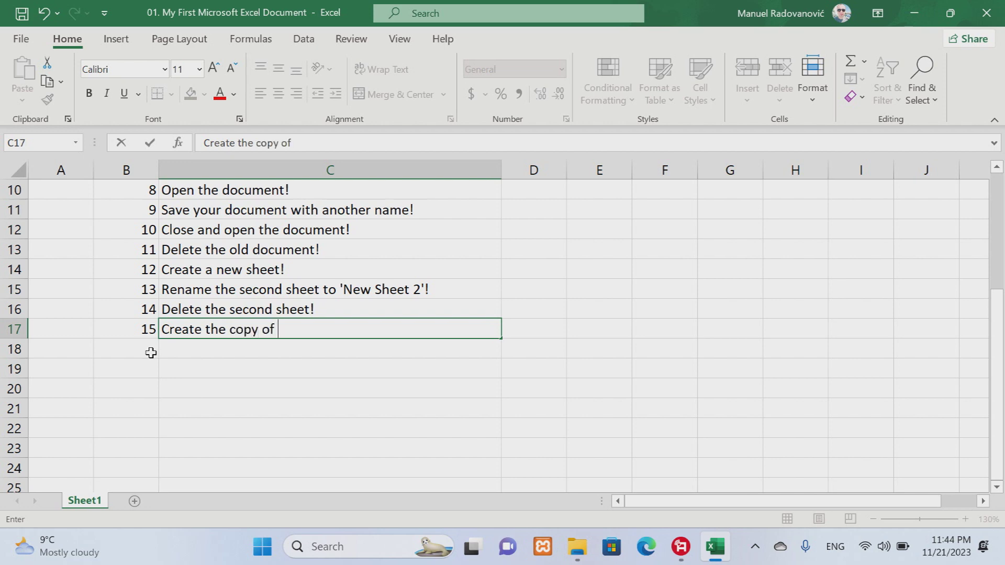
pyautogui.write('heet 1!')
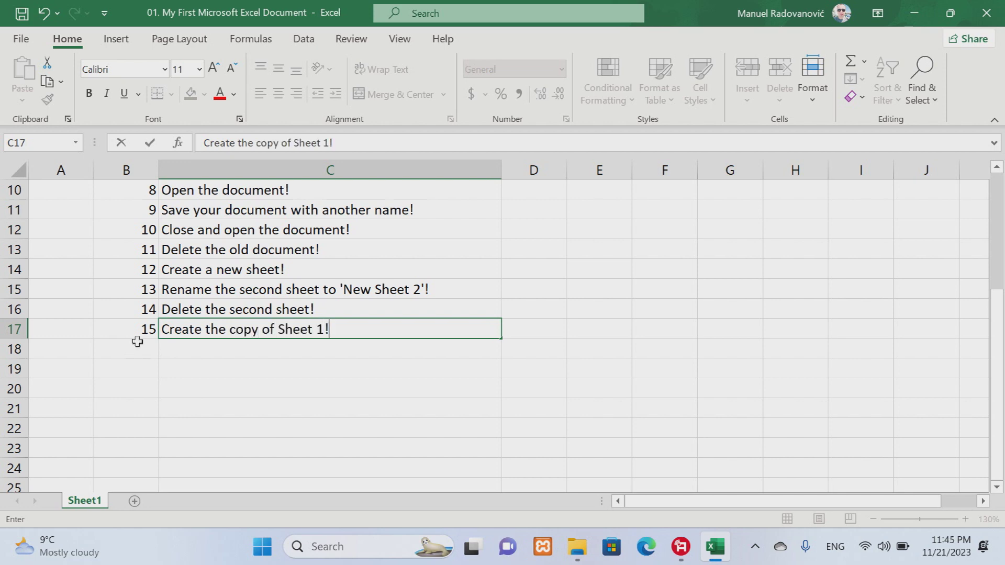
pyautogui.click(135, 348)
# Duplicate Sheet1 via Move or Copy with Create a copy ticked, making Sheet1 (2)
pyautogui.rightClick(84, 504)
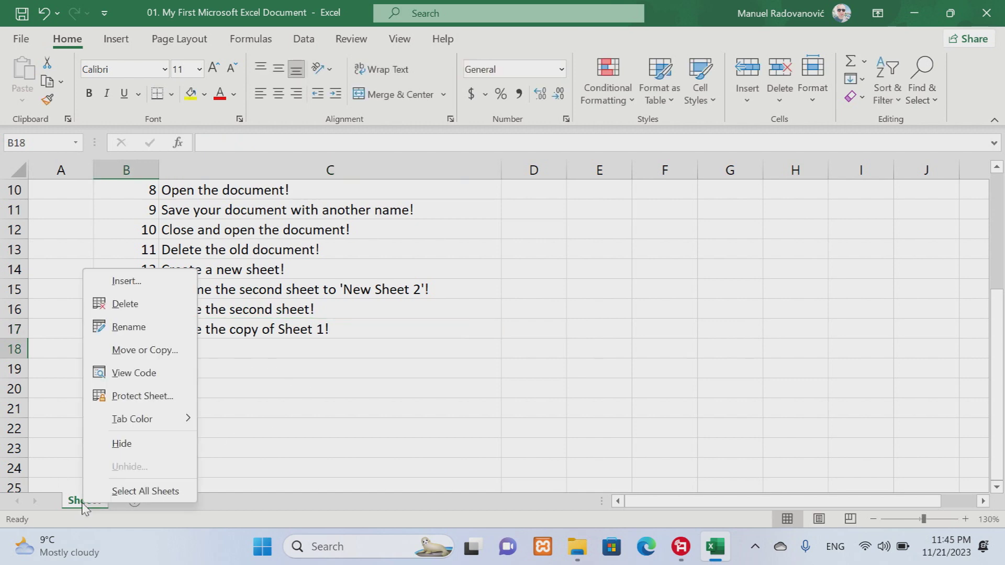
pyautogui.click(172, 350)
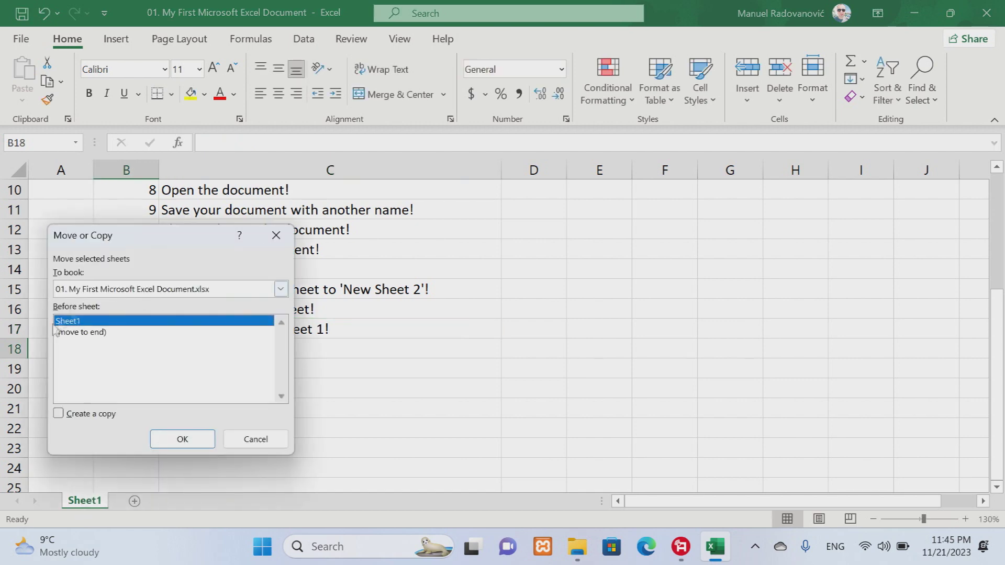
pyautogui.click(58, 413)
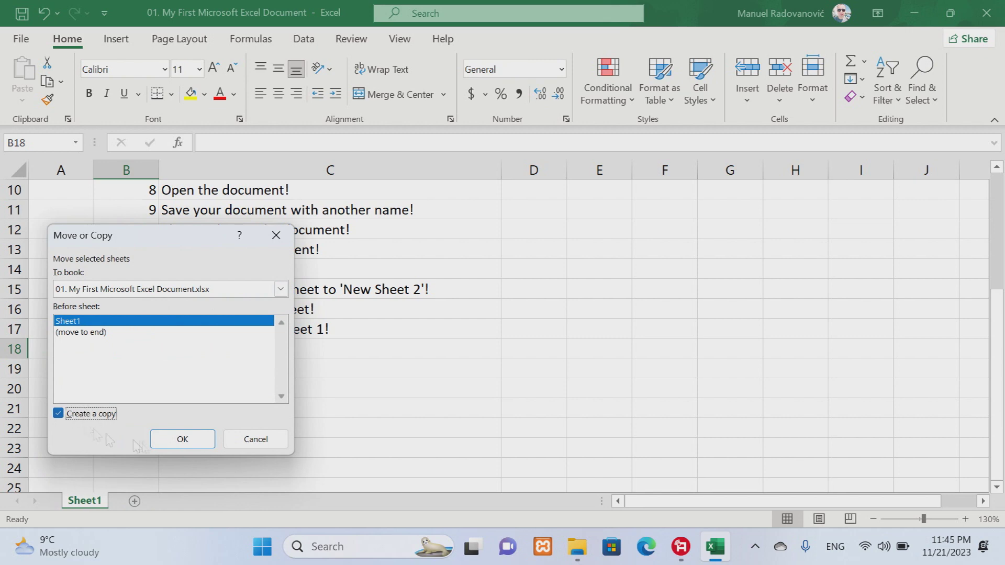
pyautogui.click(180, 439)
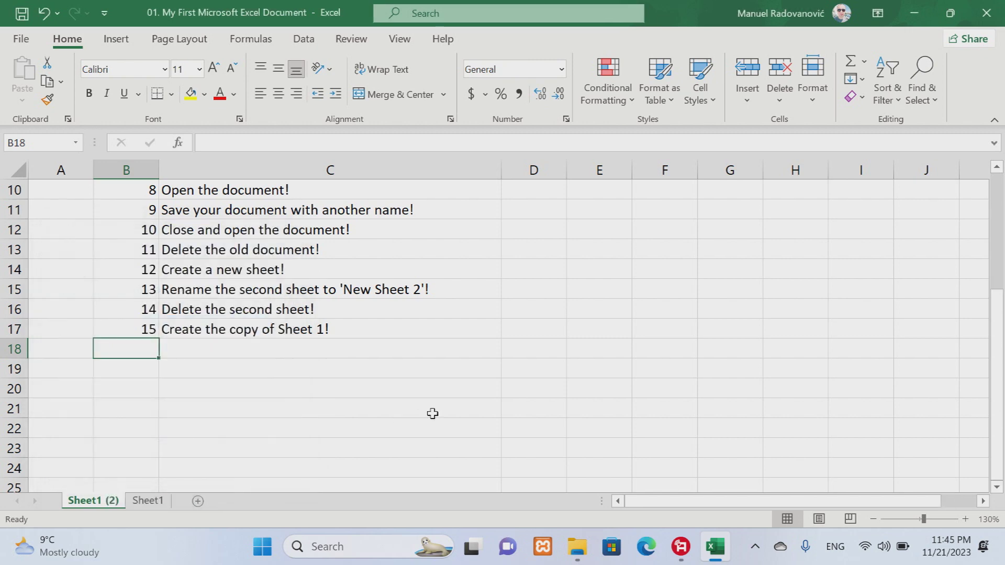
# Compare Sheet1 and its Sheet1 (2) copy, ending back on Sheet1
pyautogui.click(147, 501)
pyautogui.click(88, 502)
pyautogui.click(148, 501)
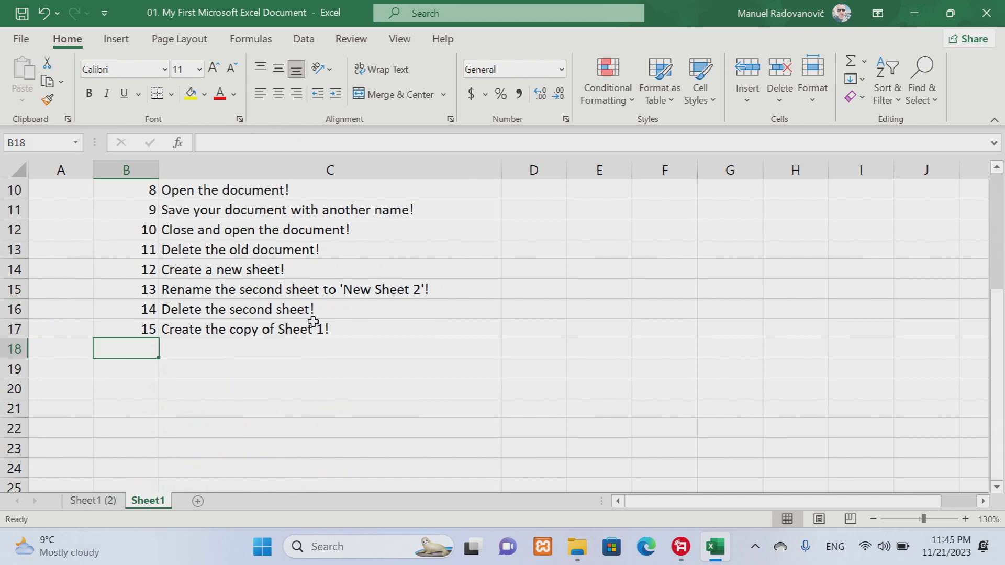
pyautogui.click(89, 501)
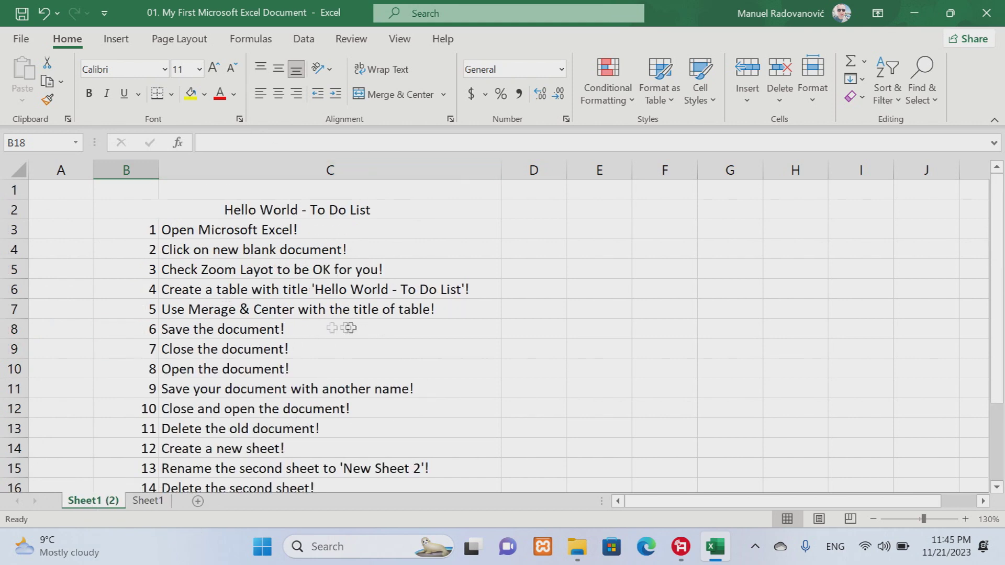
pyautogui.click(148, 501)
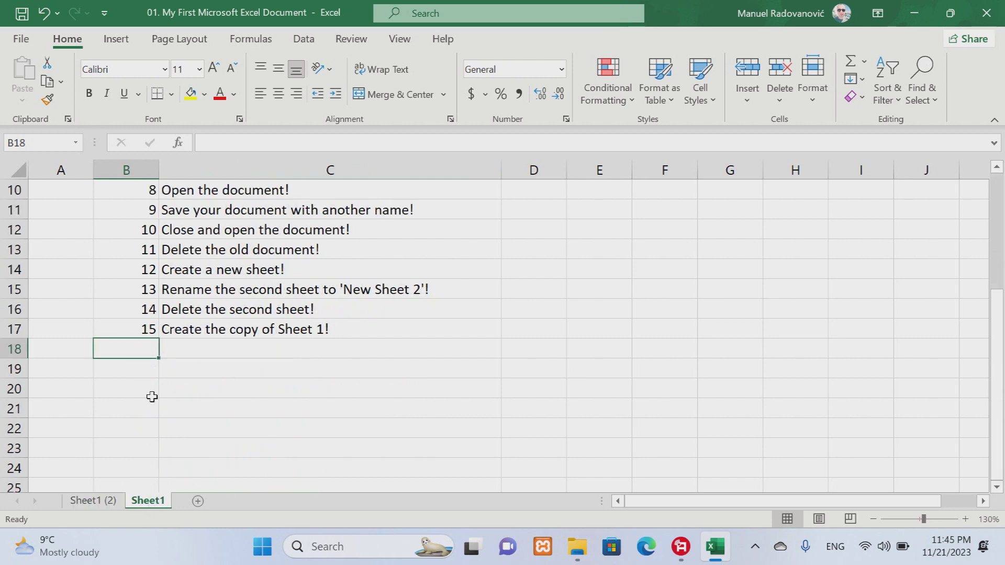
# Enter step 16 with the text 'Delete the copy of Sheet 1!' in row 18
pyautogui.write('16')
pyautogui.press('Tab')
pyautogui.write('delete')
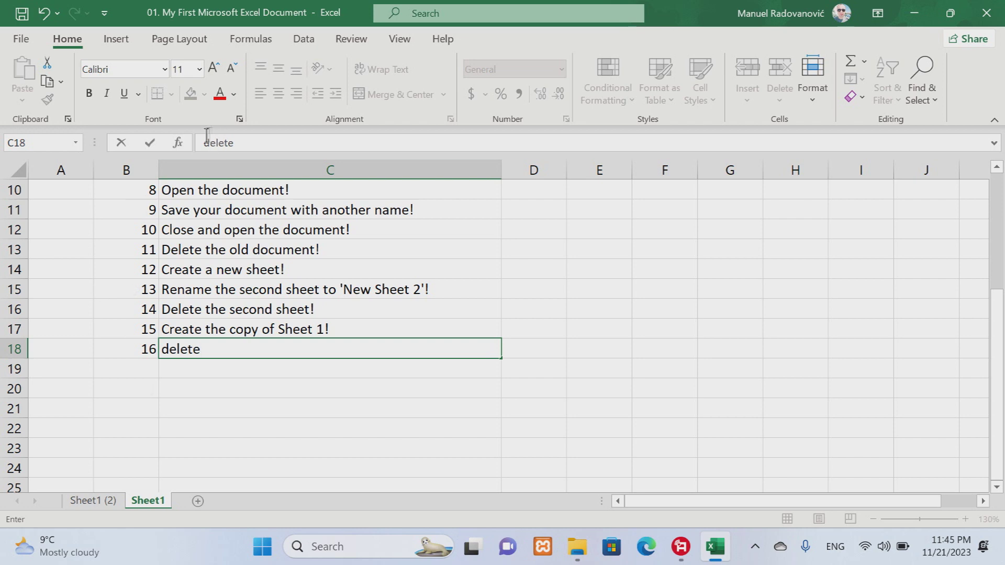
pyautogui.click(205, 143)
pyautogui.press('Delete')
pyautogui.write('D')
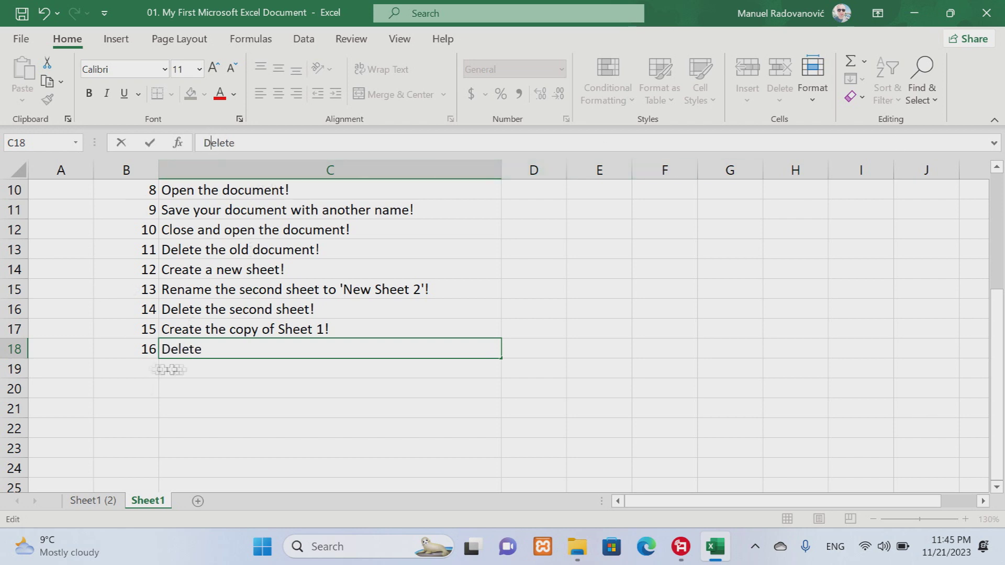
pyautogui.write('the copy of S')
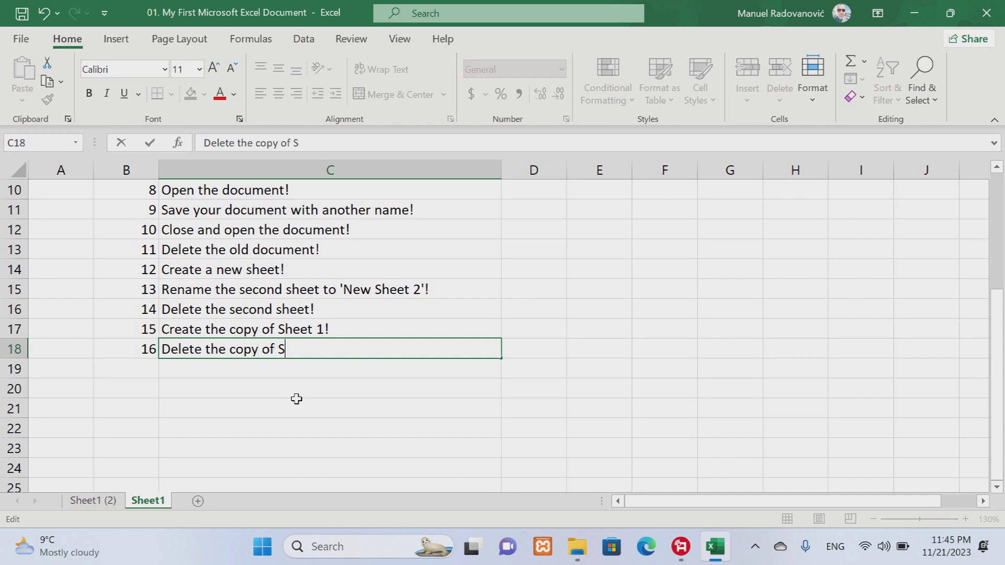
pyautogui.write('heet 1!')
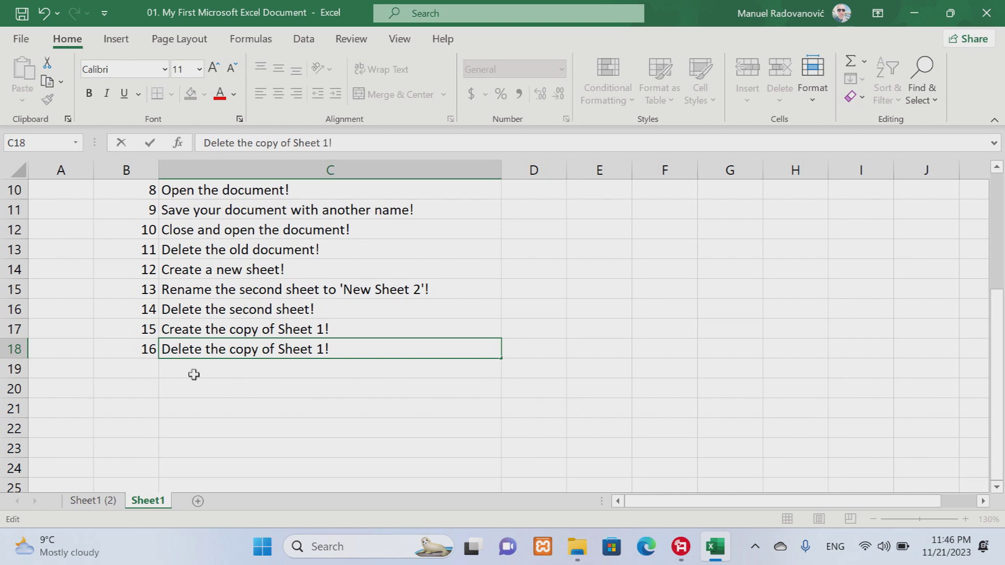
pyautogui.click(151, 367)
# Delete the Sheet1 (2) worksheet so only Sheet1 remains
pyautogui.click(93, 502)
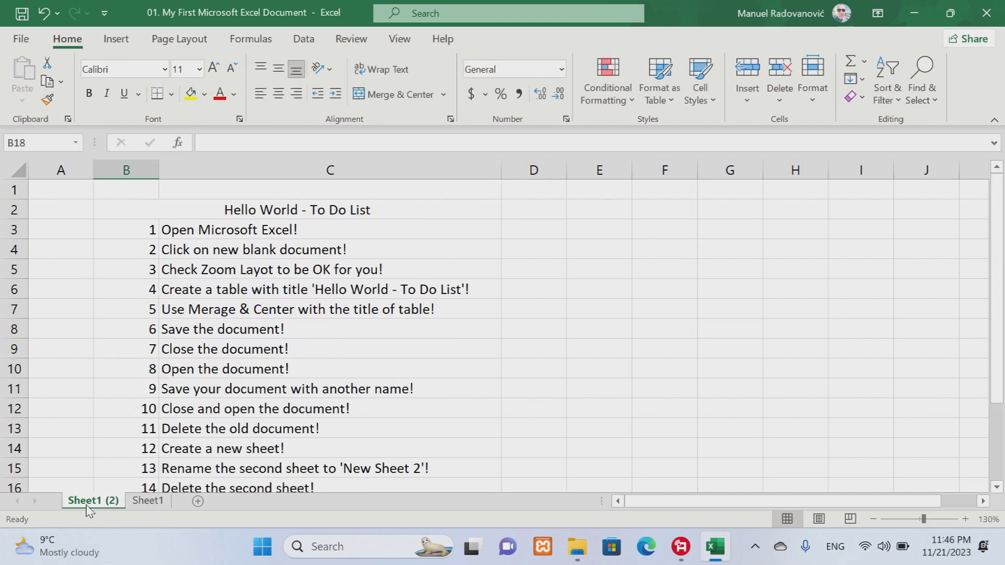
pyautogui.rightClick(92, 503)
pyautogui.click(136, 304)
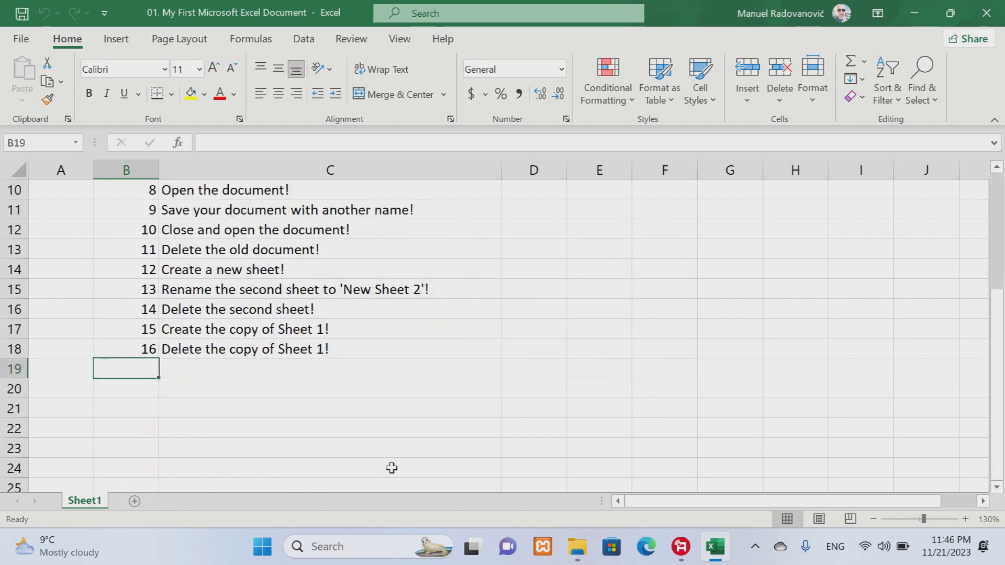
# Enter step 17 with the text 'Close the document!' in row 19
pyautogui.doubleClick(135, 375)
pyautogui.write('17')
pyautogui.press('Tab')
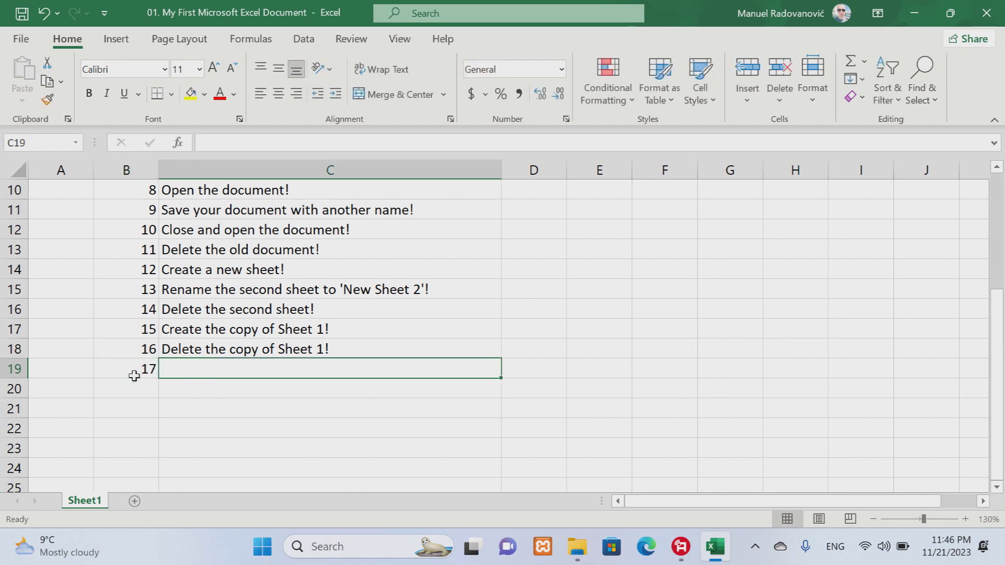
pyautogui.write('Close the document!')
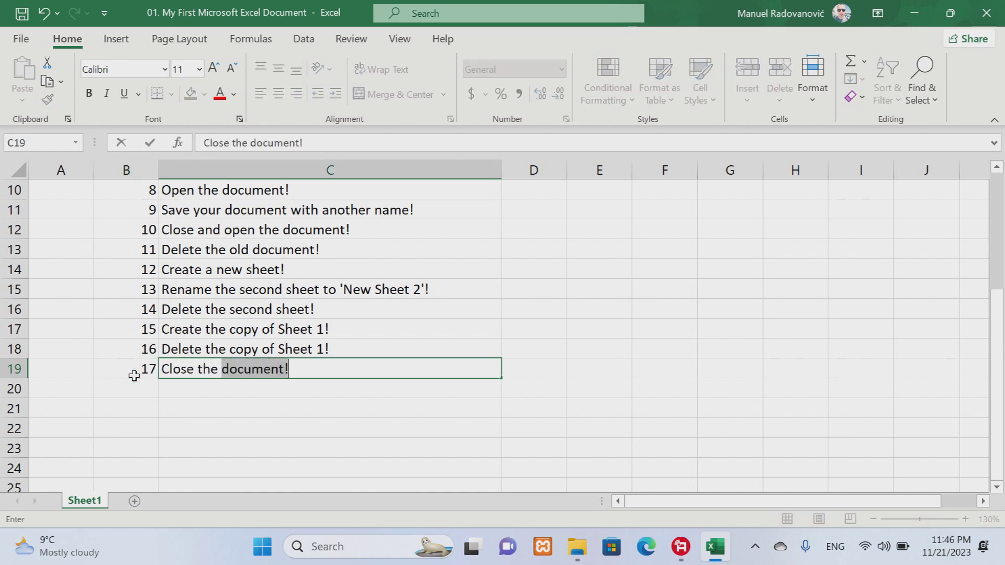
pyautogui.press('End')
pyautogui.click(147, 389)
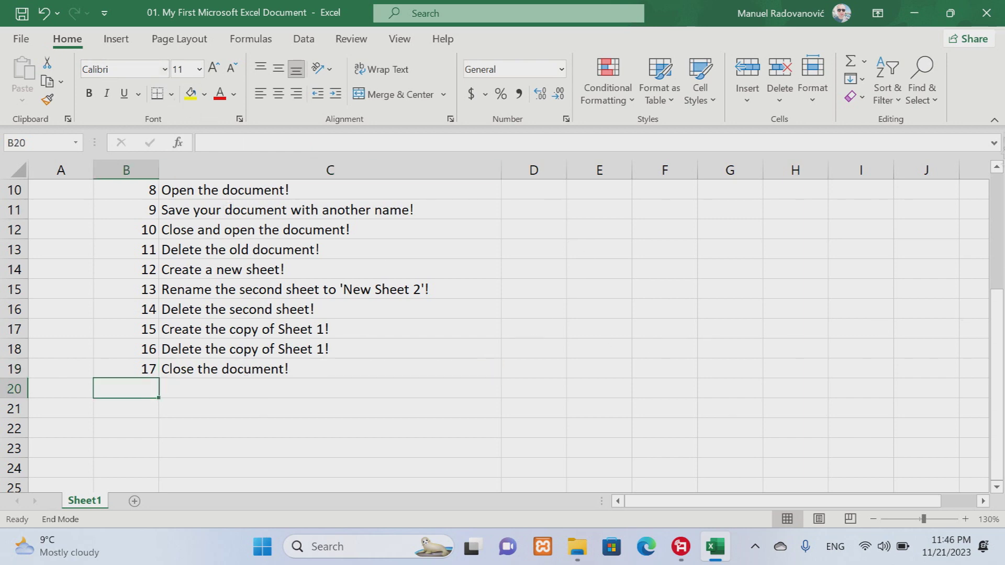
# Close Excel, saving changes to the workbook
pyautogui.click(986, 16)
pyautogui.click(437, 296)
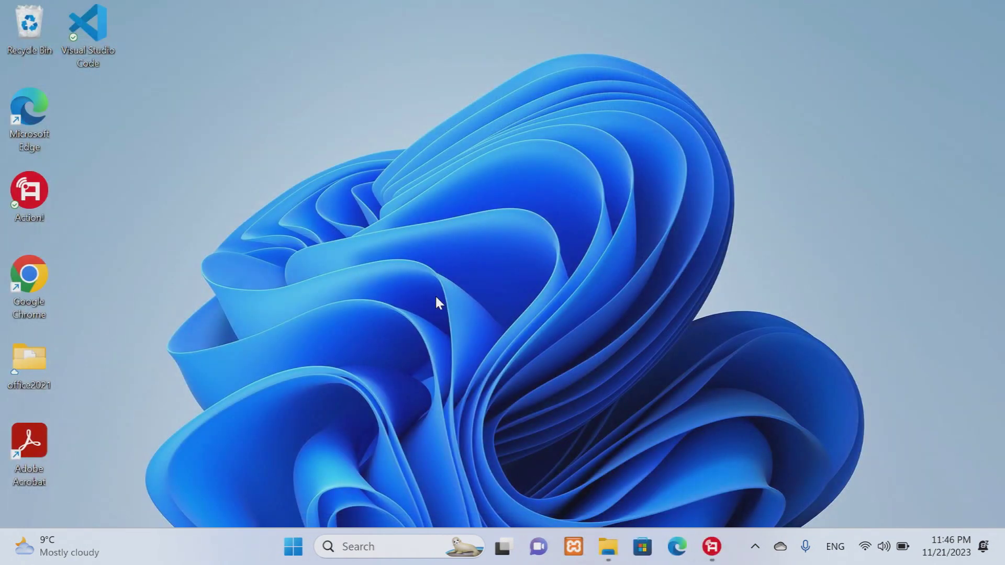
pyautogui.click(711, 546)
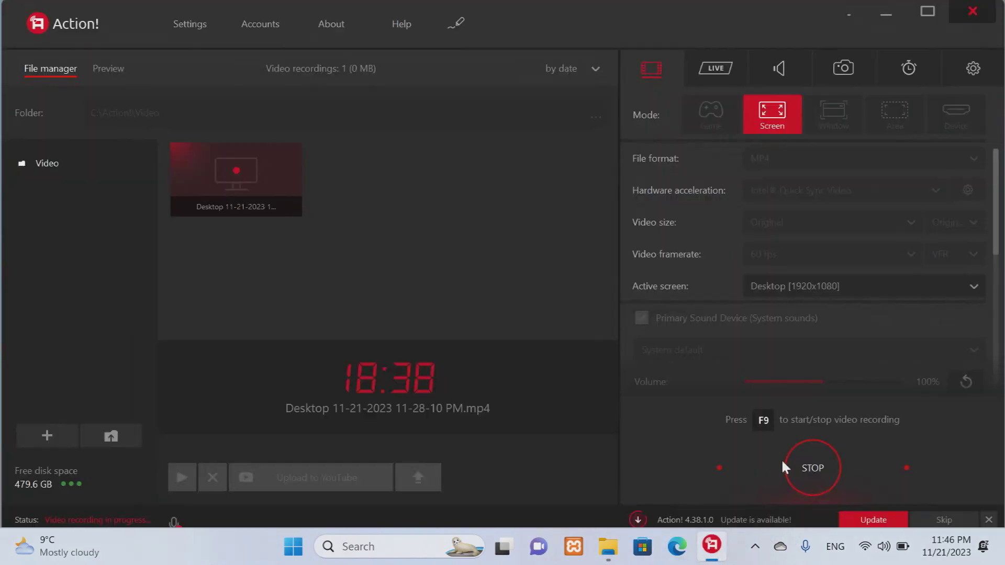